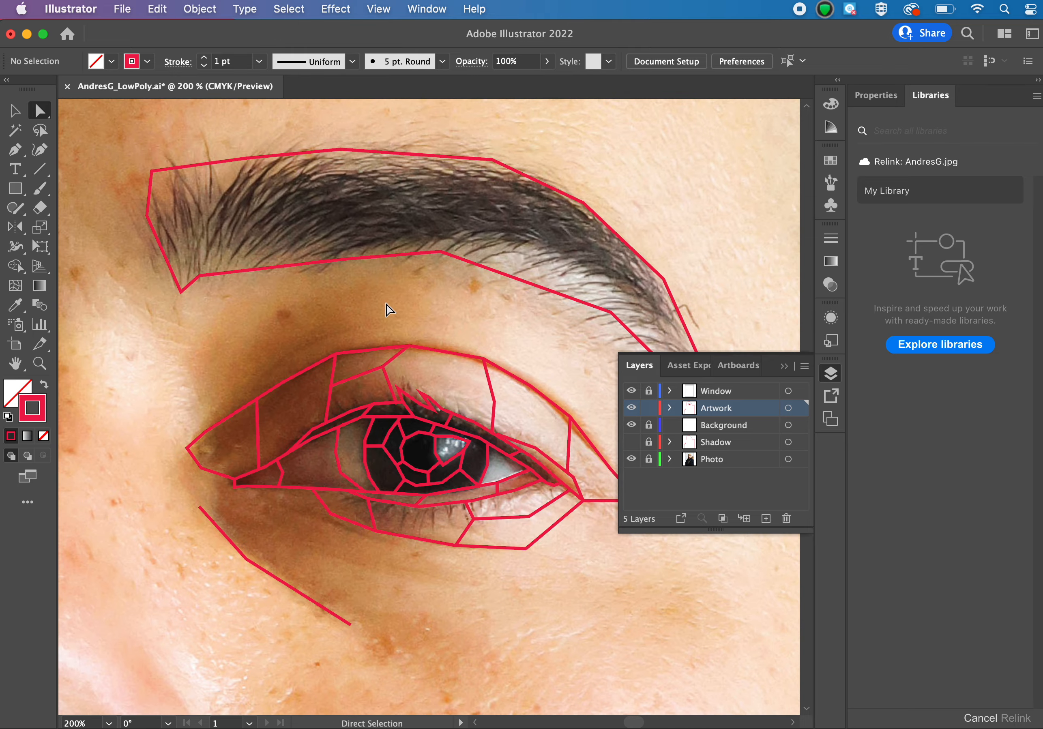
# Hide the Photo layer to examine the eye and eyebrow outlines on their own, and show the photo again.
pyautogui.hscroll(3, 387, 305)
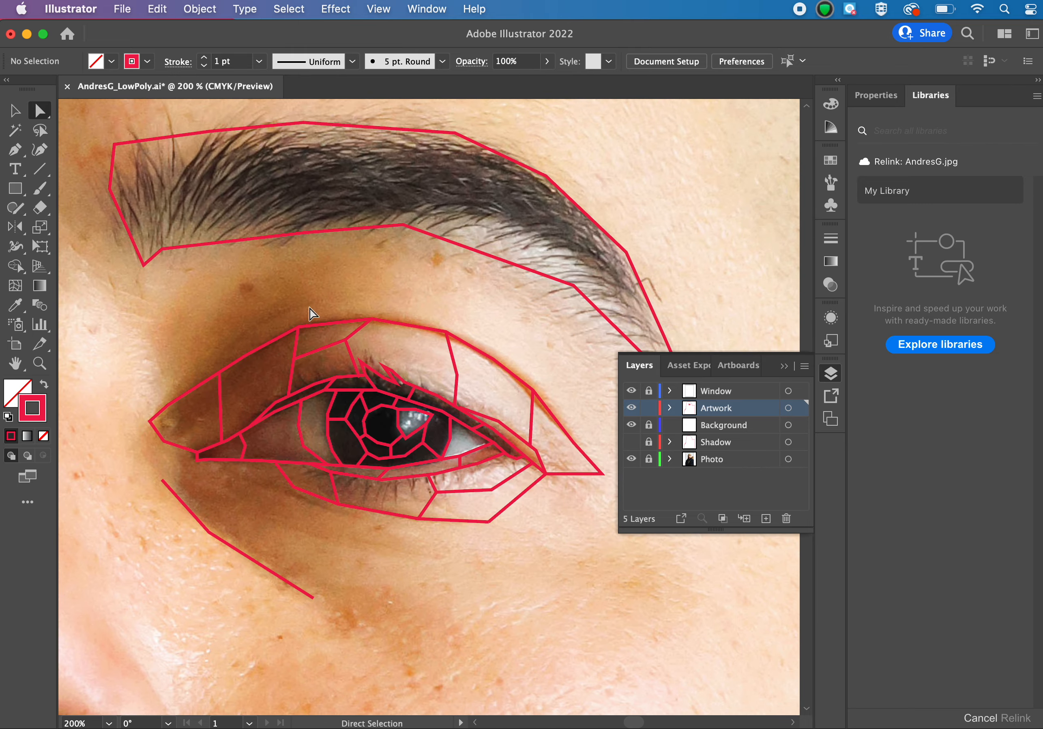
pyautogui.click(632, 459)
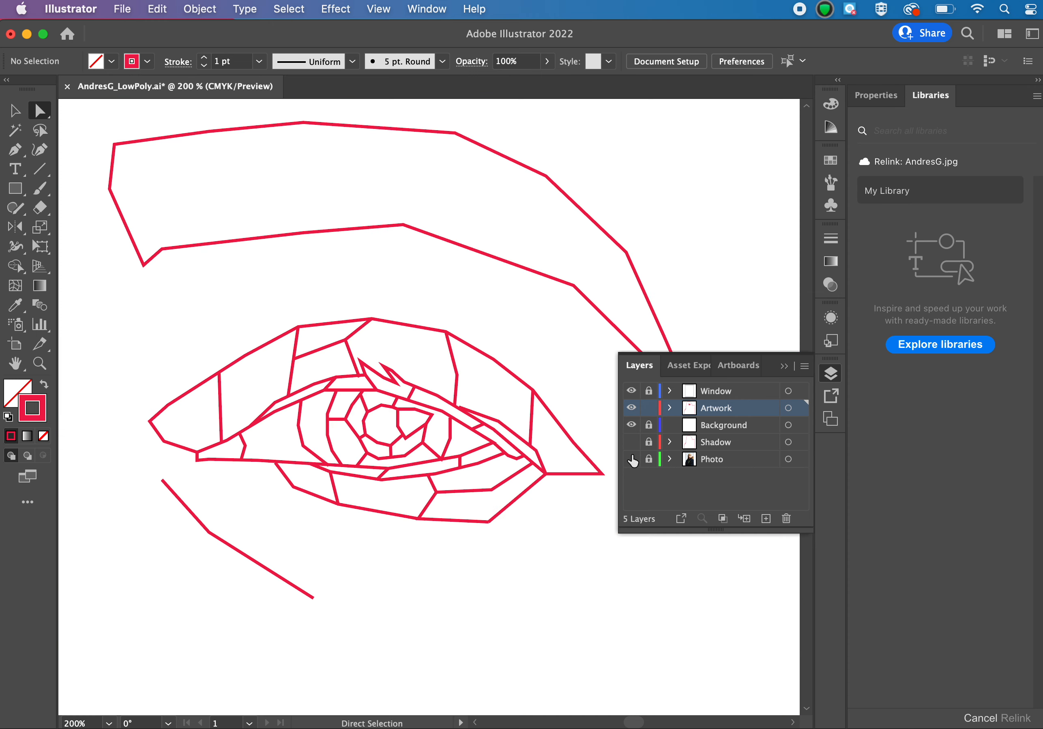
pyautogui.click(632, 459)
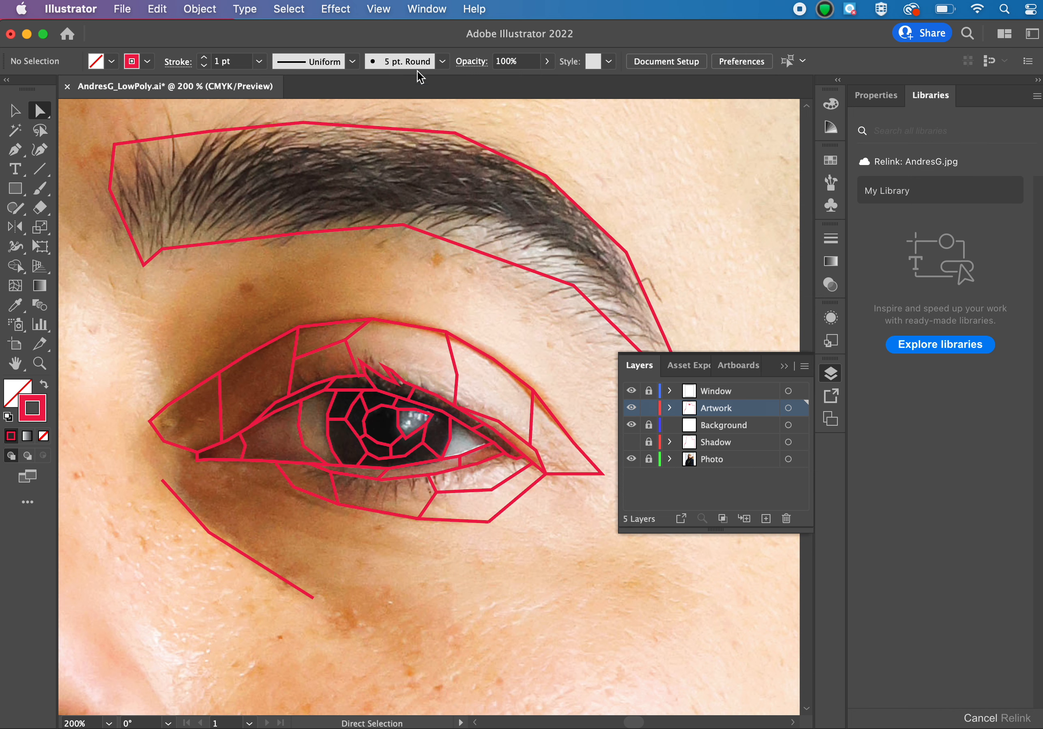
# Reset the Essentials Classic workspace and reopen the list of layers.
pyautogui.click(429, 6)
pyautogui.moveTo(452, 96)
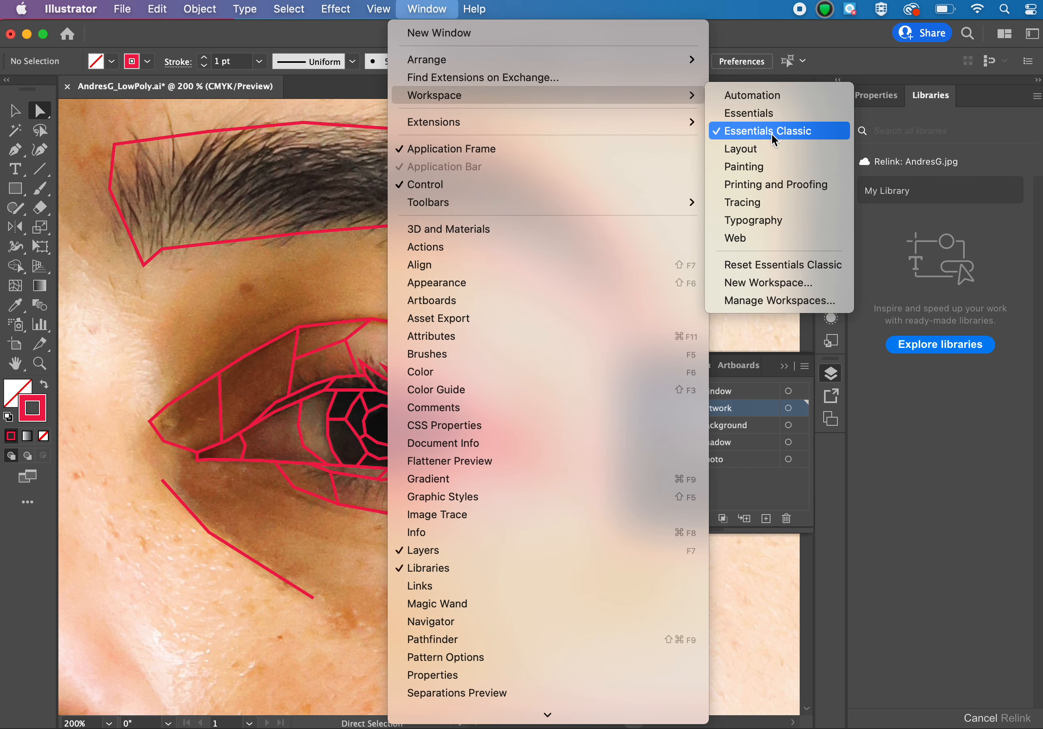
pyautogui.click(800, 265)
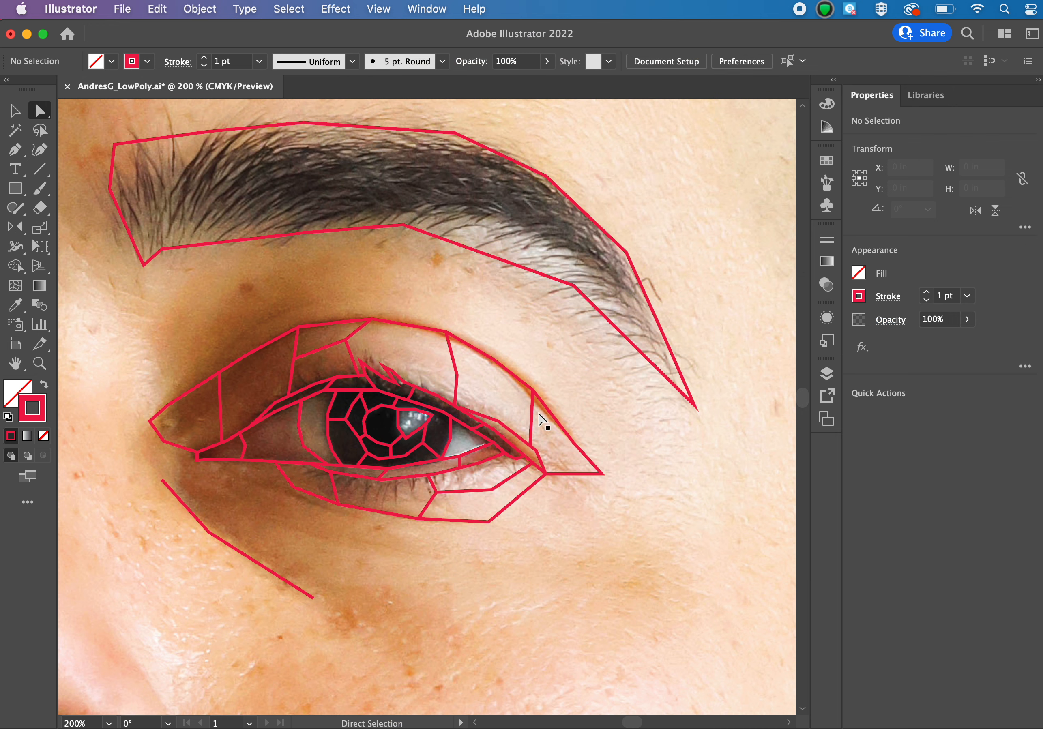
pyautogui.click(827, 374)
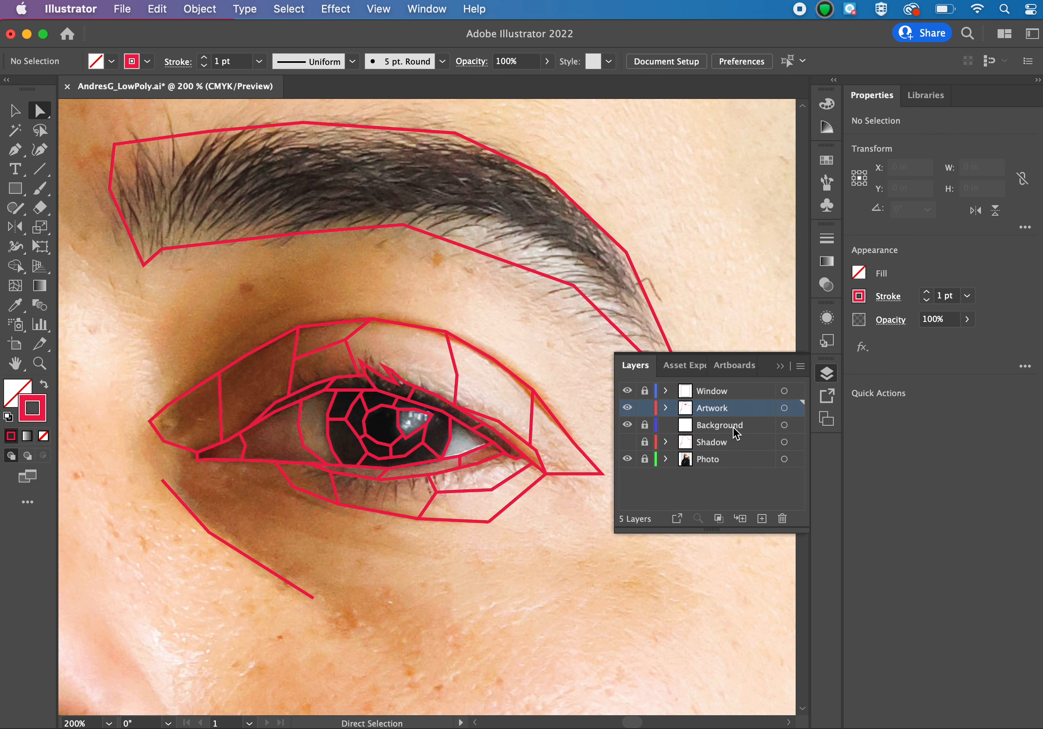
# Delete the Shadow layer and make Artwork the active layer.
pyautogui.click(726, 445)
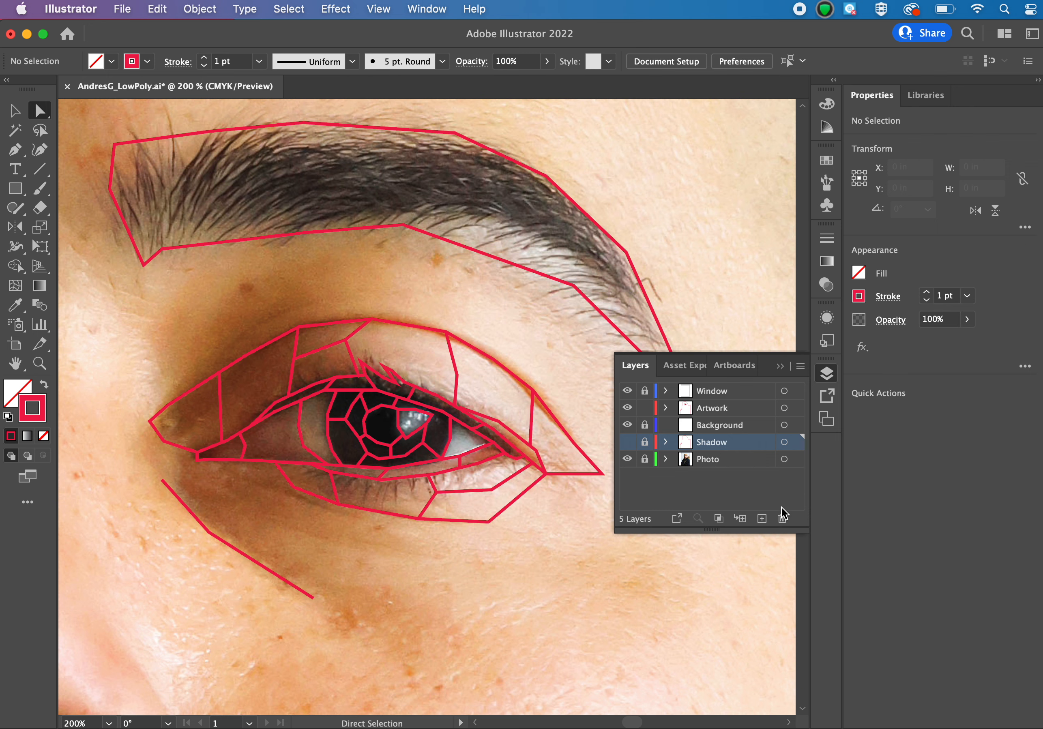
pyautogui.click(783, 519)
pyautogui.click(659, 405)
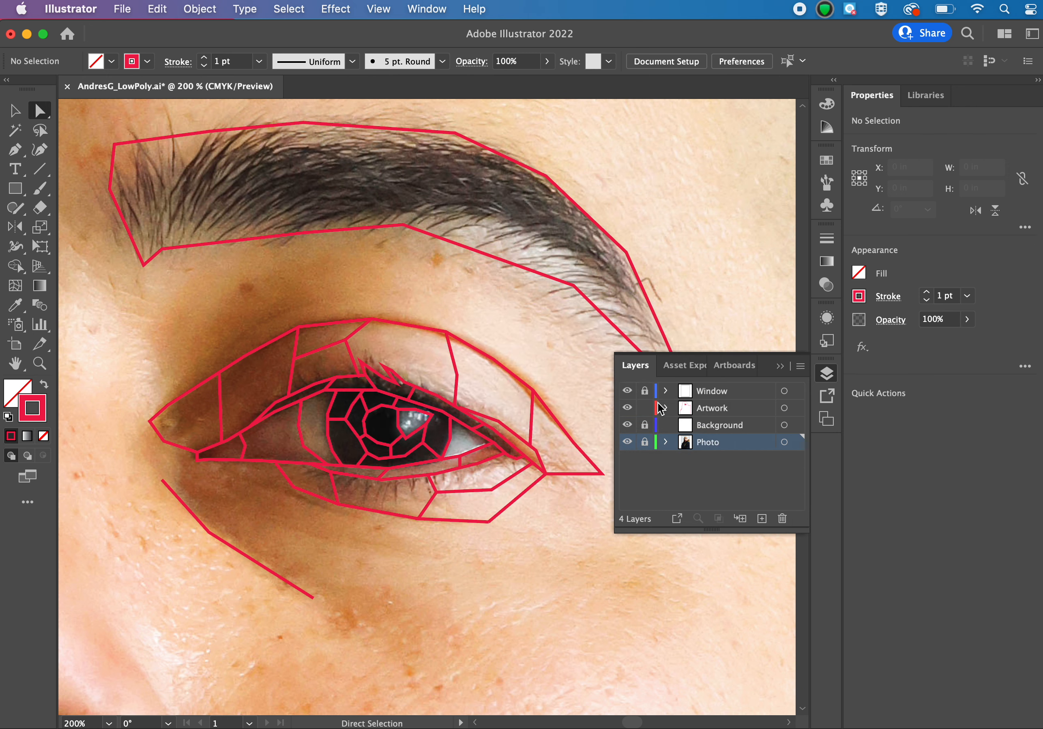
pyautogui.click(645, 426)
pyautogui.click(703, 407)
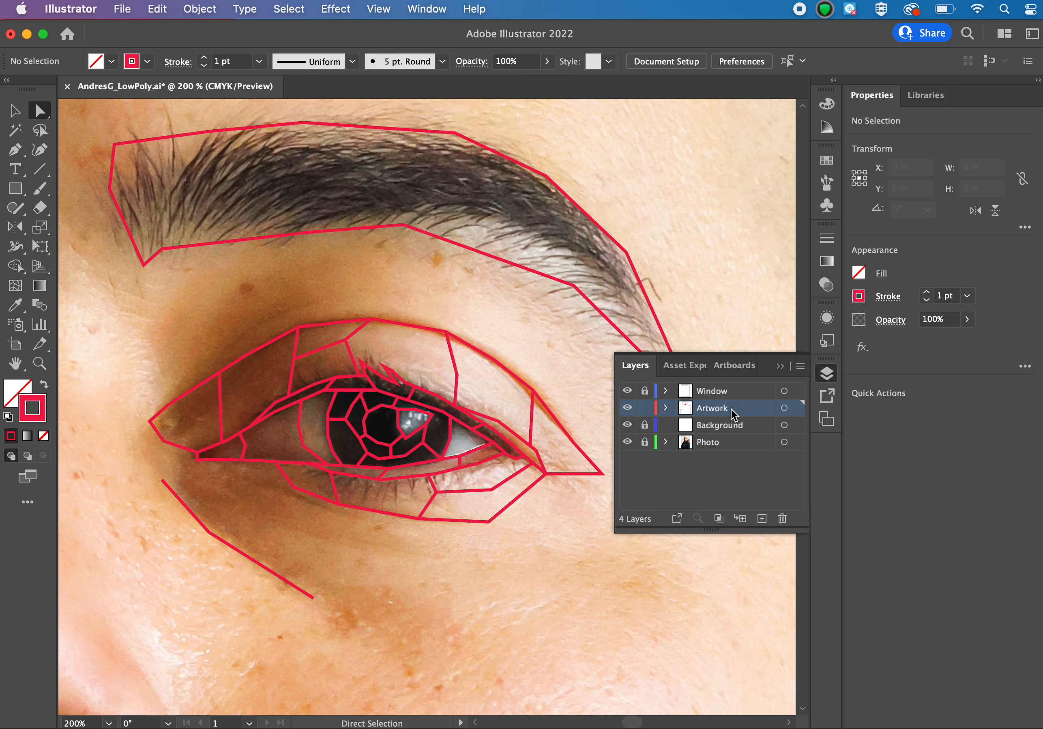
# Switch to Chrome and return to the Lowpoly board on Pinterest for reference artwork.
pyautogui.hscroll(-15, 297, 413)
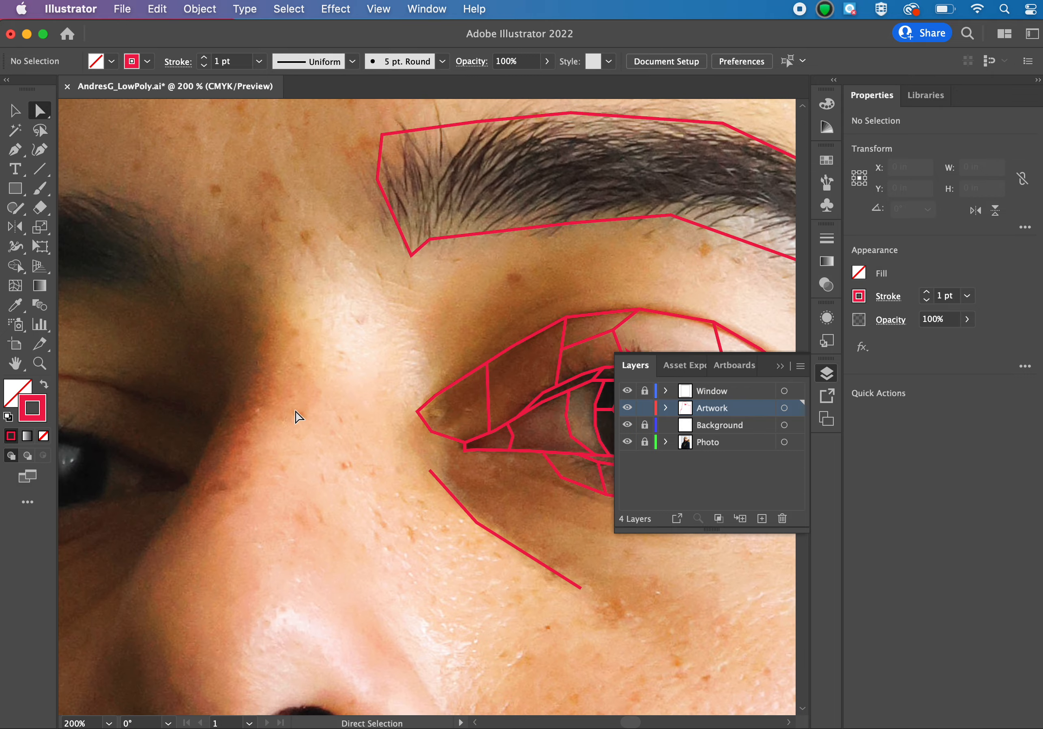
pyautogui.hscroll(-6, 296, 412)
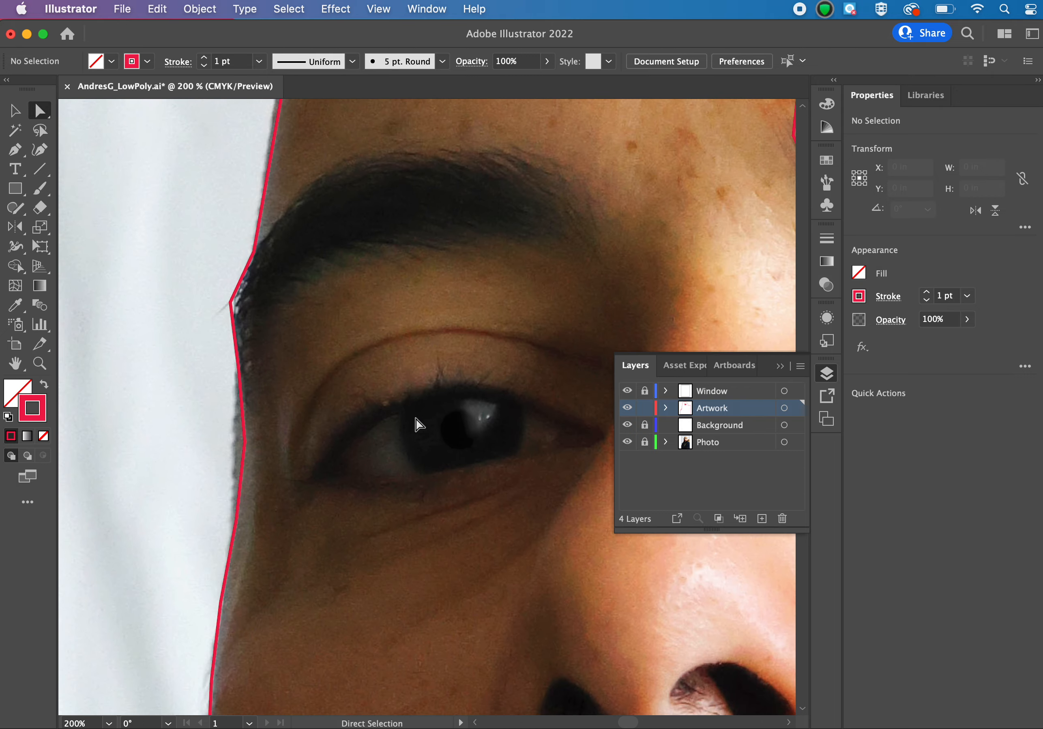
pyautogui.moveTo(667, 727)
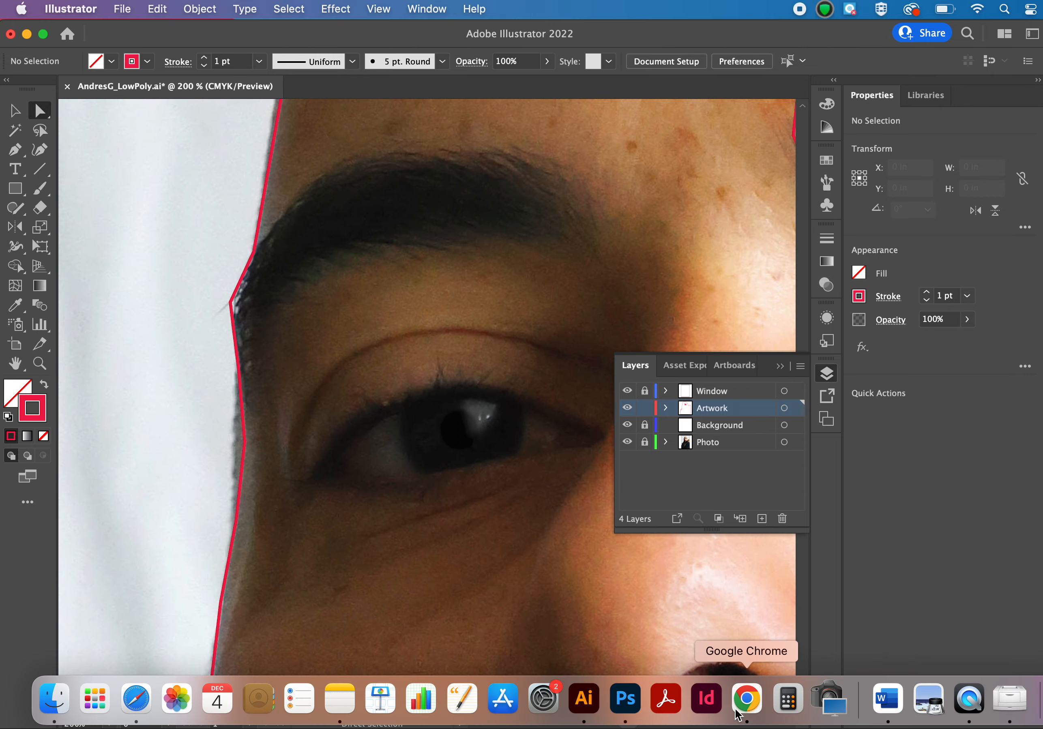
pyautogui.click(739, 713)
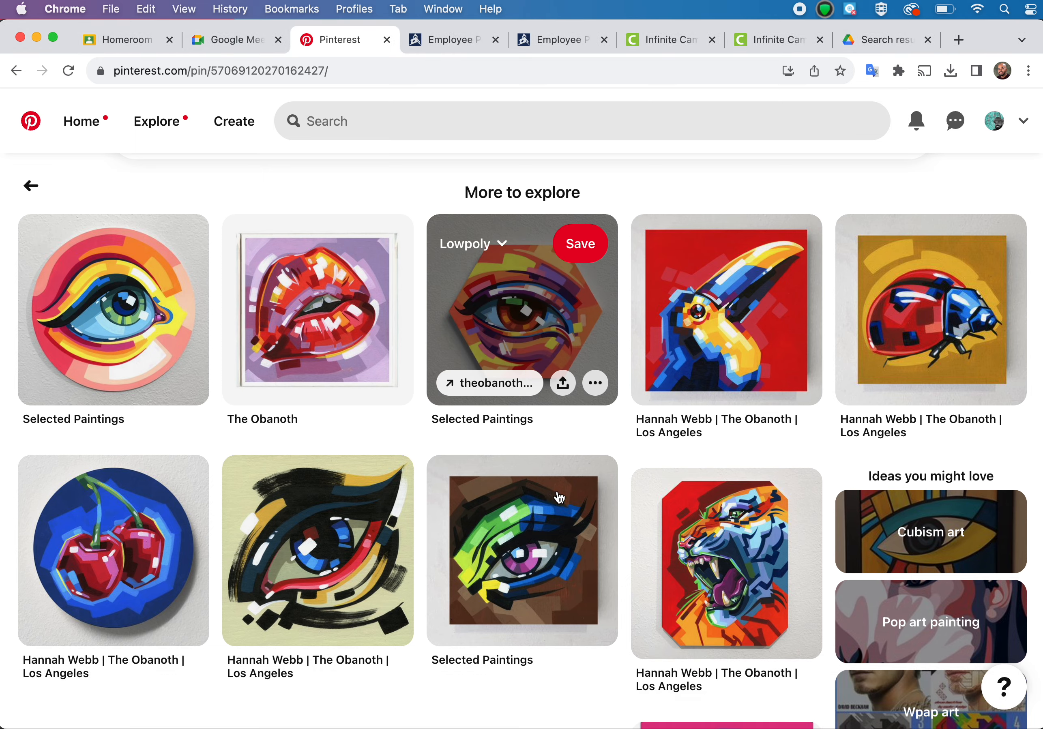
pyautogui.click(17, 71)
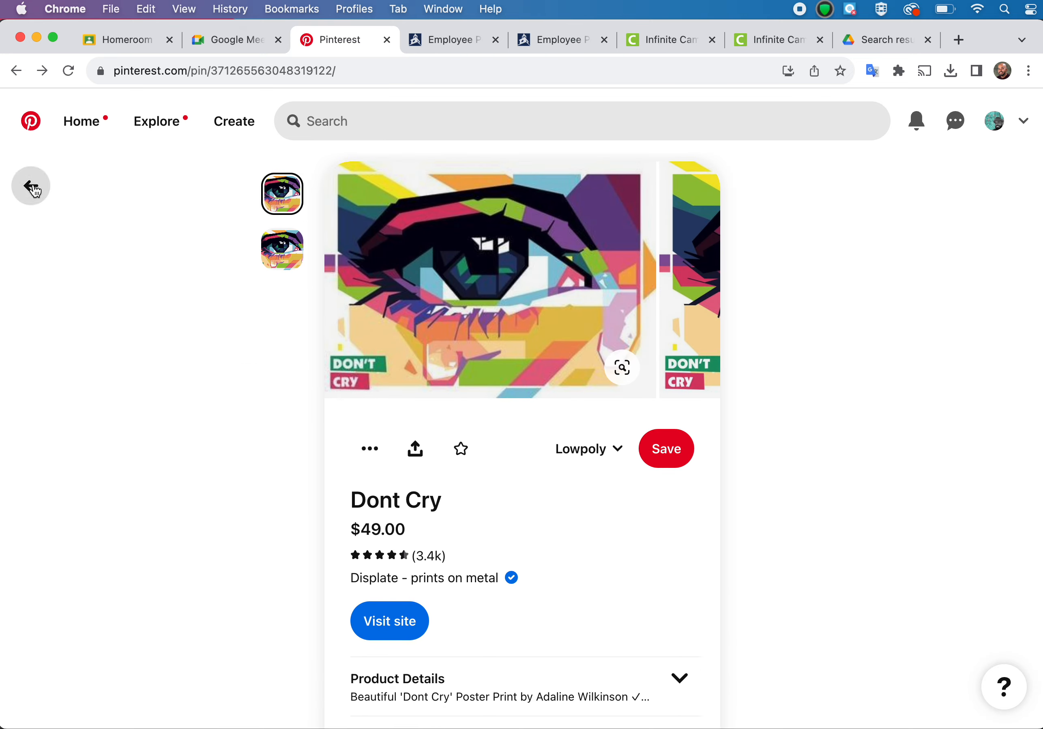
pyautogui.click(31, 186)
# Browse the Lowpoly board, examine the triangulated portrait of the man with the blue backdrop, and return to the board.
pyautogui.scroll(-3, 291, 391)
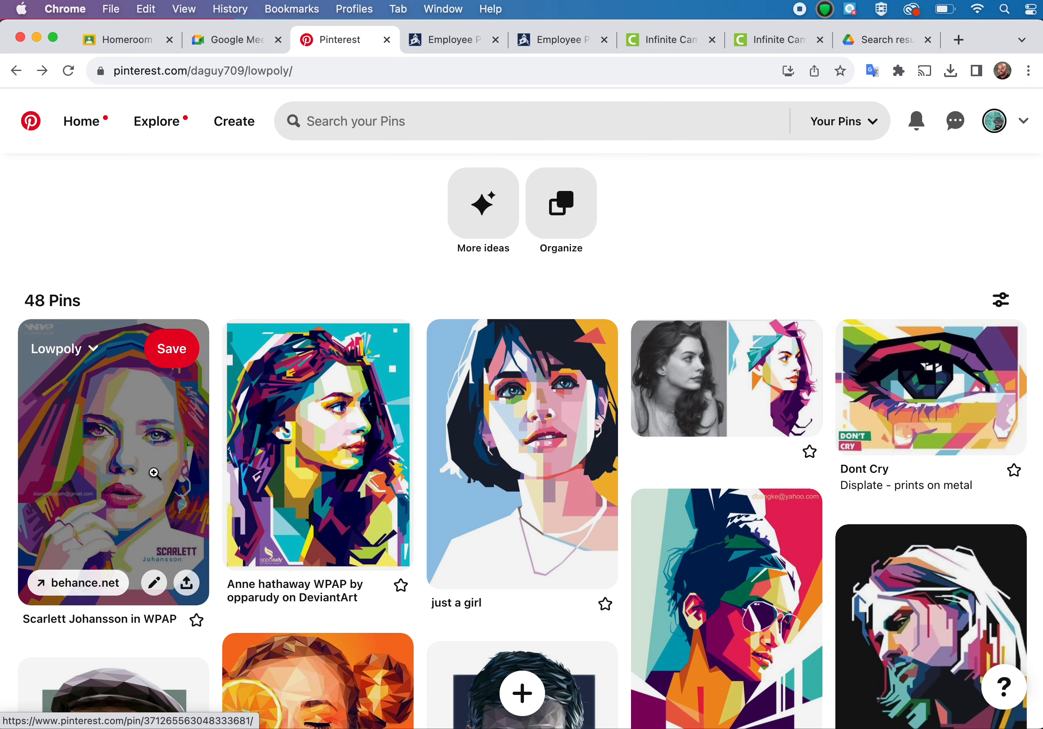
pyautogui.scroll(-3, 155, 473)
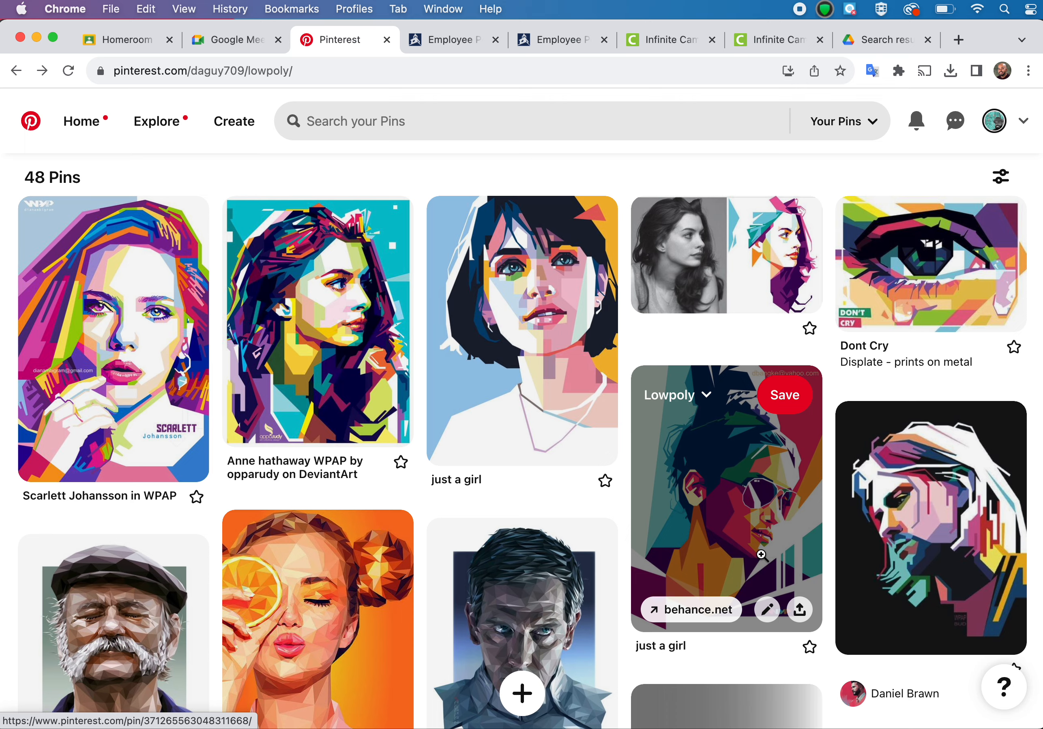
pyautogui.scroll(-2, 760, 555)
pyautogui.click(540, 582)
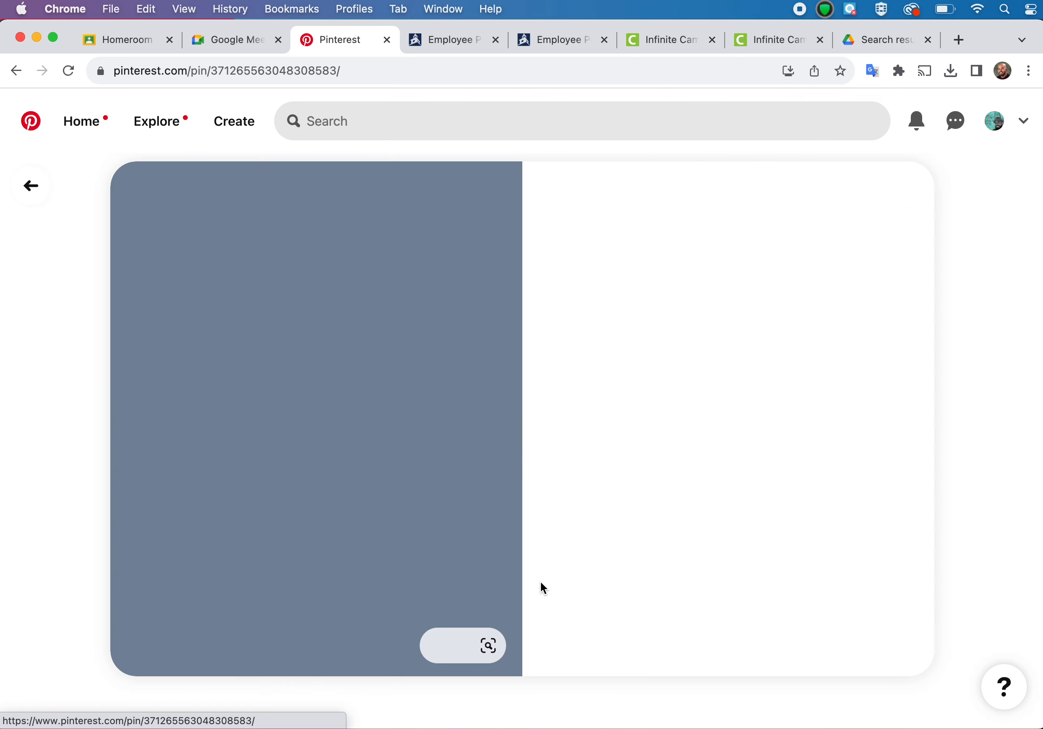
pyautogui.click(33, 189)
# Examine the angular roaring tiger artwork further down the Lowpoly board and return to the board.
pyautogui.scroll(-12, 401, 462)
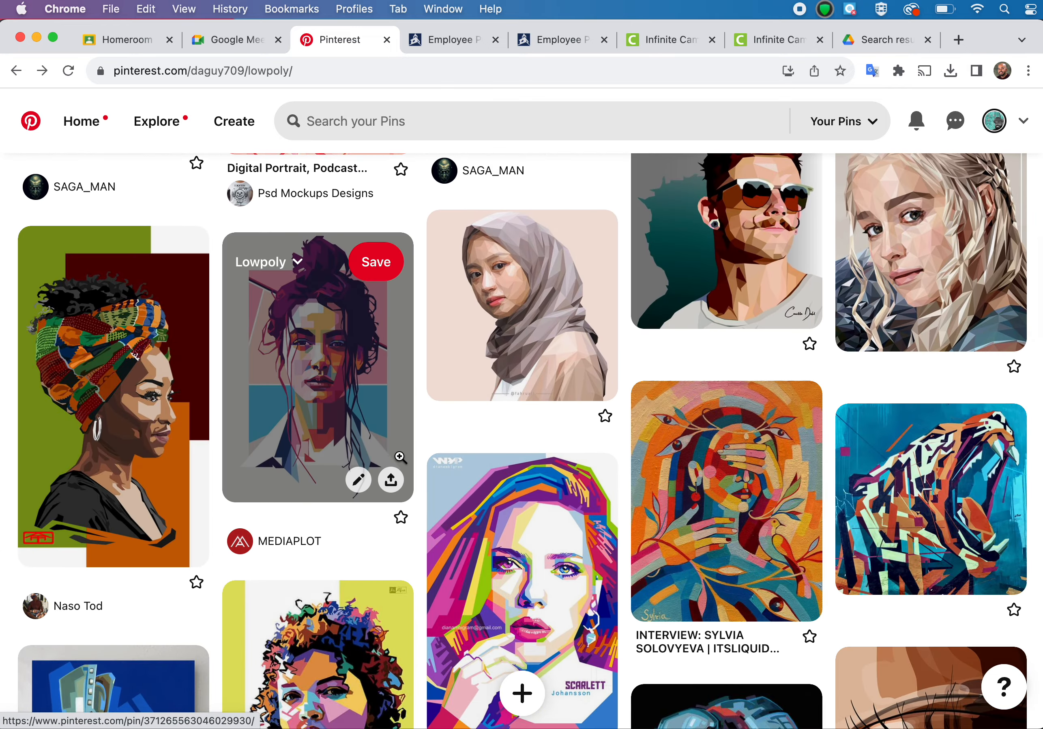
pyautogui.scroll(-3, 402, 457)
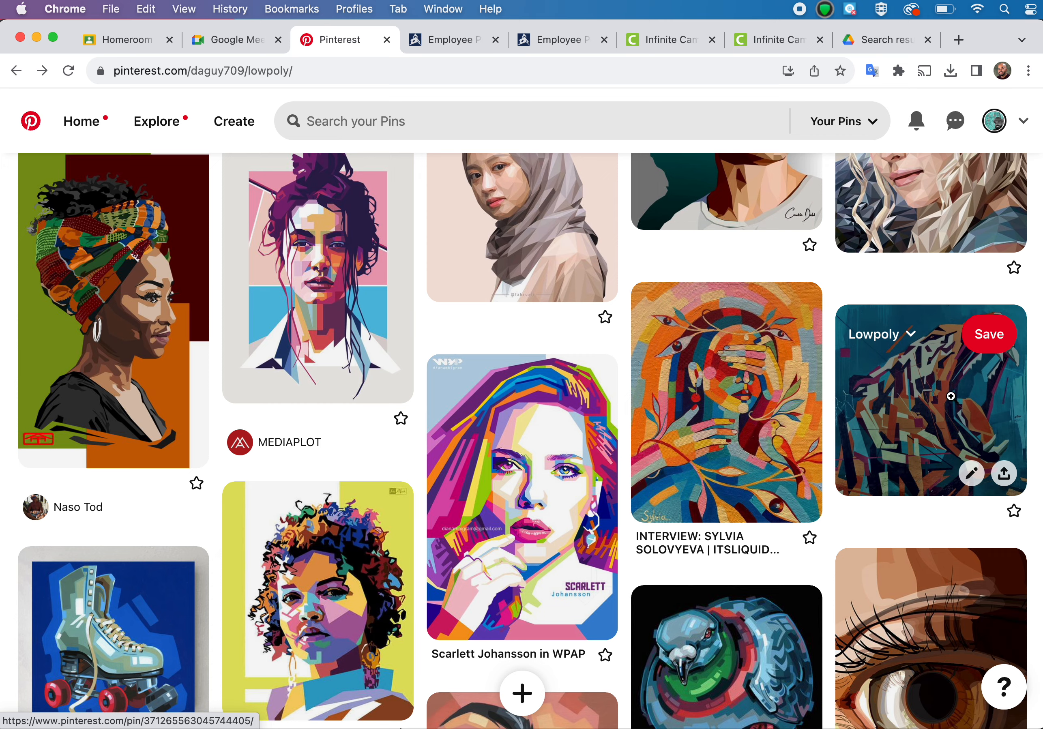
pyautogui.click(951, 397)
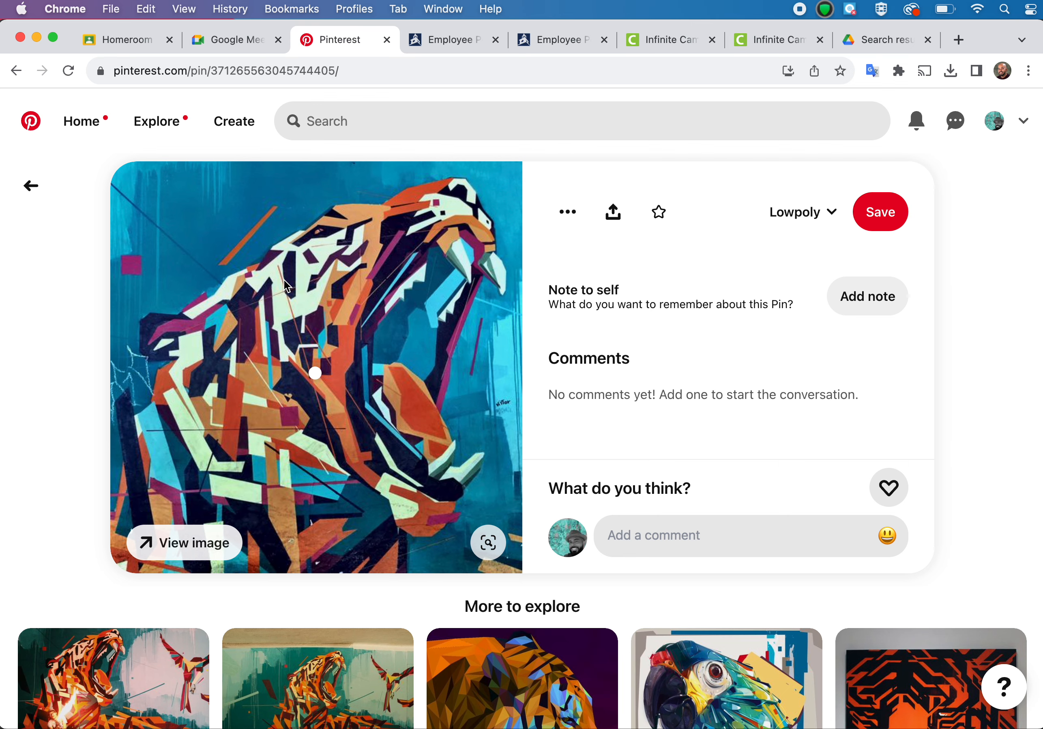
pyautogui.click(30, 187)
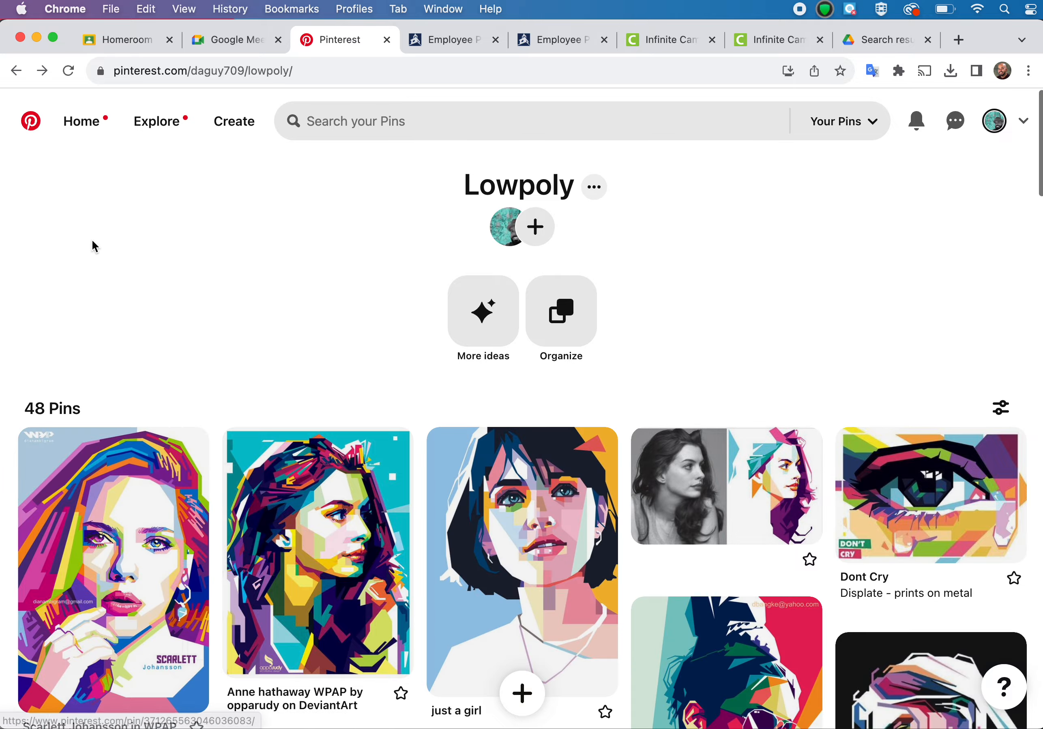
# Look through the remaining portraits, animals and wireframe examples on the Lowpoly board.
pyautogui.scroll(-12, 254, 450)
pyautogui.scroll(-10, 254, 450)
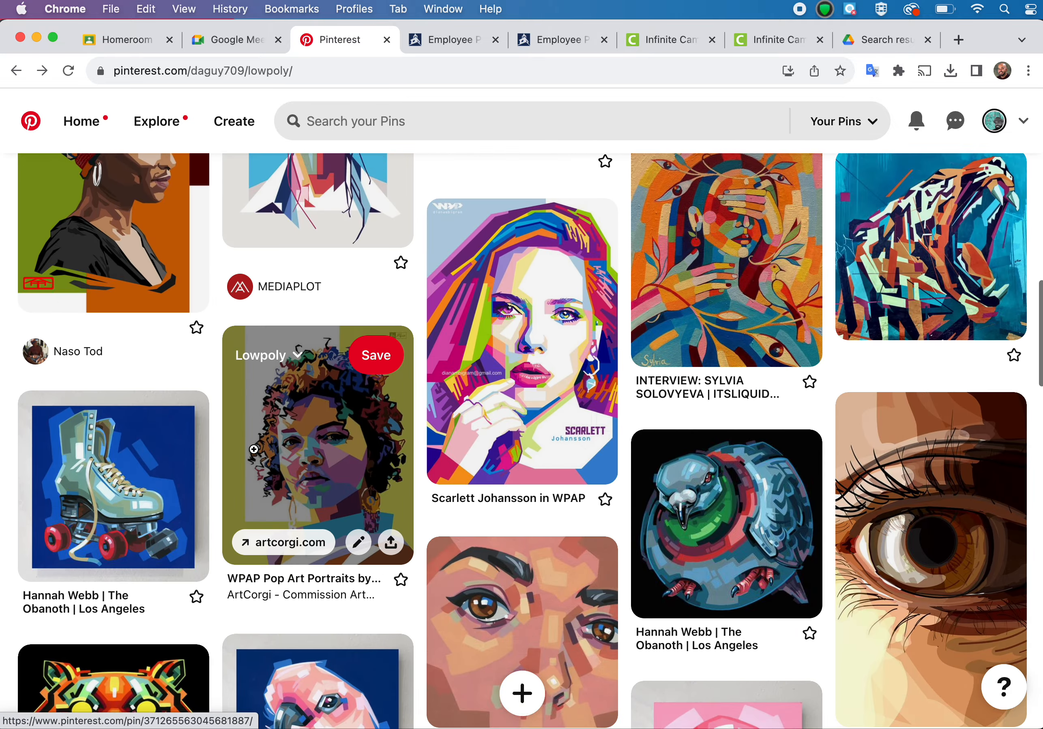
pyautogui.scroll(-8, 255, 454)
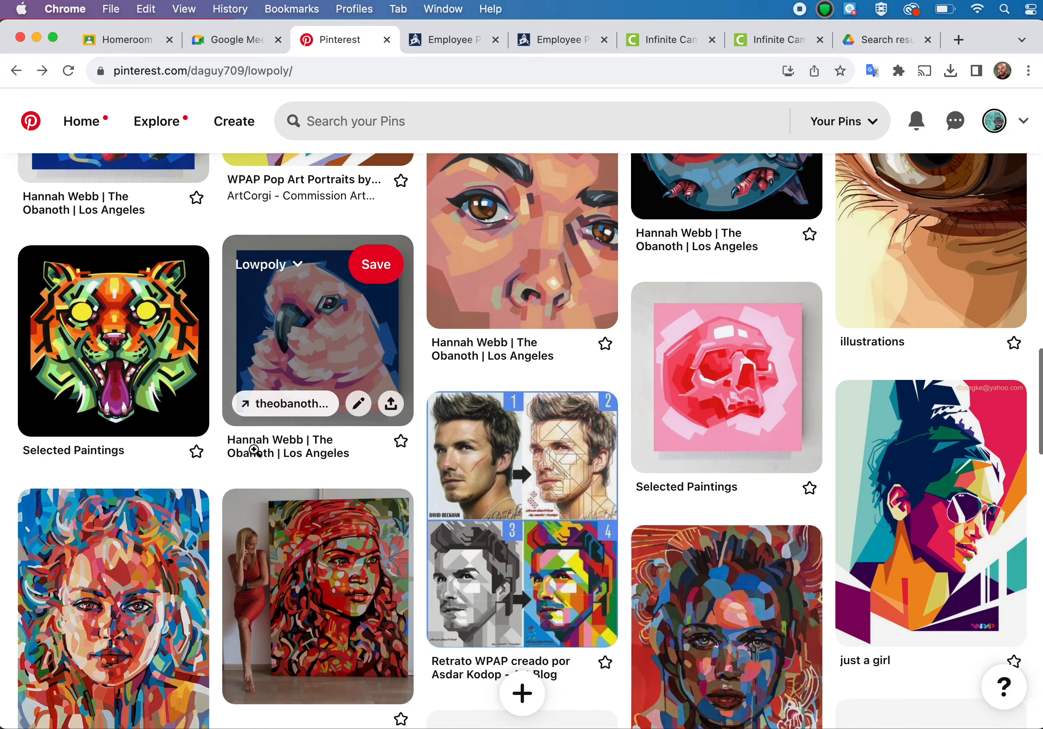
pyautogui.scroll(-12, 254, 452)
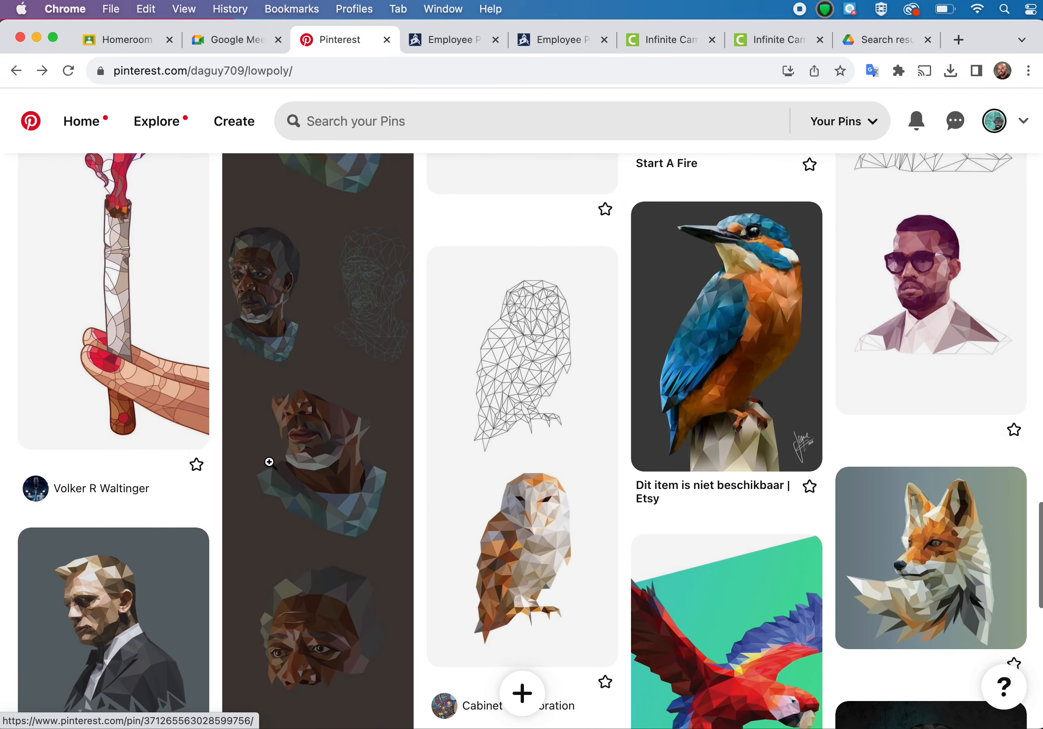
# Switch back to Illustrator and compare the outlined eye with the untraced eye on the shadowed side of the face.
pyautogui.moveTo(623, 713)
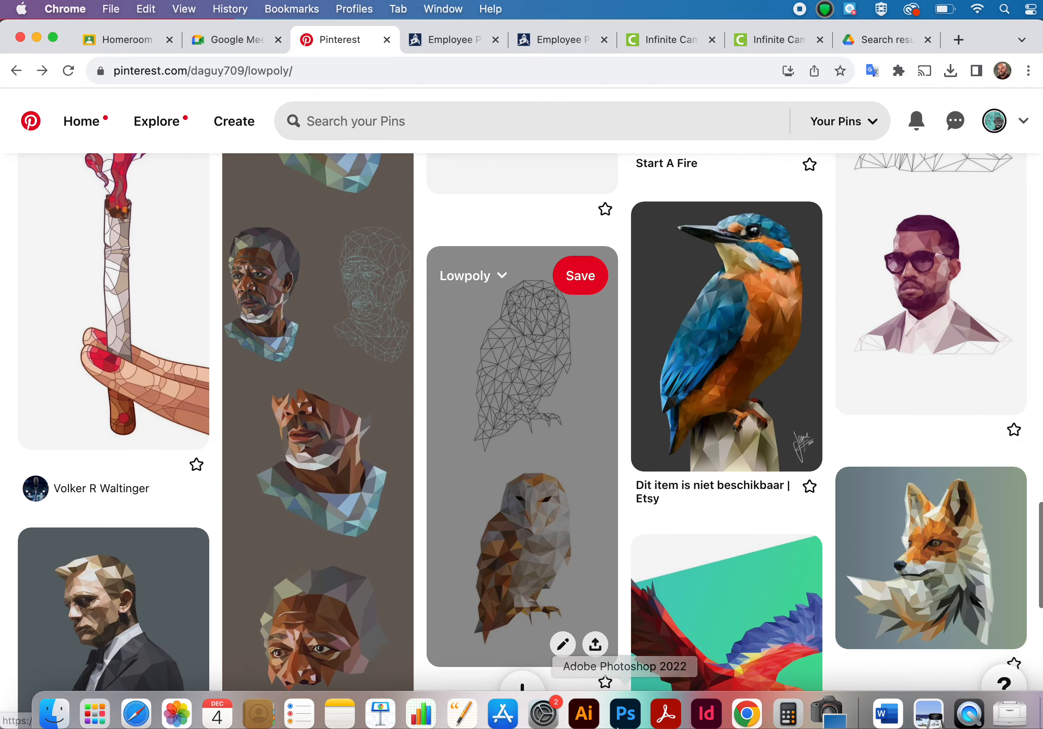
pyautogui.click(571, 703)
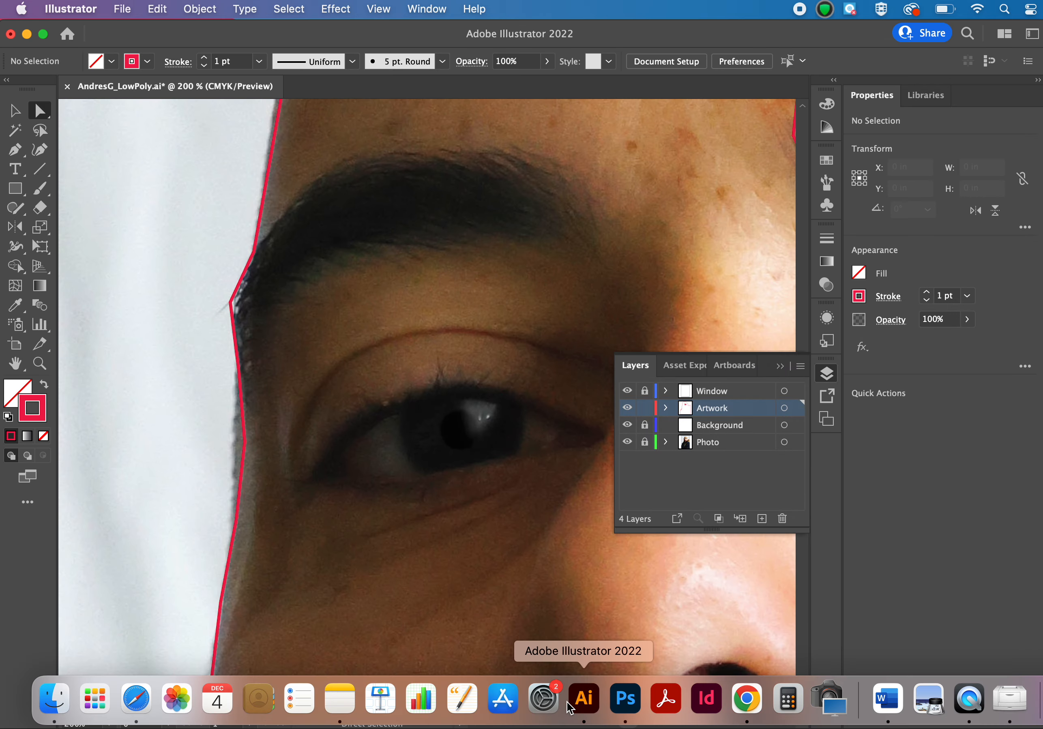
pyautogui.hscroll(15, 504, 440)
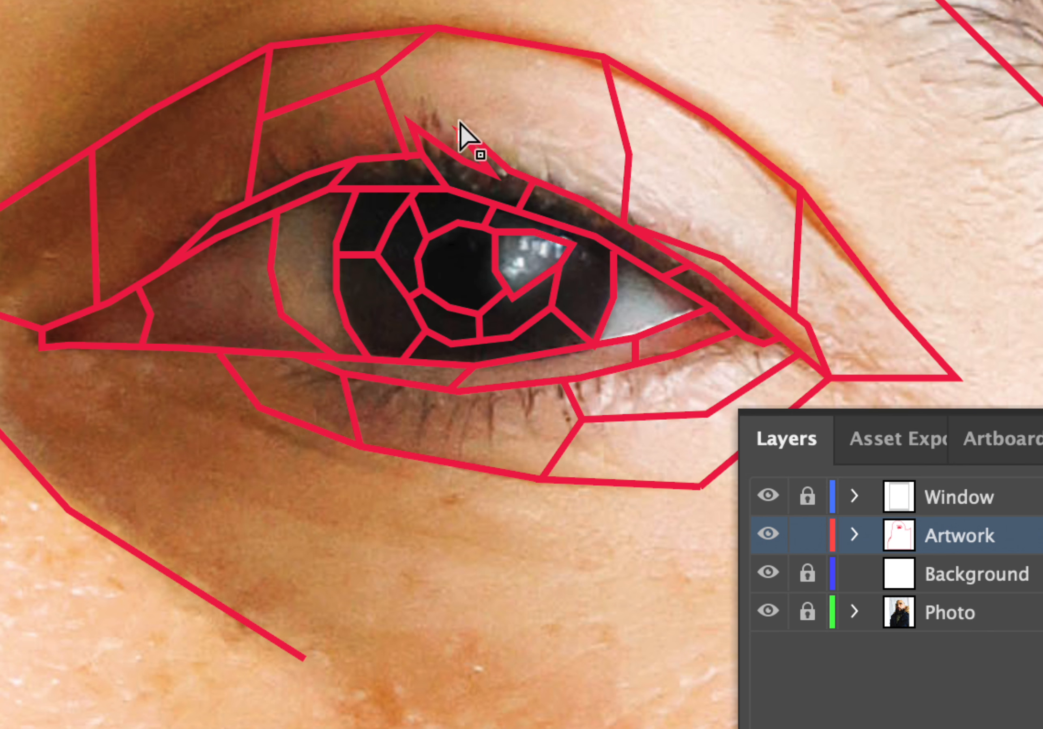
pyautogui.hscroll(-15, 299, 354)
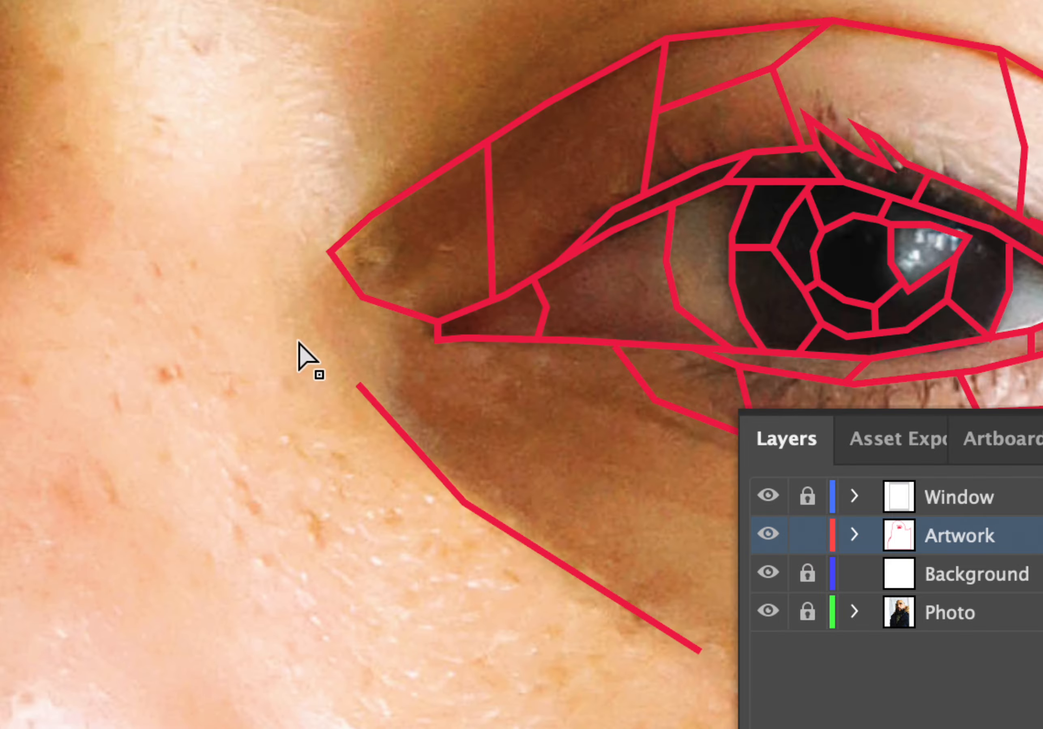
pyautogui.hscroll(-10, 299, 354)
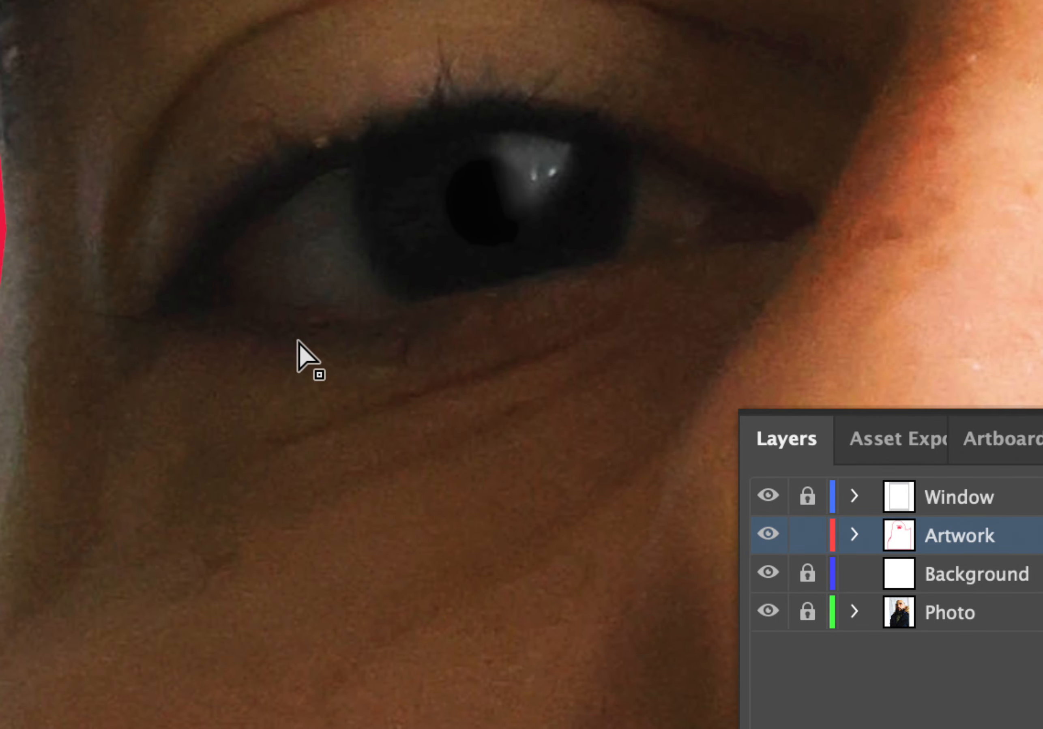
pyautogui.scroll(-5, 298, 341)
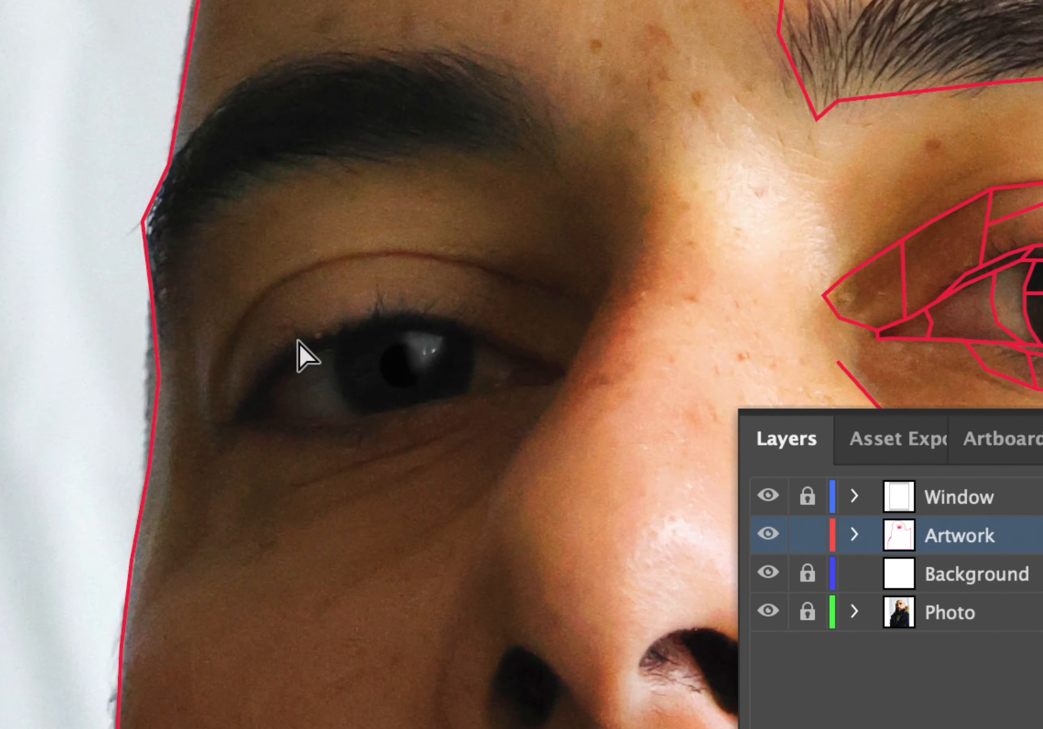
# Trace the upper lid edge of the shadowed eye with straight Pen segments from the outer corner to the inner corner.
pyautogui.press('p')
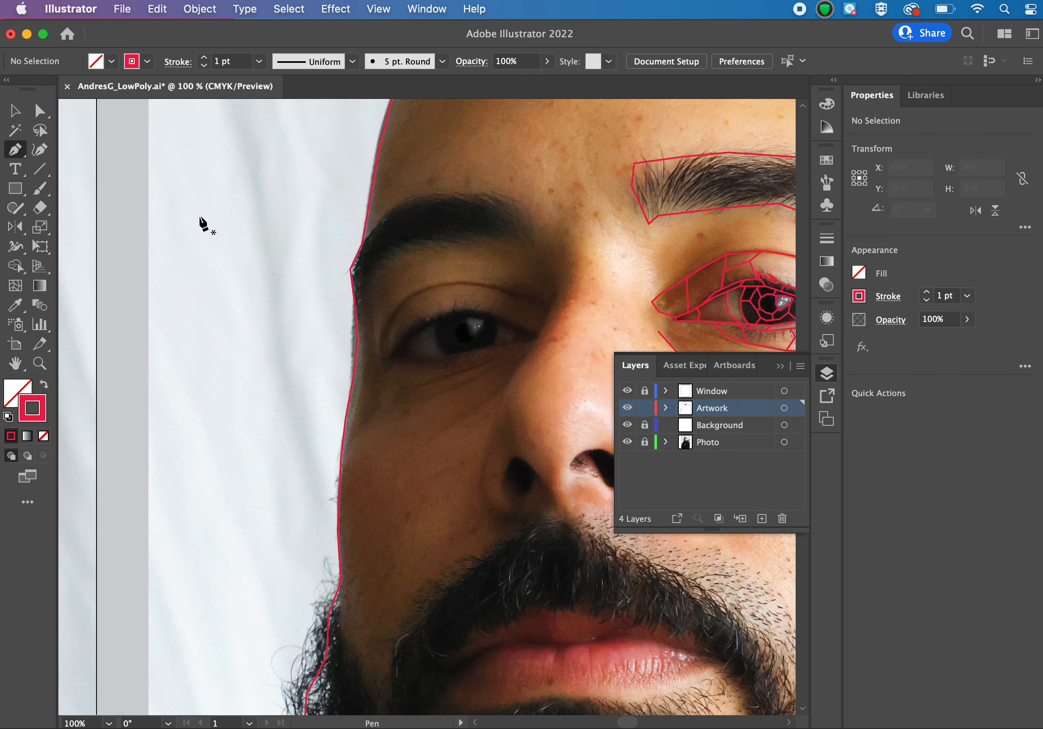
pyautogui.press('super+plus')
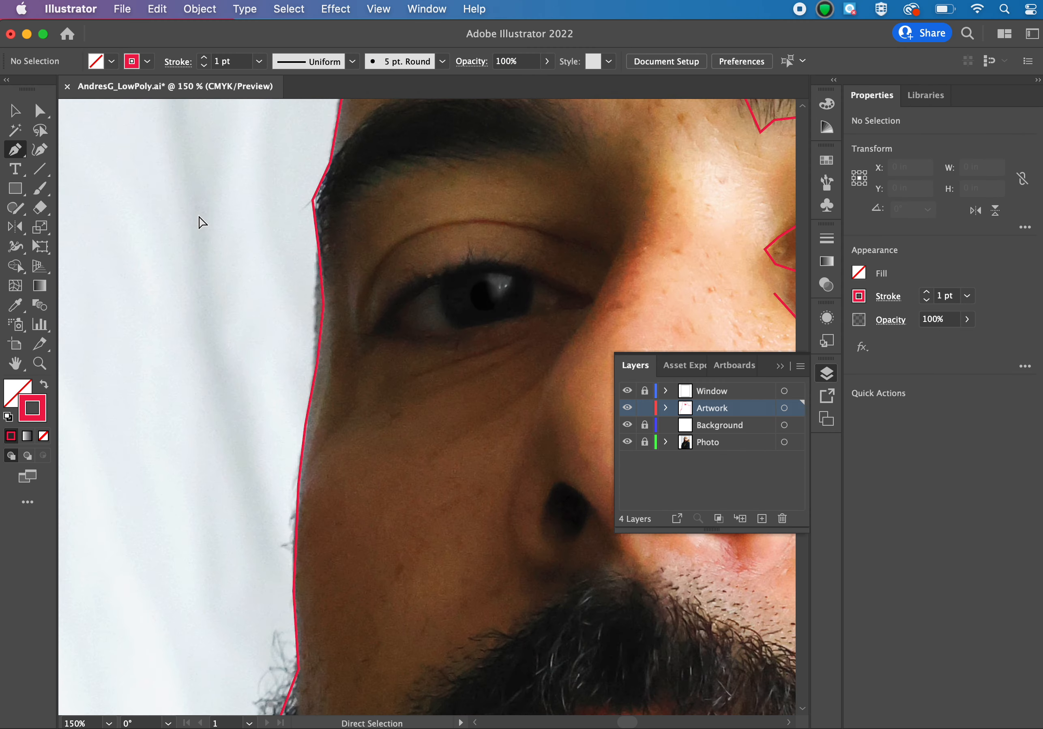
pyautogui.press('super+plus')
pyautogui.press('super+plus')
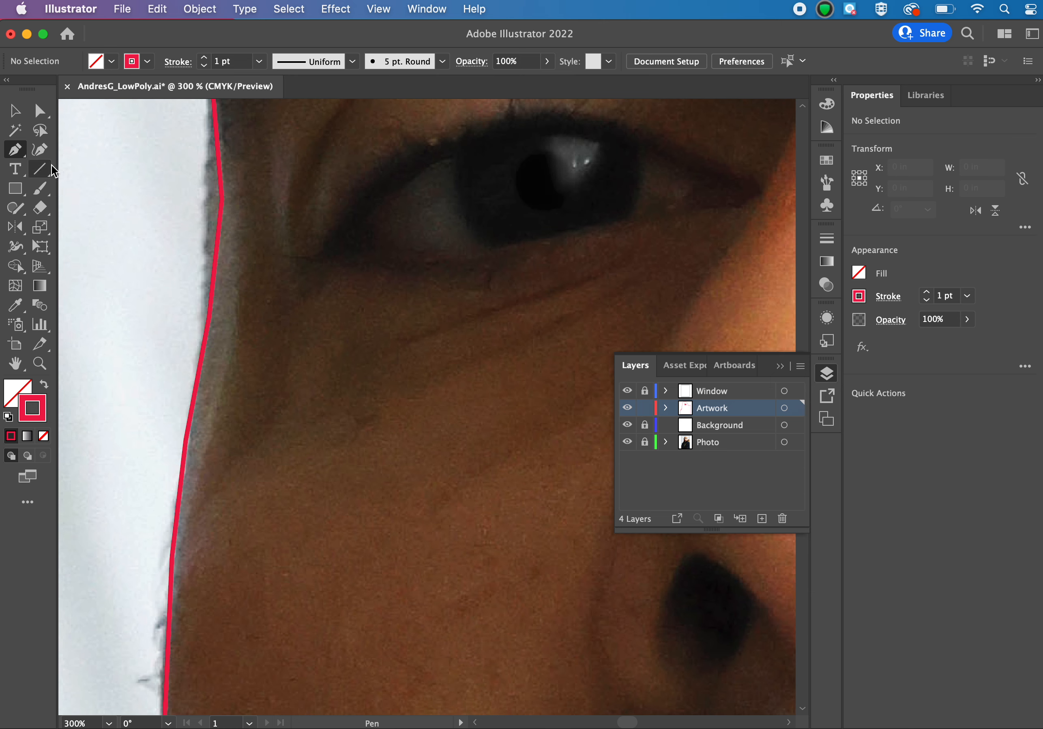
pyautogui.hscroll(5, 415, 267)
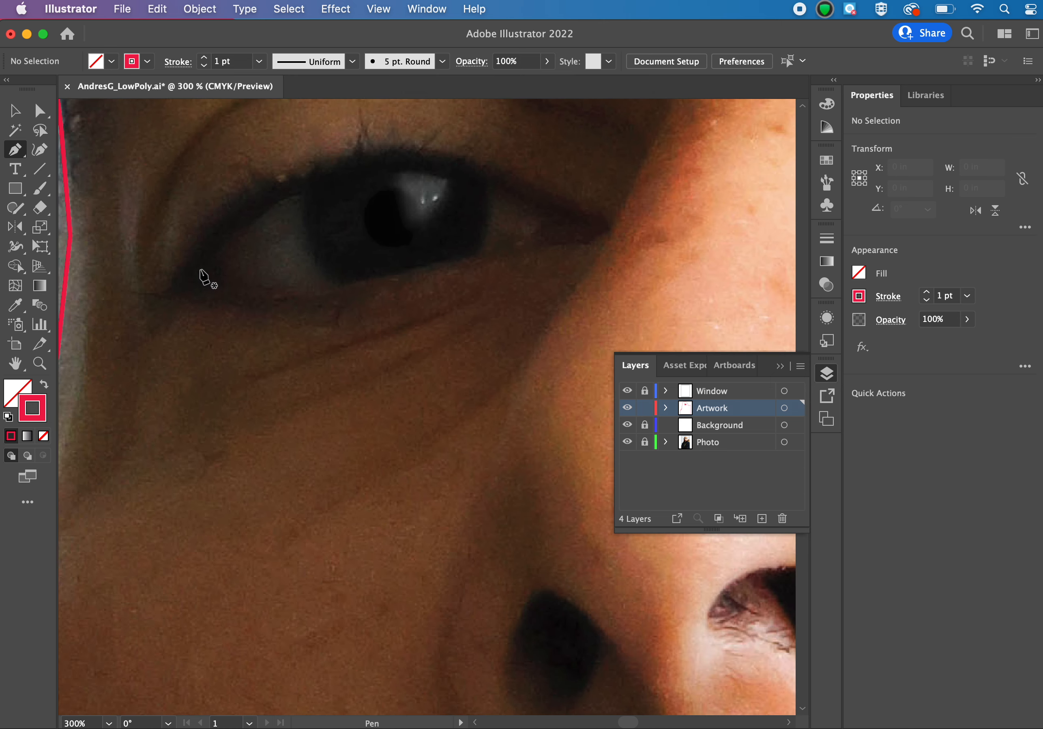
pyautogui.click(185, 278)
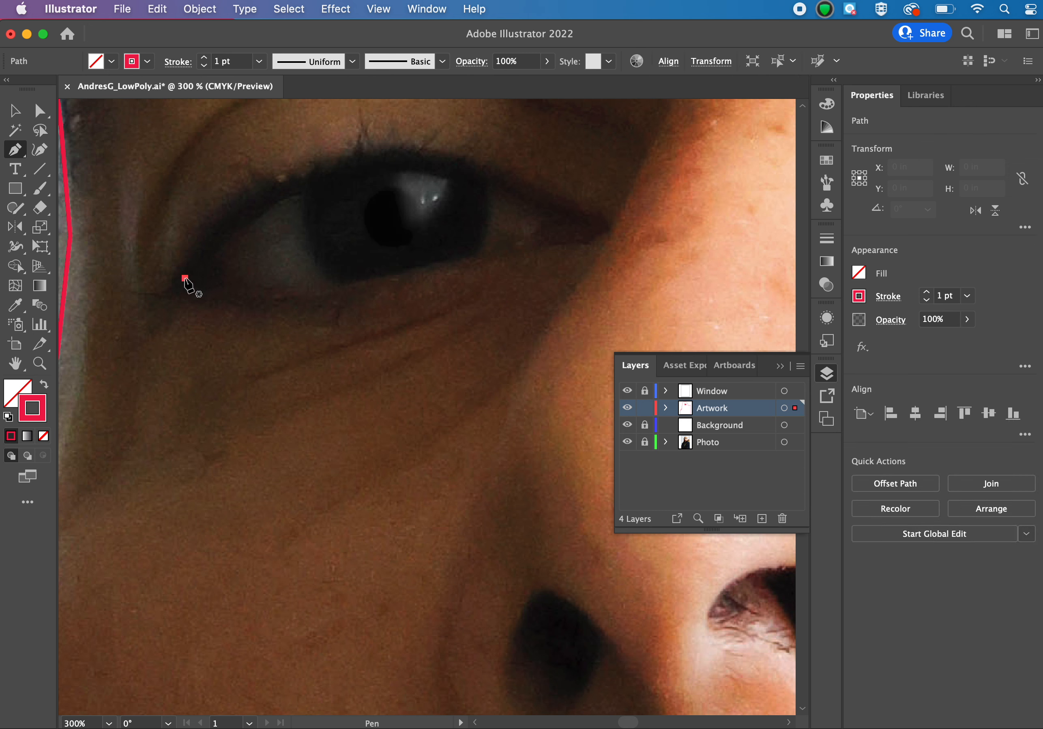
pyautogui.click(289, 188)
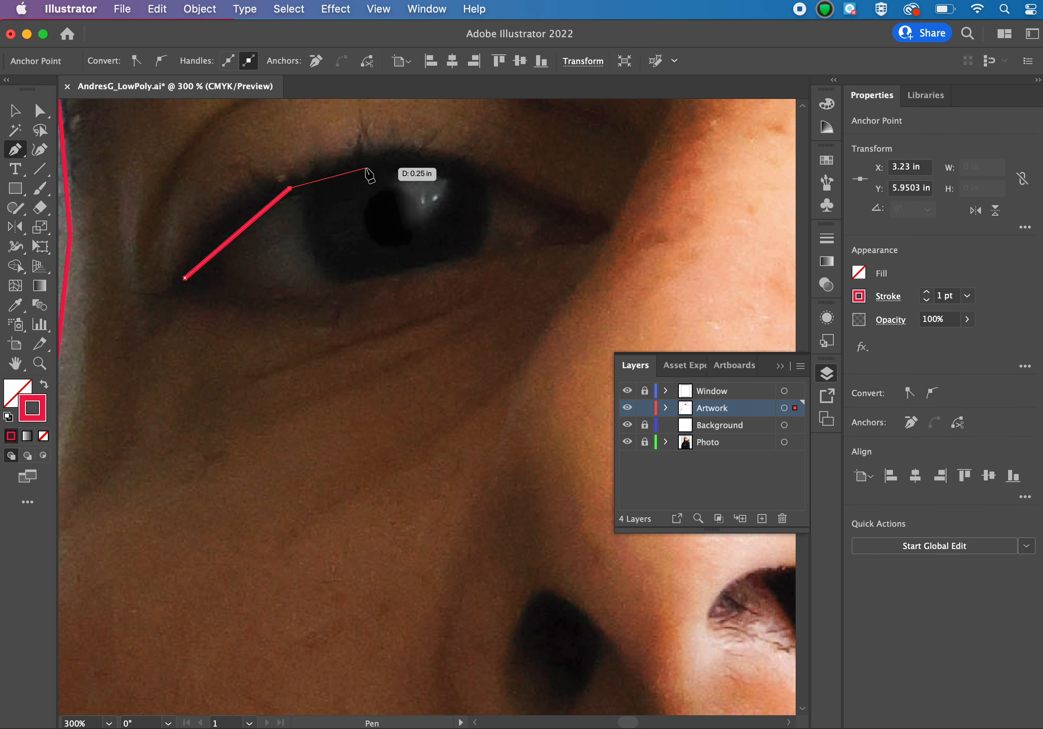
pyautogui.click(367, 168)
pyautogui.click(481, 182)
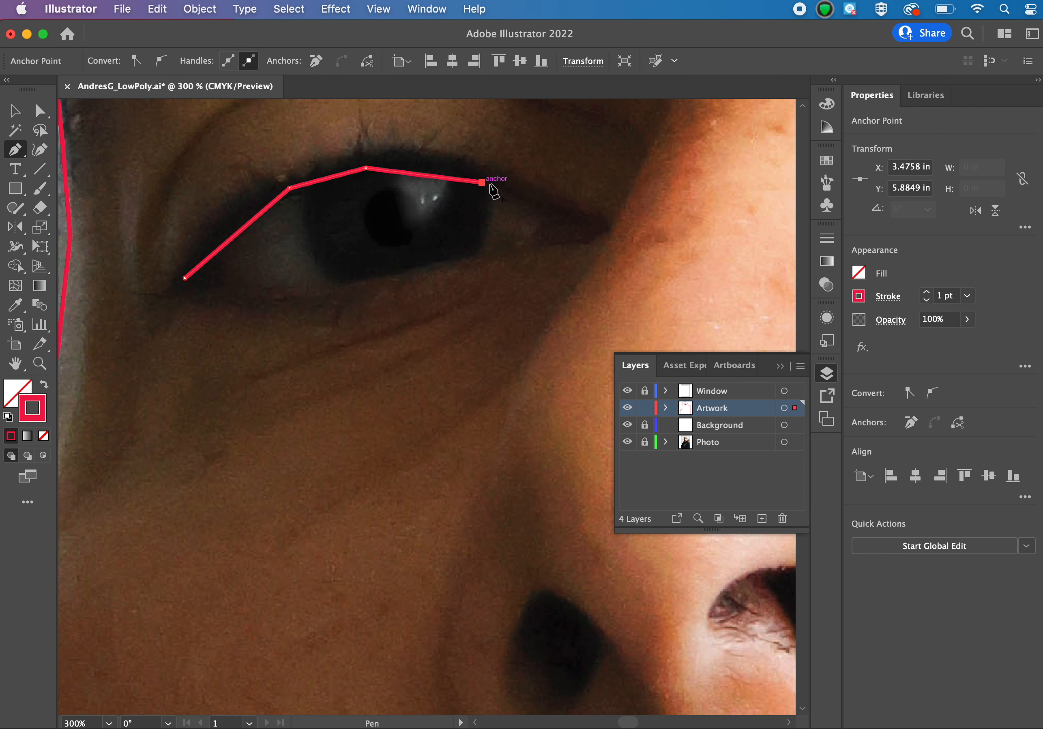
pyautogui.click(560, 207)
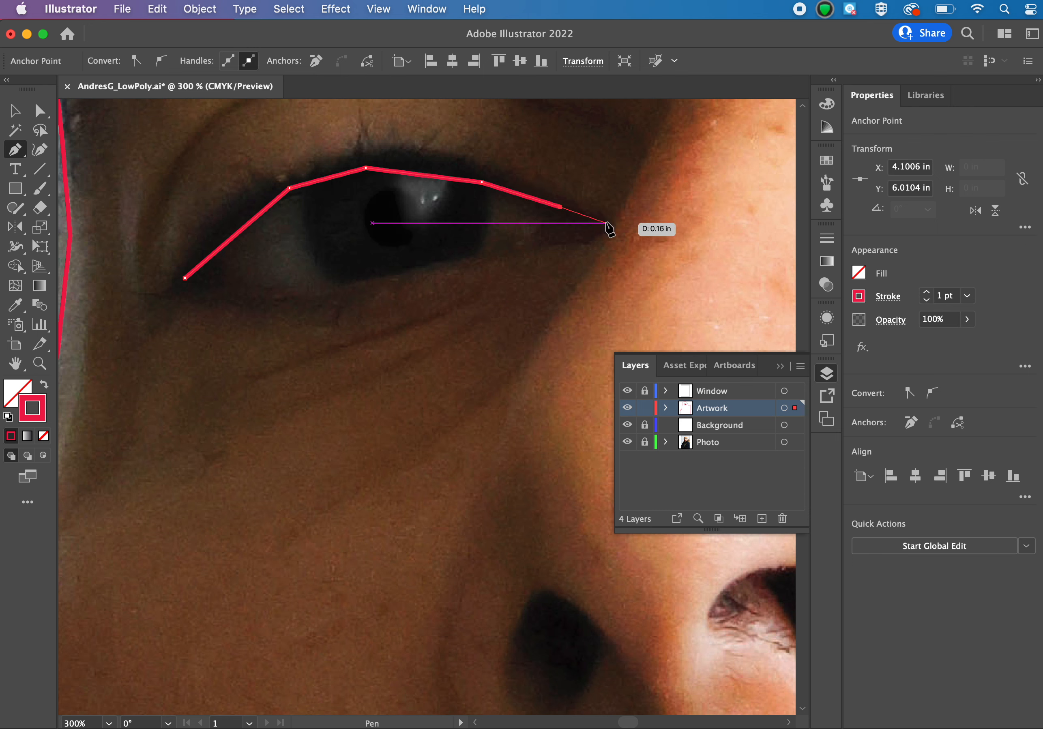
pyautogui.click(606, 223)
# Continue the path around the inner corner and along the lower lid edge, closing the eye outline at the outer corner.
pyautogui.click(606, 233)
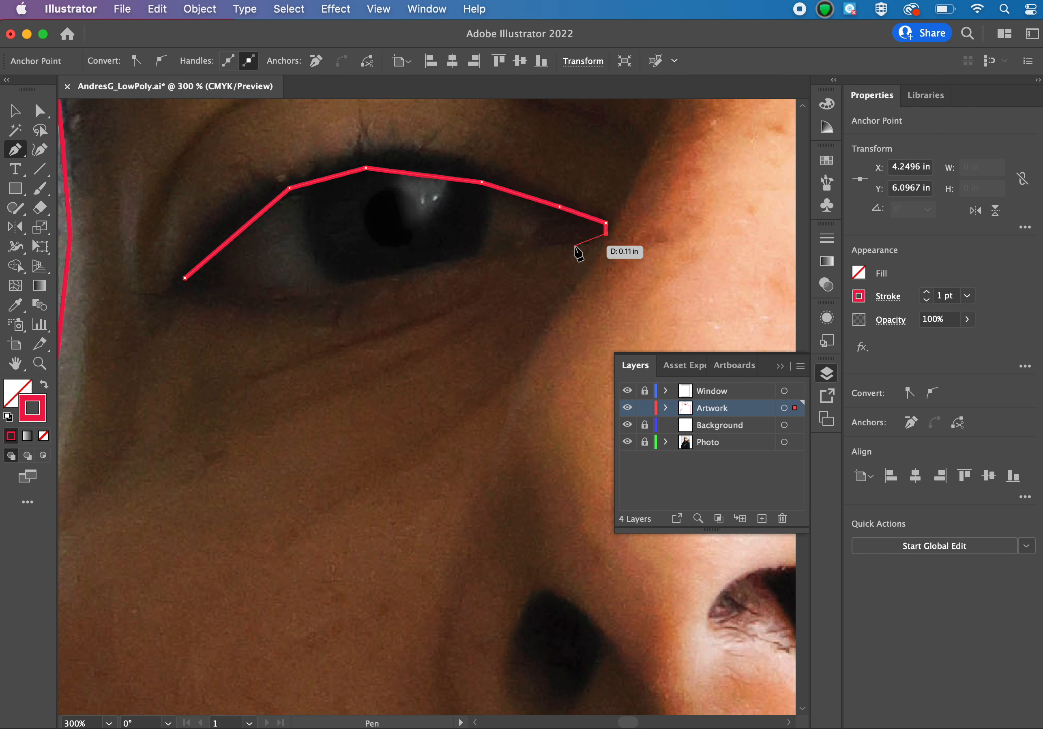
pyautogui.click(574, 246)
pyautogui.click(446, 260)
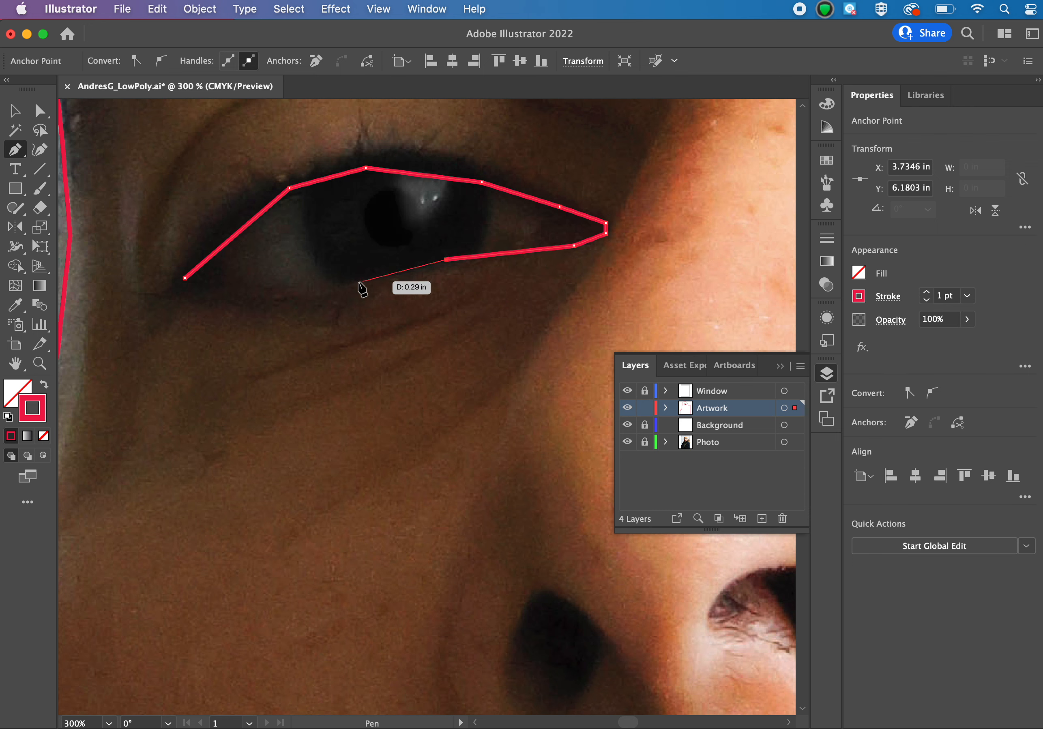
pyautogui.click(330, 287)
pyautogui.click(227, 293)
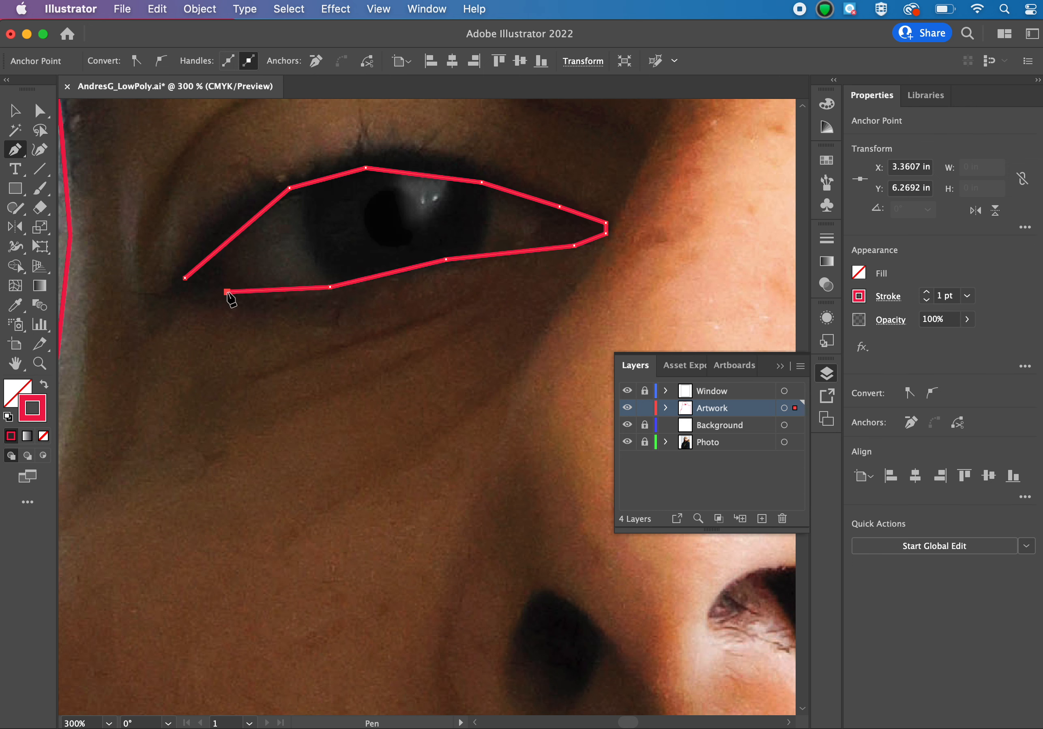
pyautogui.click(184, 279)
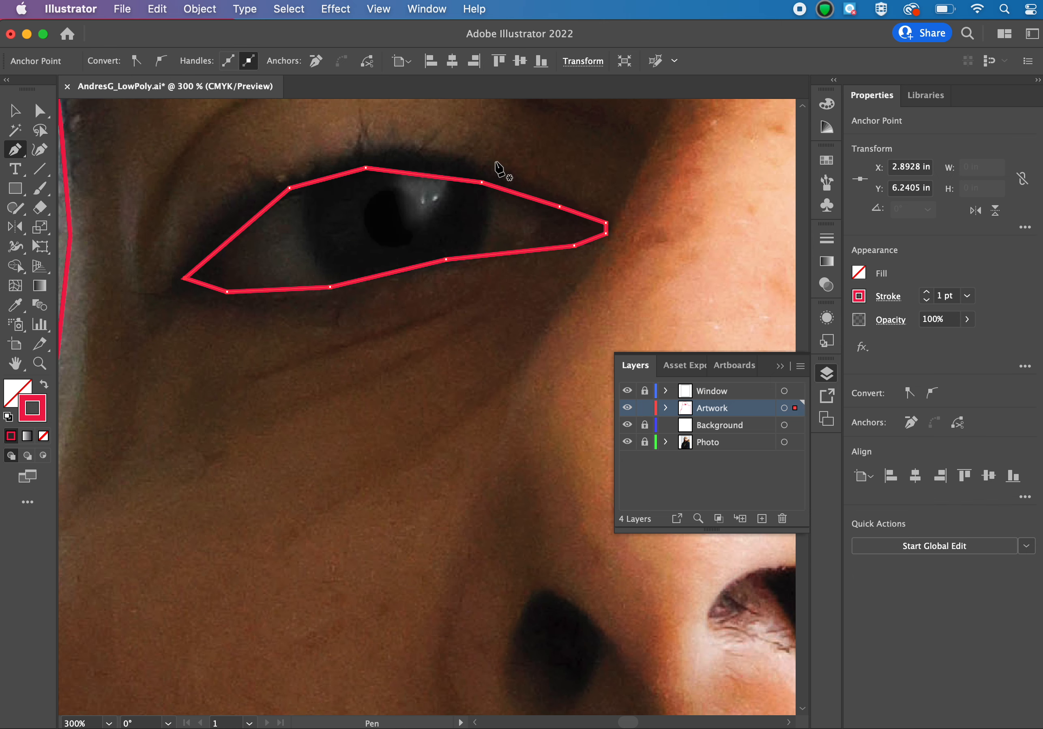
pyautogui.scroll(3, 497, 165)
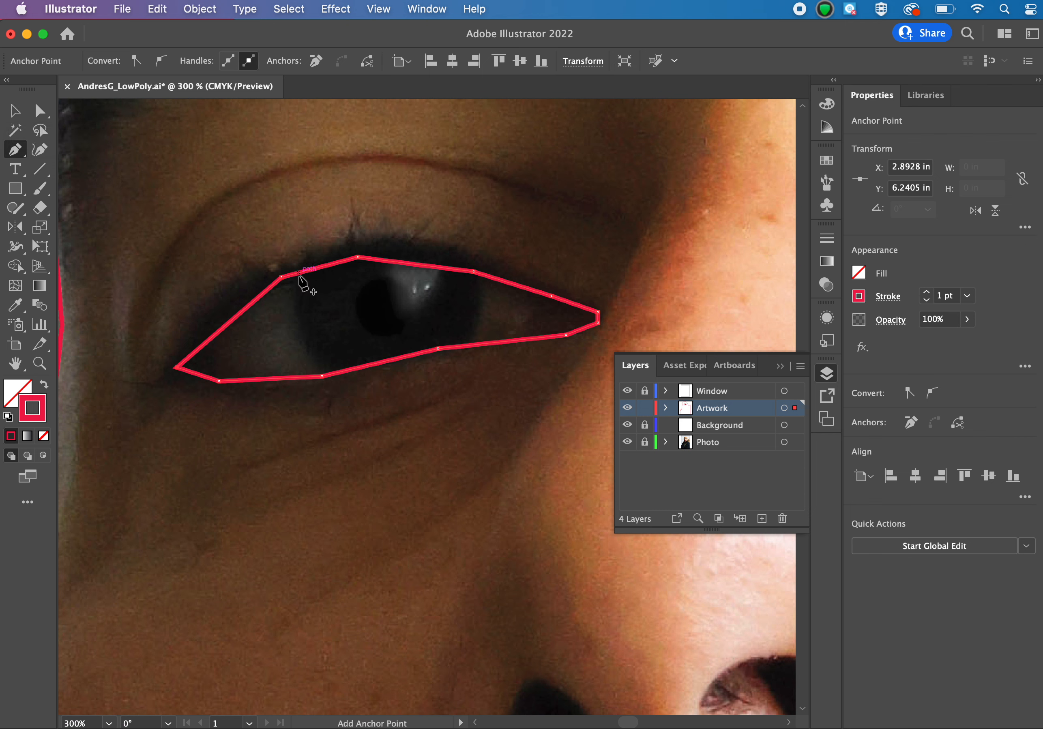
pyautogui.click(293, 308)
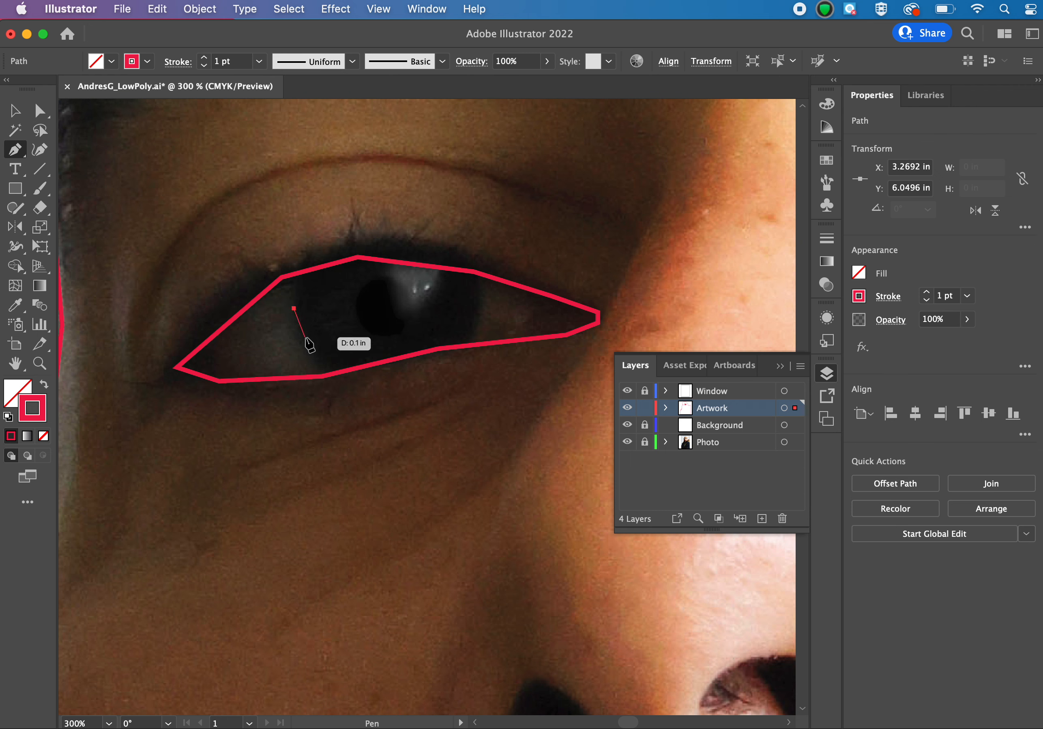
pyautogui.press('super+z')
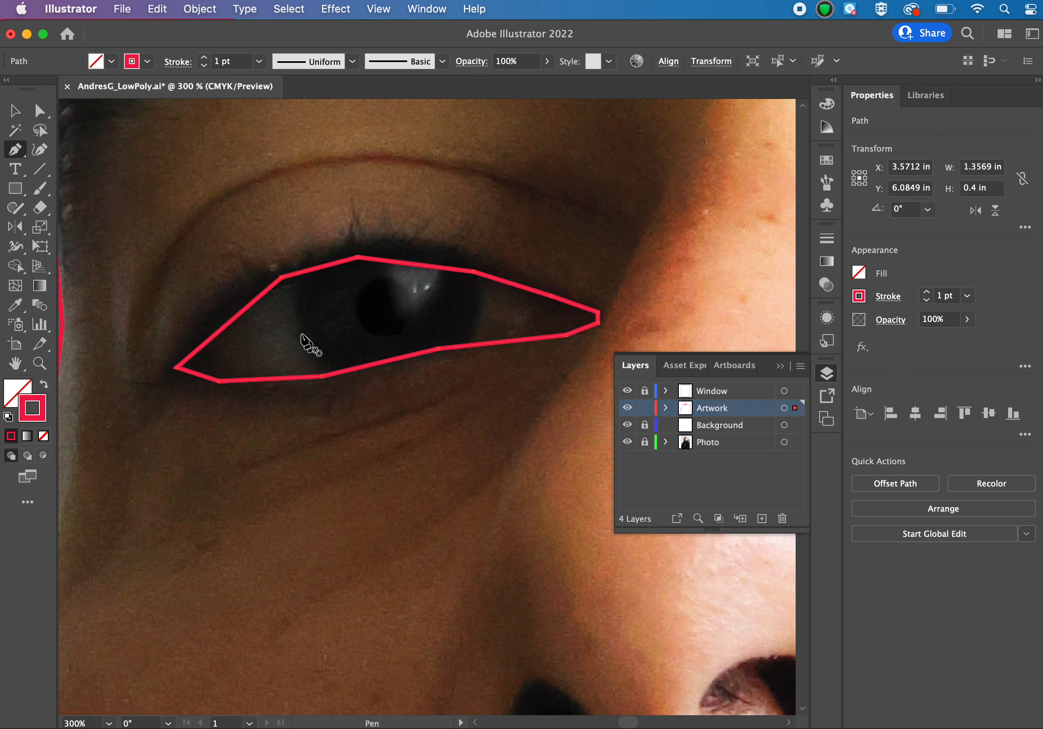
# Deselect the eye outline and trace the iris's temple-side edge with straight segments from the upper lid line to the lower lid line.
pyautogui.click(13, 112)
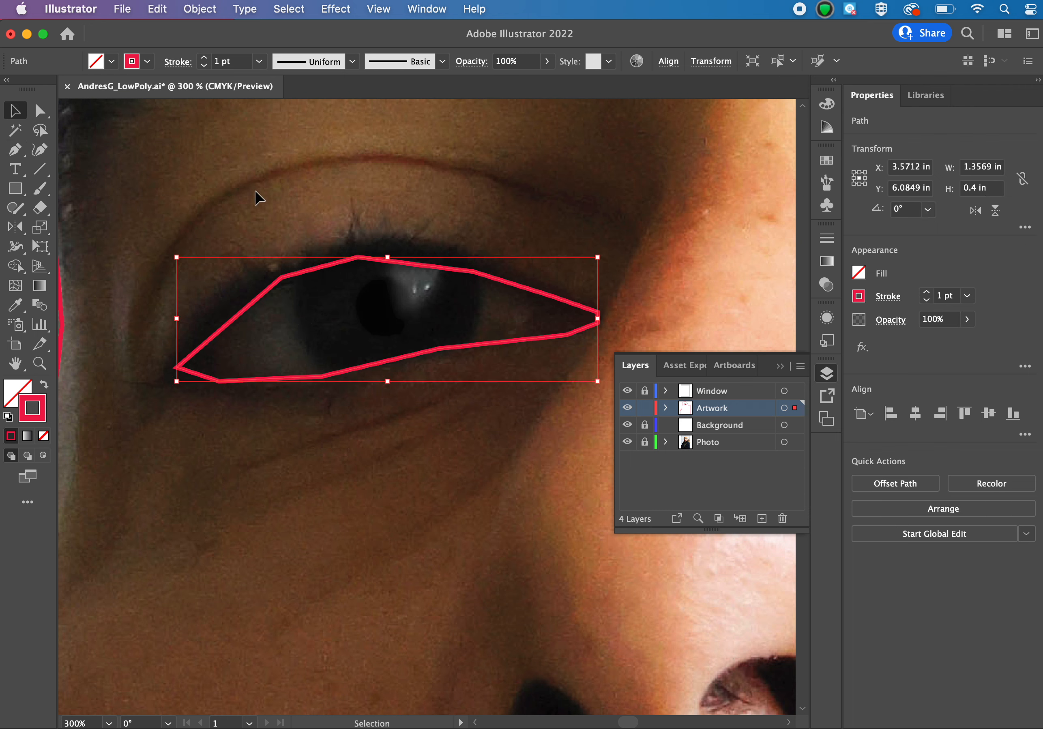
pyautogui.click(292, 203)
pyautogui.press('p')
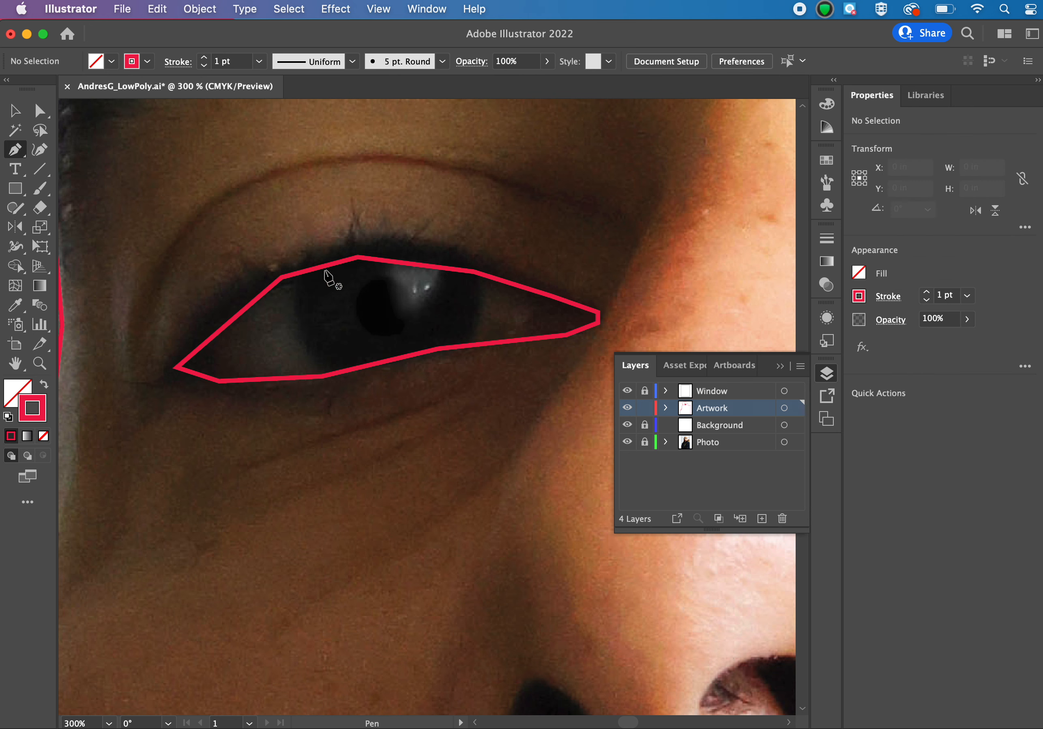
pyautogui.click(300, 273)
pyautogui.click(300, 273)
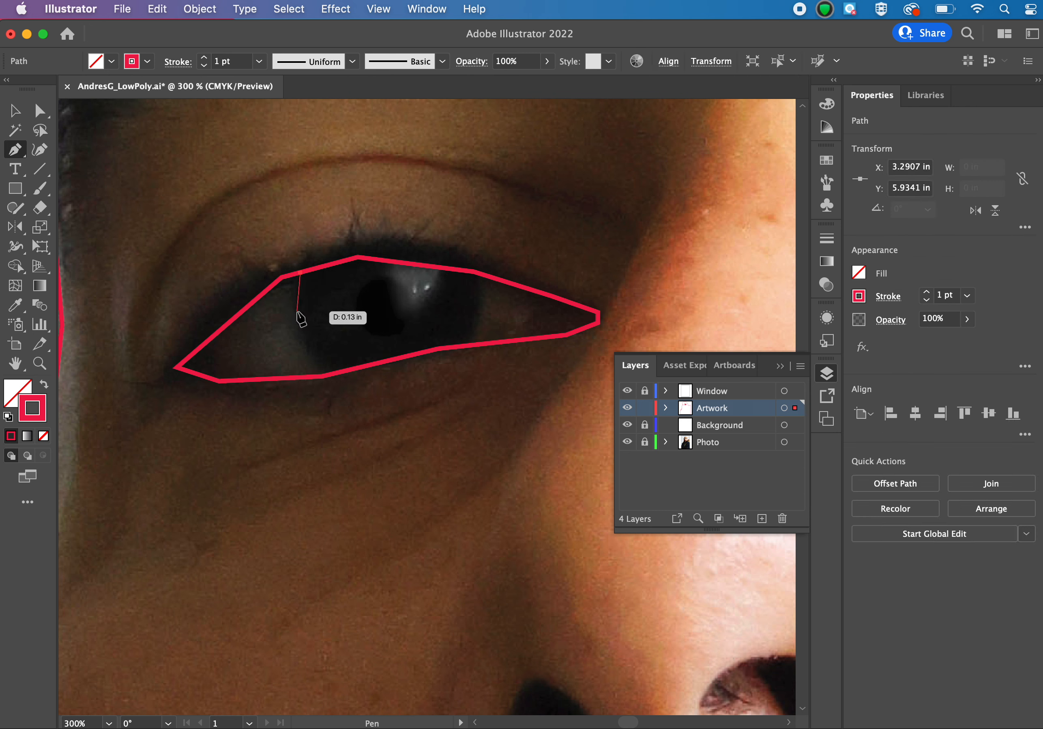
pyautogui.click(297, 311)
pyautogui.click(307, 344)
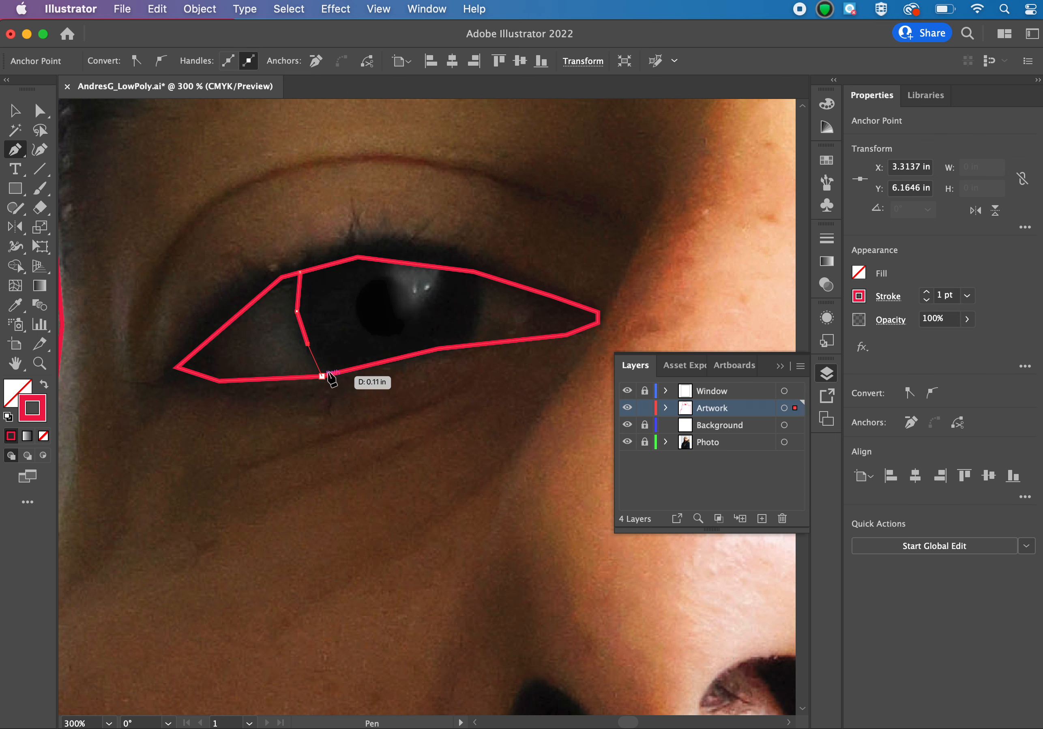
pyautogui.click(322, 376)
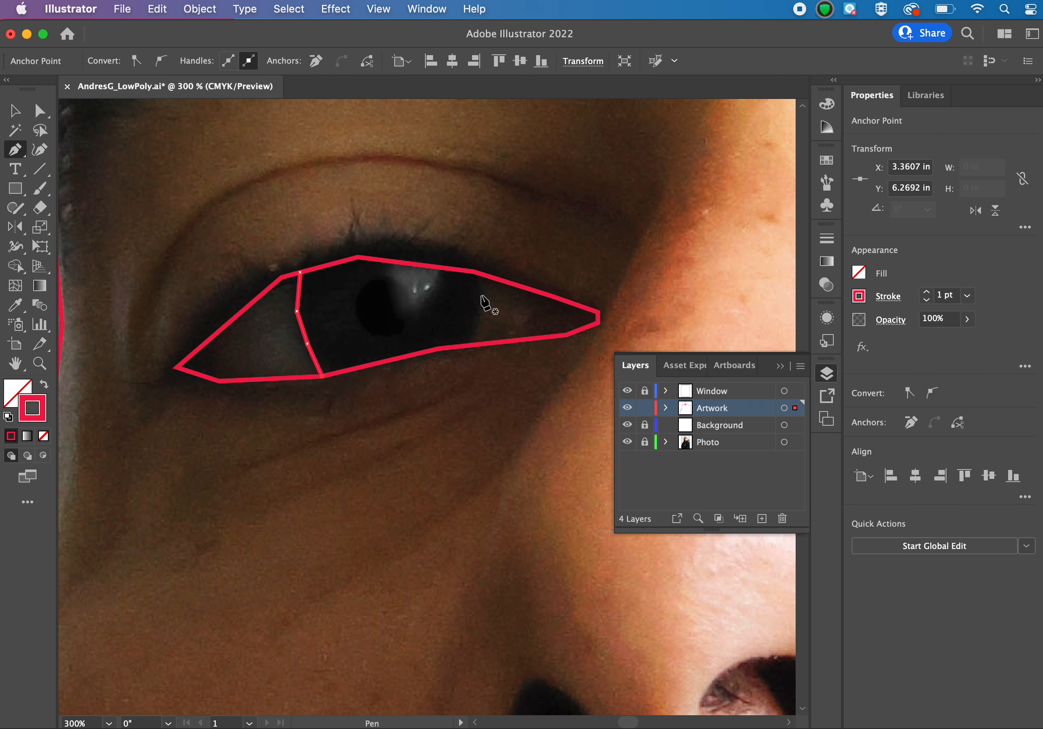
# Trace the iris's nose-side edge with straight segments between the upper and lower lid lines, and end the path.
pyautogui.keyDown('super'); pyautogui.click(476, 276); pyautogui.keyUp('super')
pyautogui.click(474, 272)
pyautogui.click(482, 302)
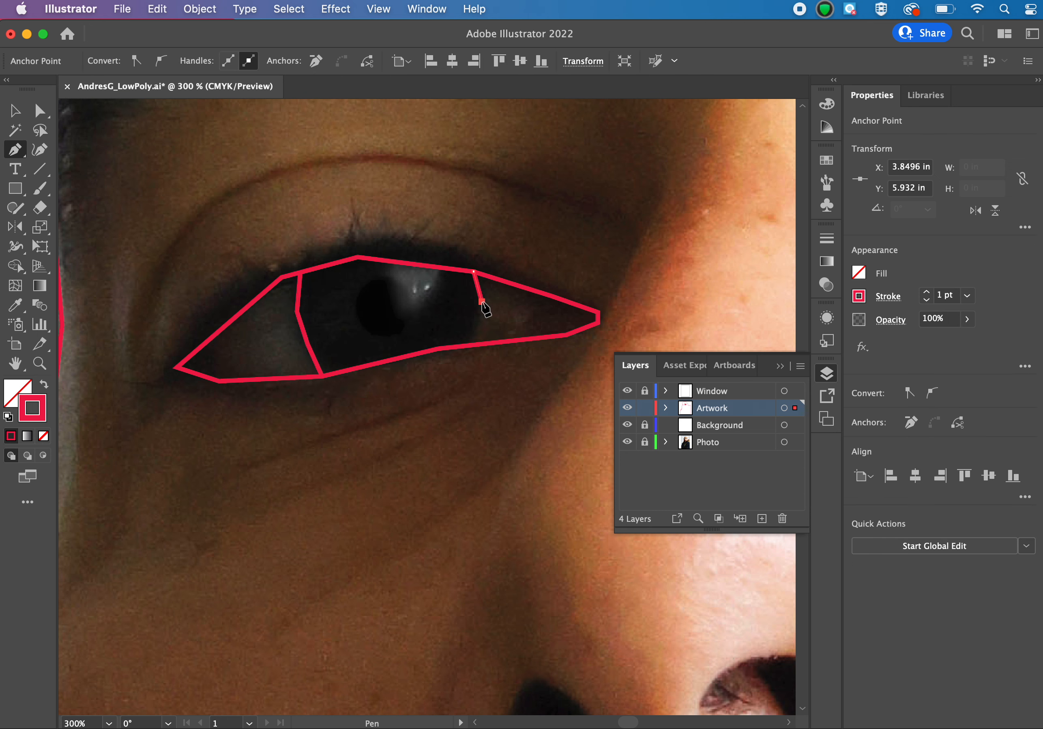
pyautogui.click(477, 327)
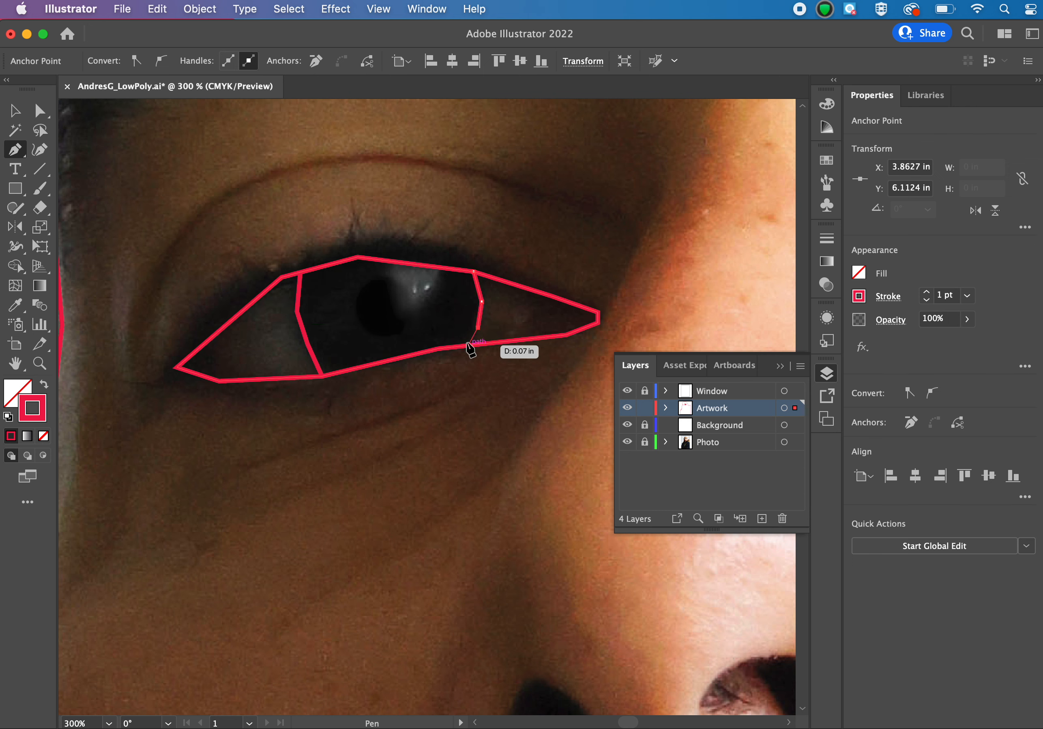
pyautogui.click(466, 344)
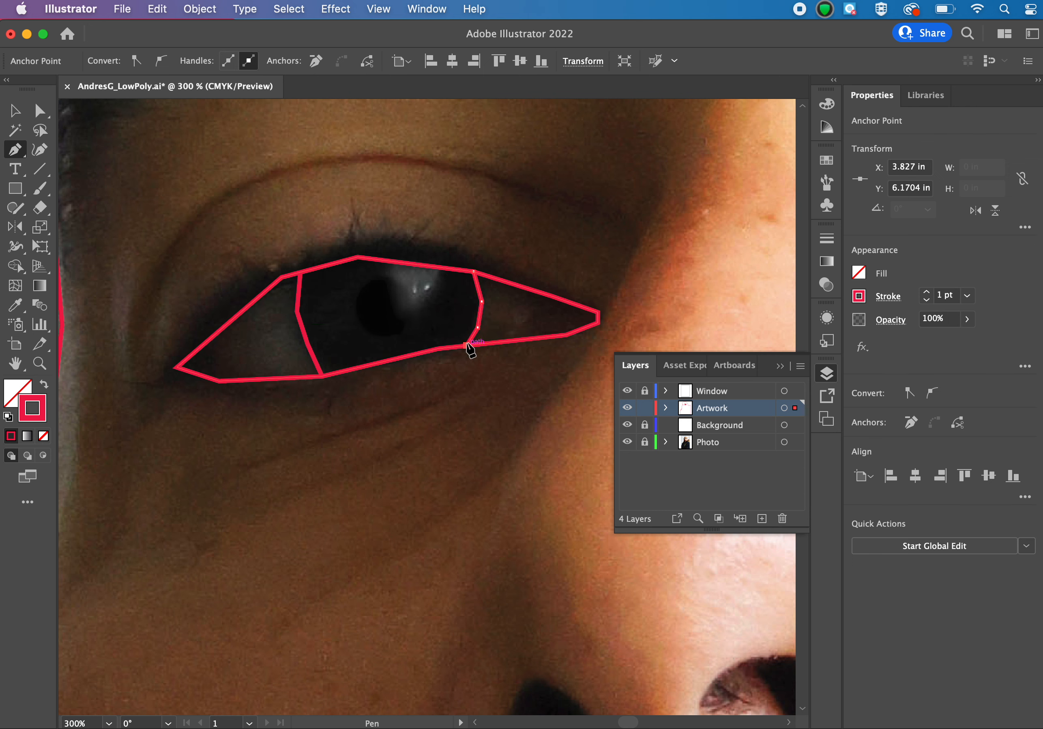
pyautogui.press('Escape')
# Outline the bright reflection in the iris as an angular shape joined to the upper lid line at both ends, and deselect it.
pyautogui.click(387, 273)
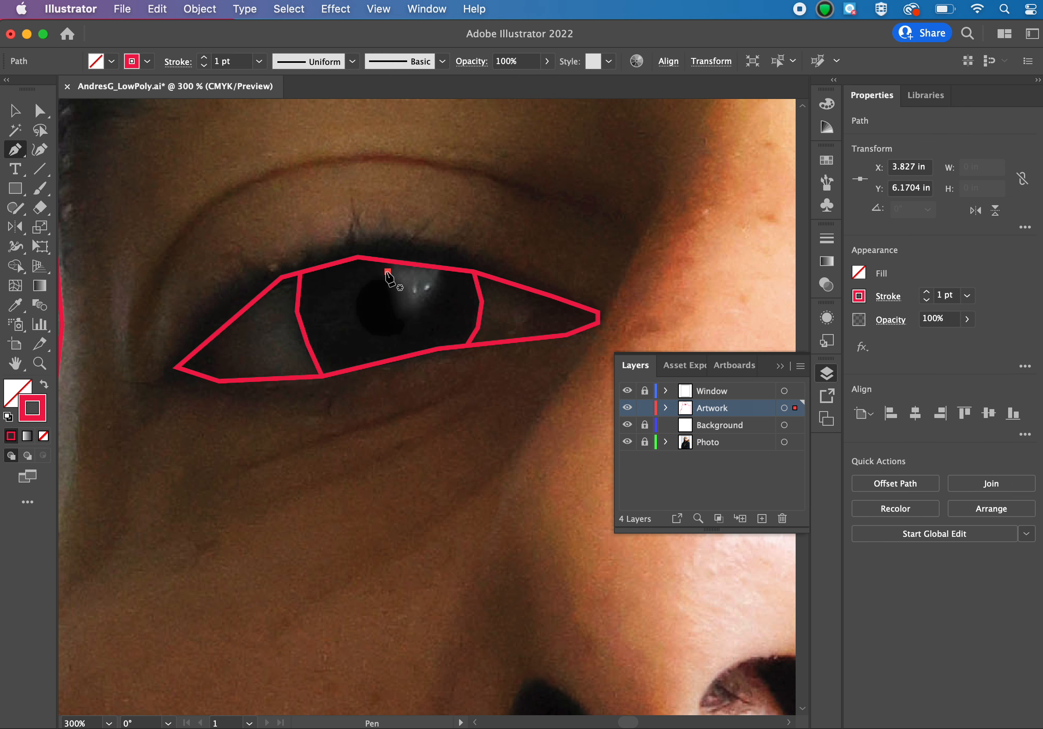
pyautogui.click(402, 319)
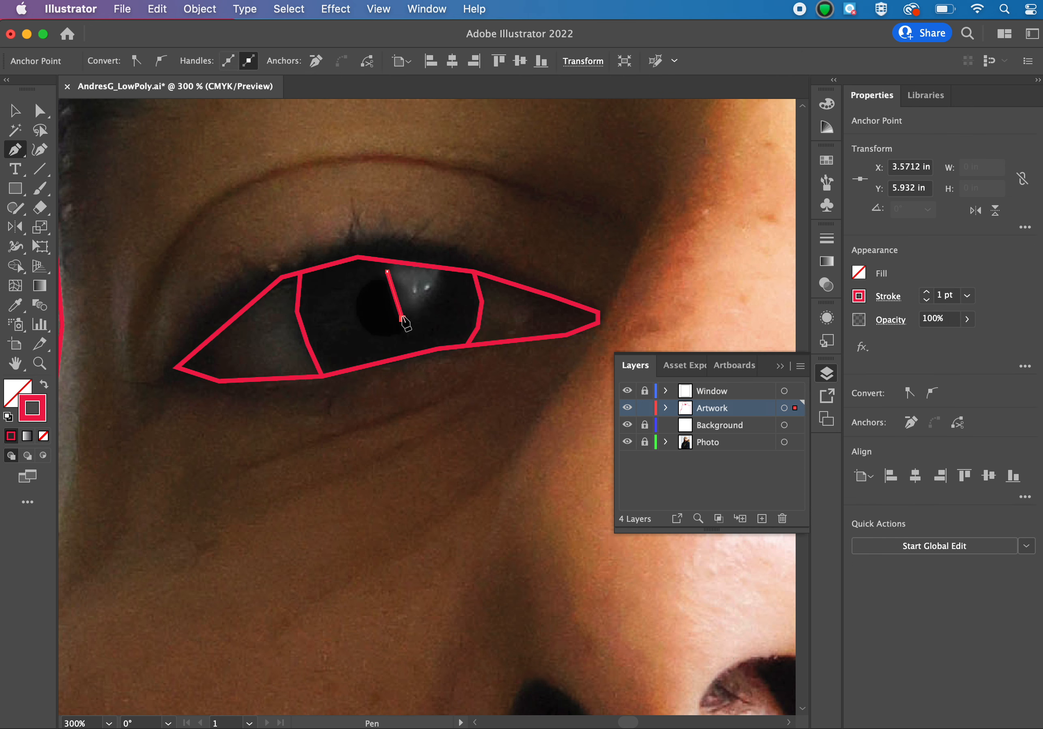
pyautogui.click(425, 303)
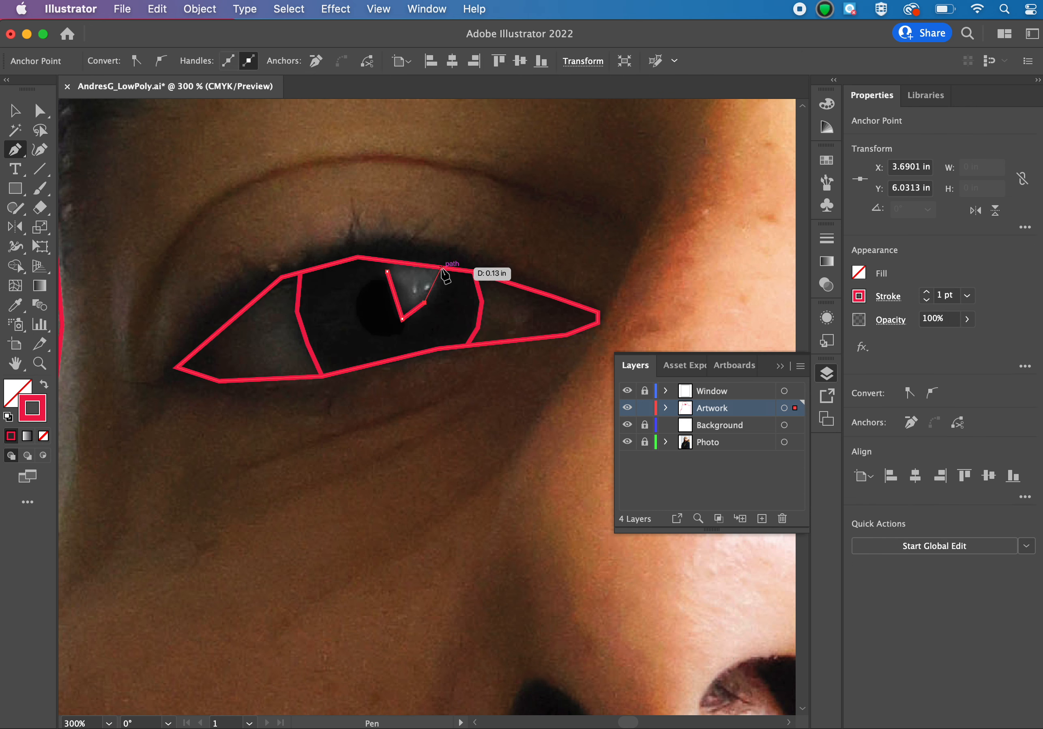
pyautogui.click(441, 268)
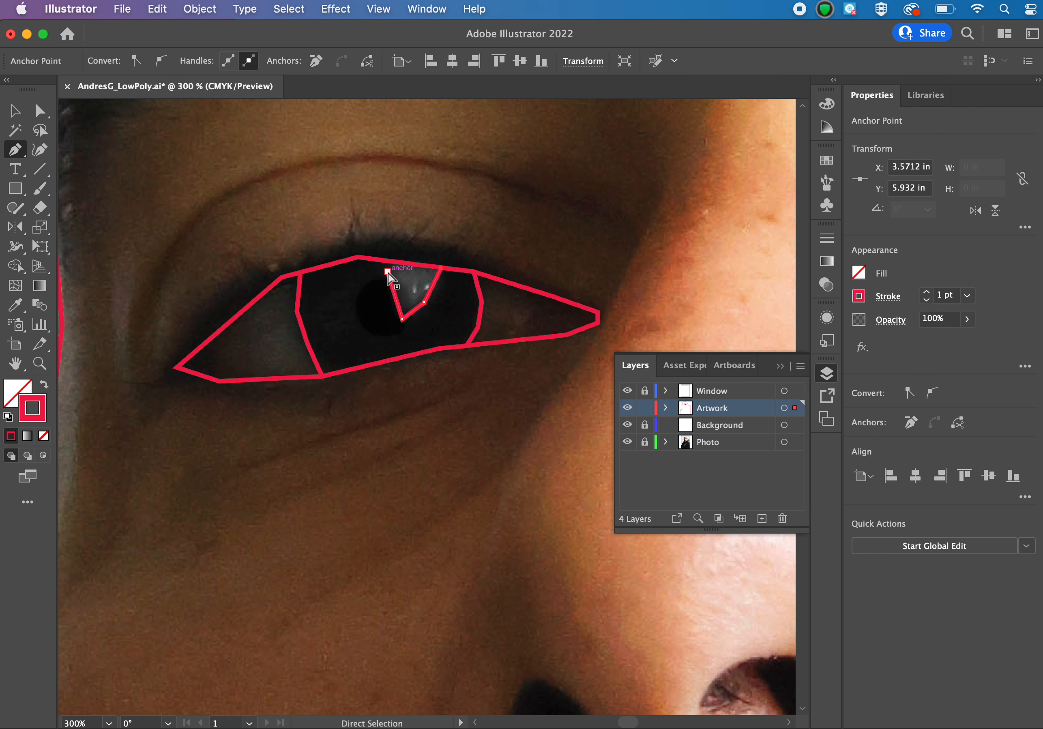
pyautogui.click(387, 273)
pyautogui.click(388, 273)
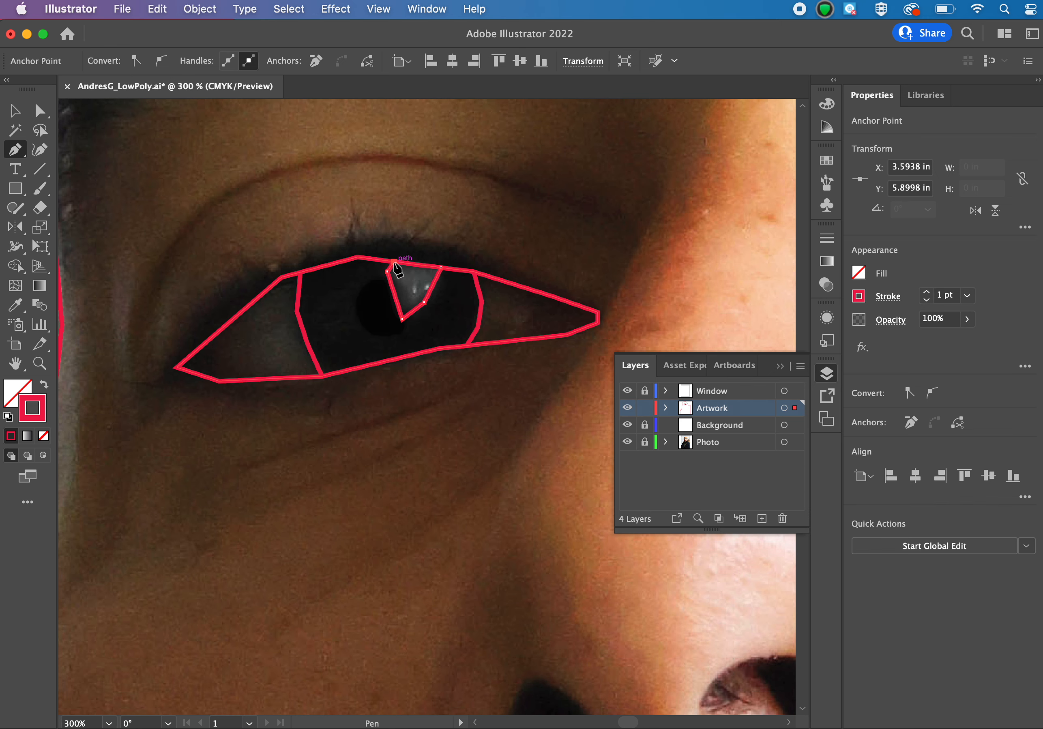
pyautogui.press('super+equal')
pyautogui.scroll(-3, 397, 270)
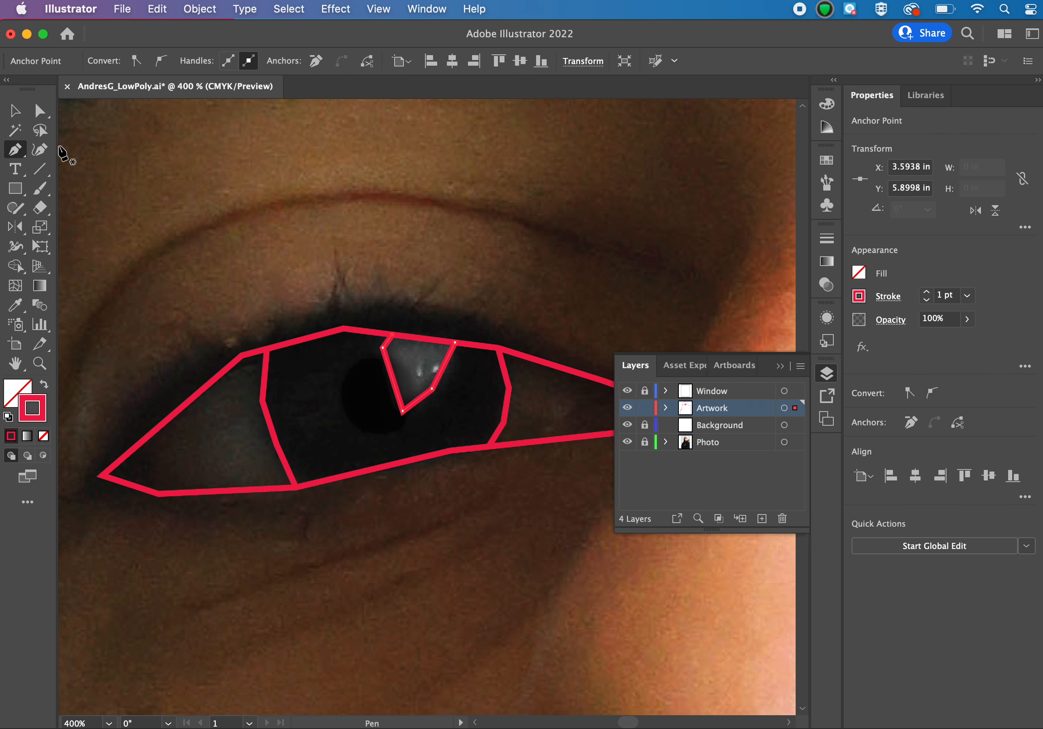
pyautogui.click(15, 111)
pyautogui.click(301, 241)
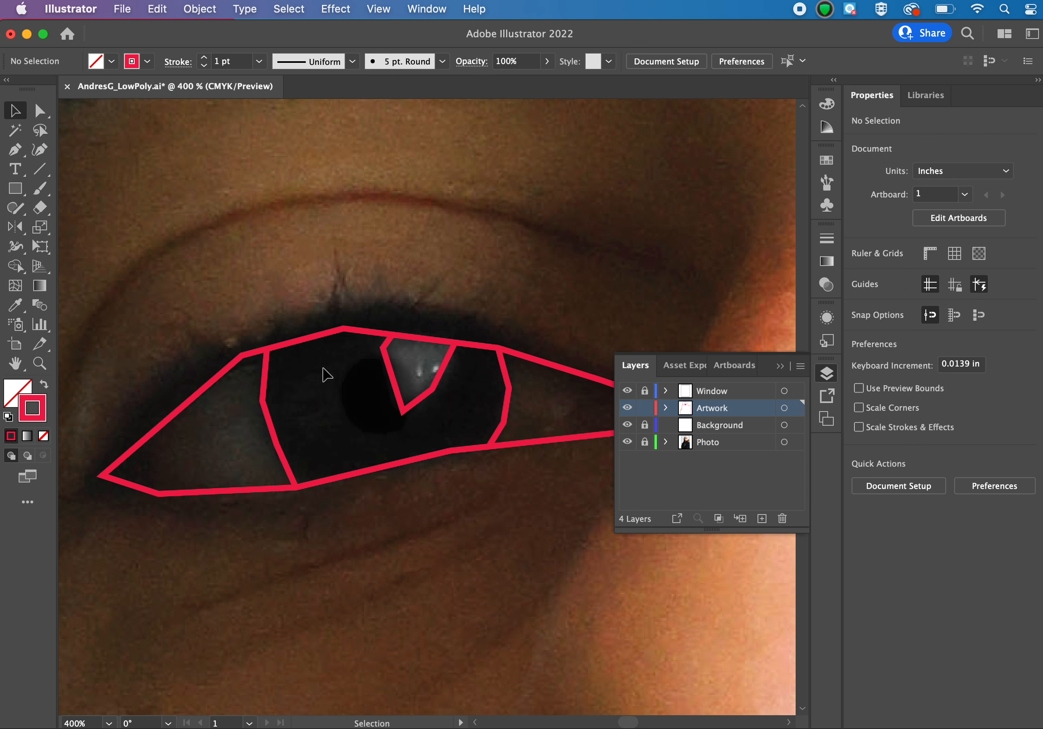
# Trace the pupil as a faceted, rounded path of straight segments starting and ending at the reflection shape's edges.
pyautogui.click(16, 150)
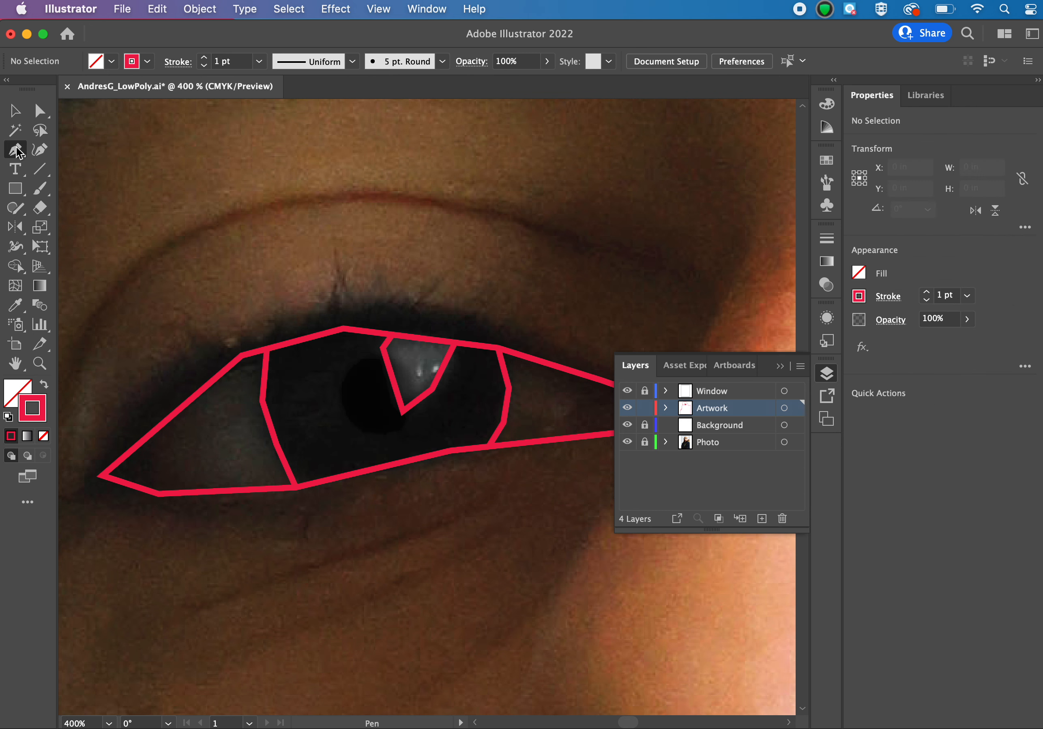
pyautogui.click(383, 357)
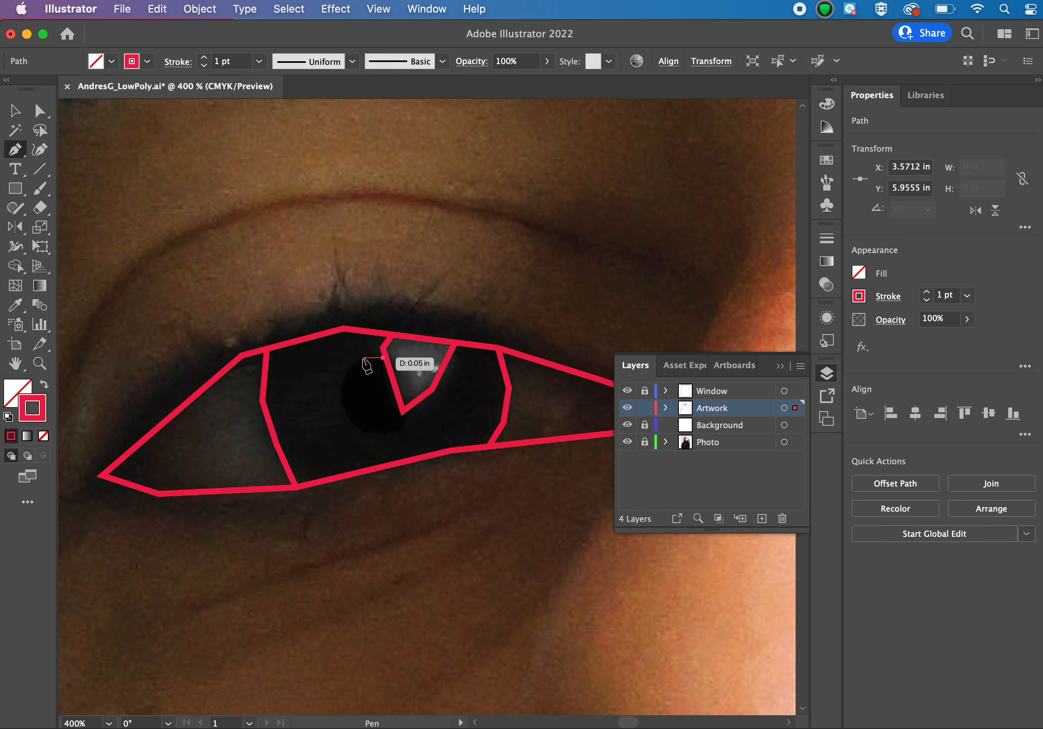
pyautogui.click(358, 362)
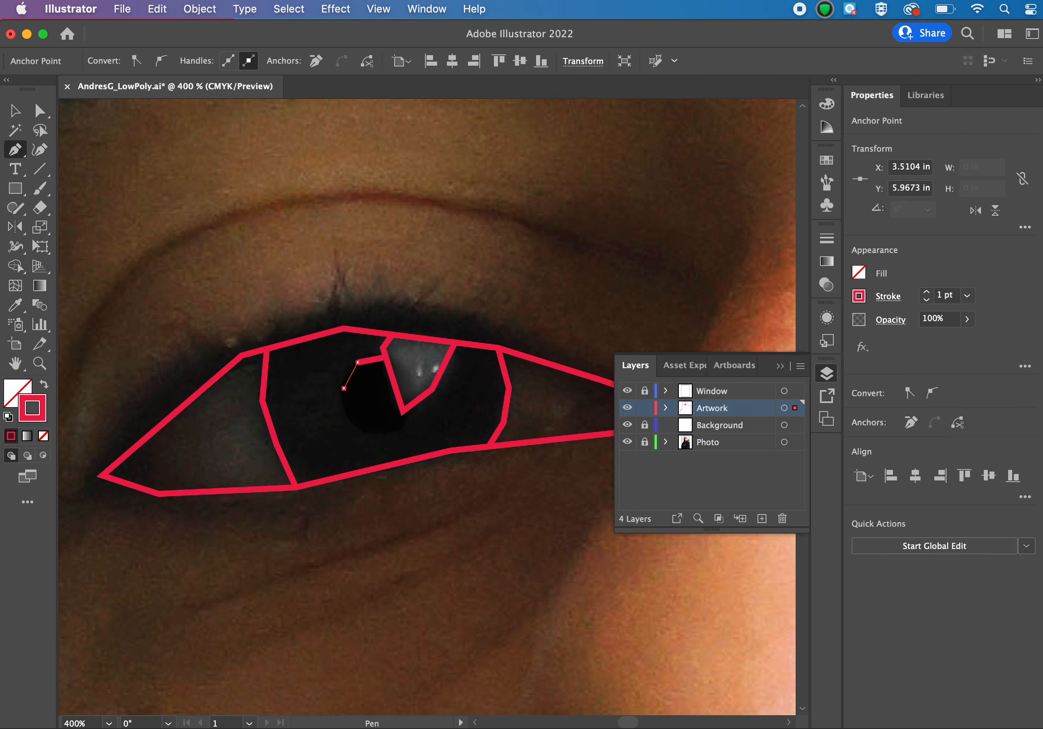
pyautogui.click(344, 389)
pyautogui.click(348, 418)
pyautogui.click(367, 432)
pyautogui.click(394, 432)
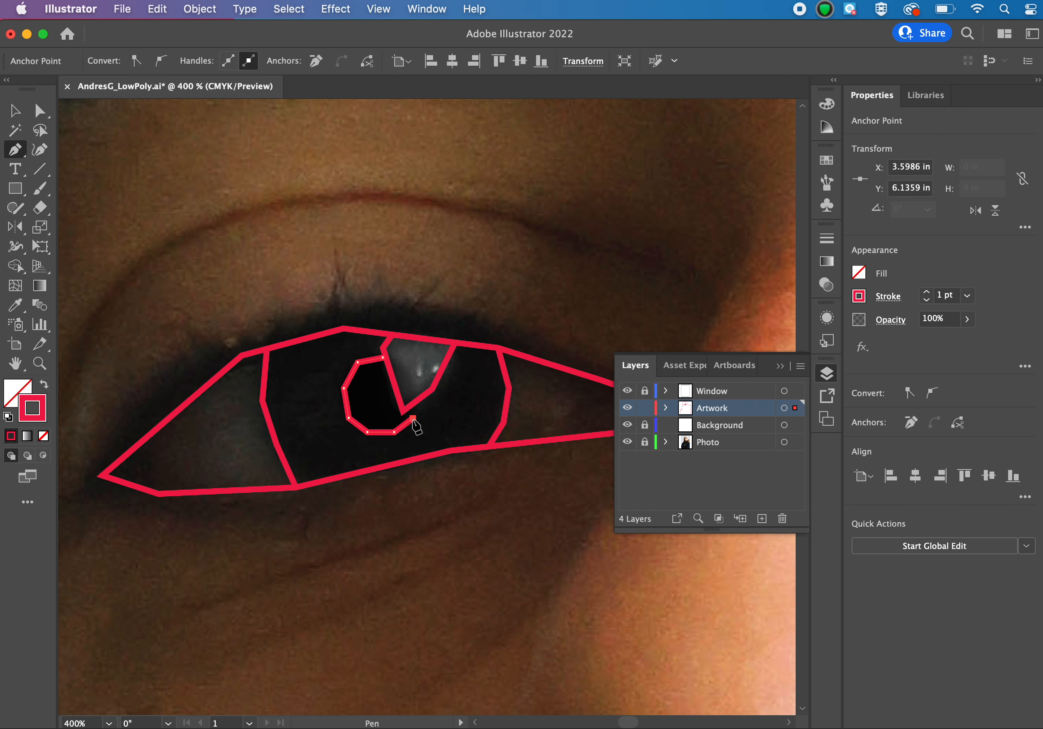
pyautogui.click(413, 417)
pyautogui.click(414, 404)
# Draw an angular path inside the iris reflection, from its pupil-side edge to its lower nose-side edge.
pyautogui.click(389, 365)
pyautogui.click(401, 373)
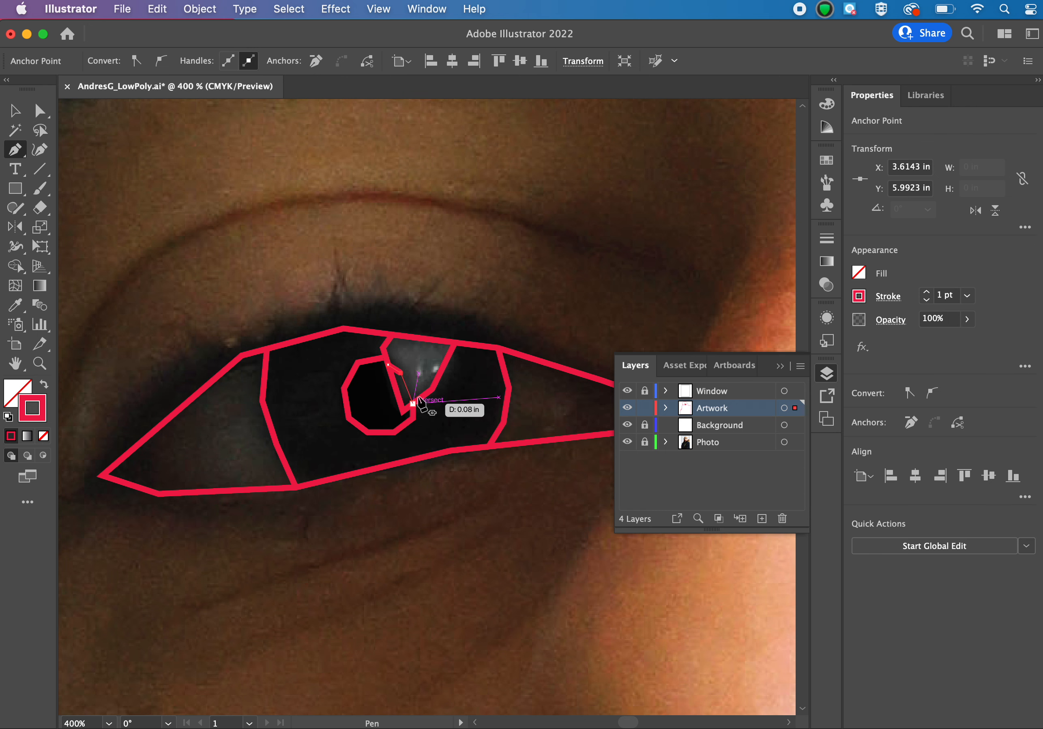
pyautogui.click(421, 396)
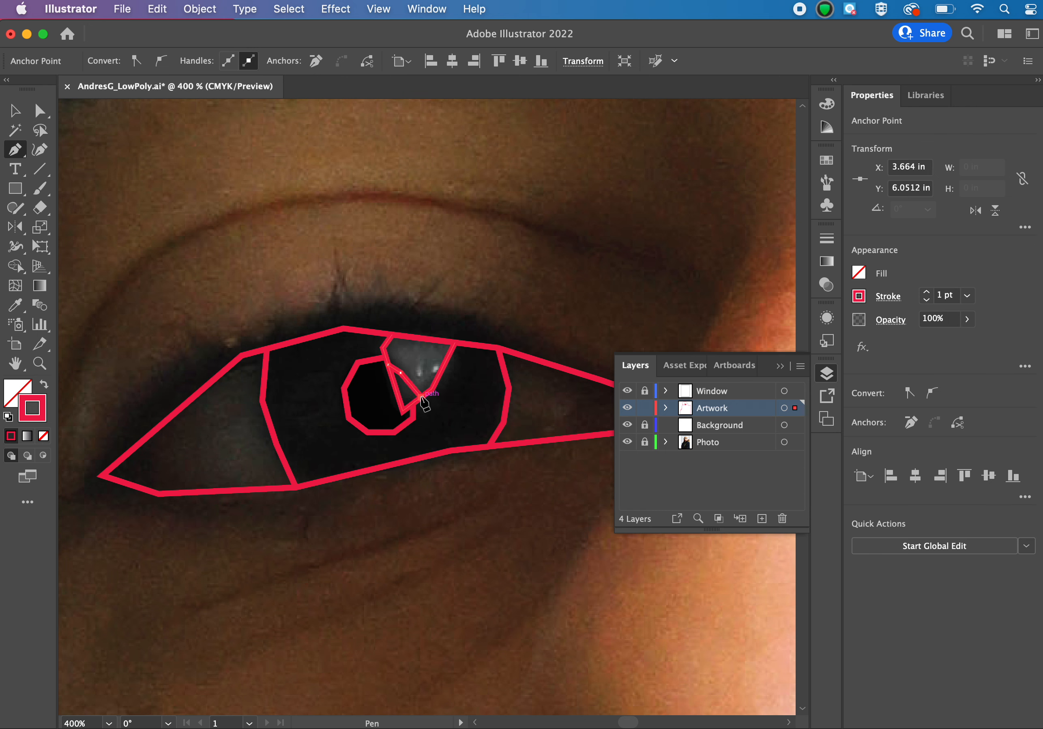
# Move the middle corner point of the small path inside the reflection slightly upward, and deselect the path.
pyautogui.press('a')
pyautogui.click(421, 289)
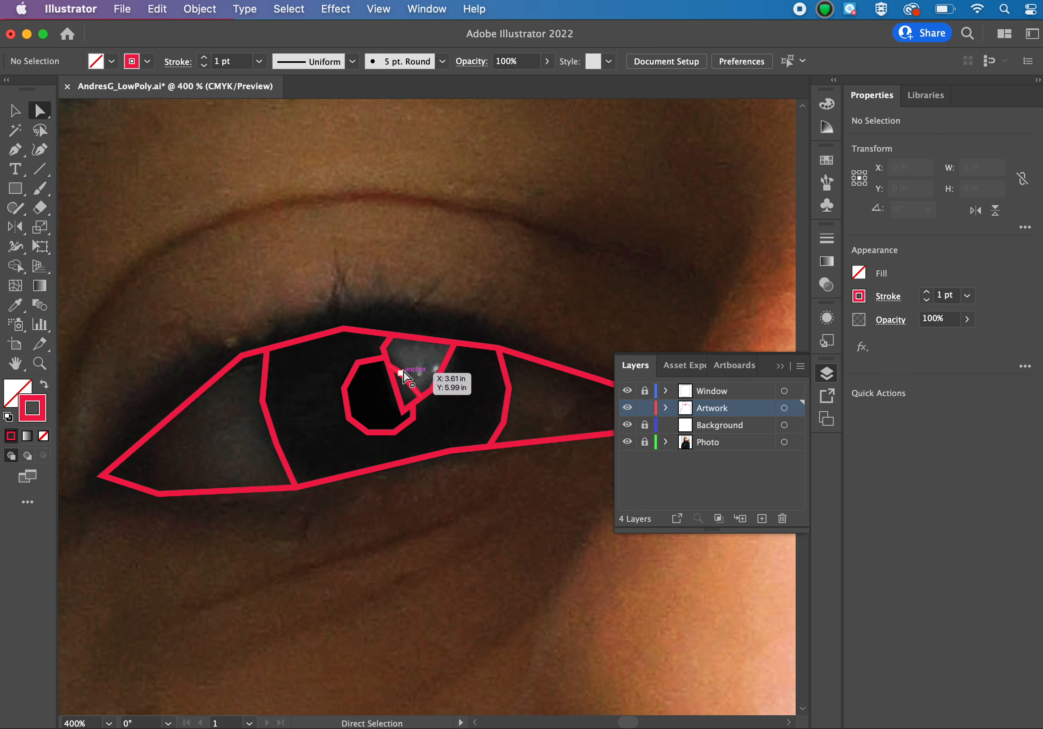
pyautogui.moveTo(403, 372); pyautogui.dragTo(405, 365)
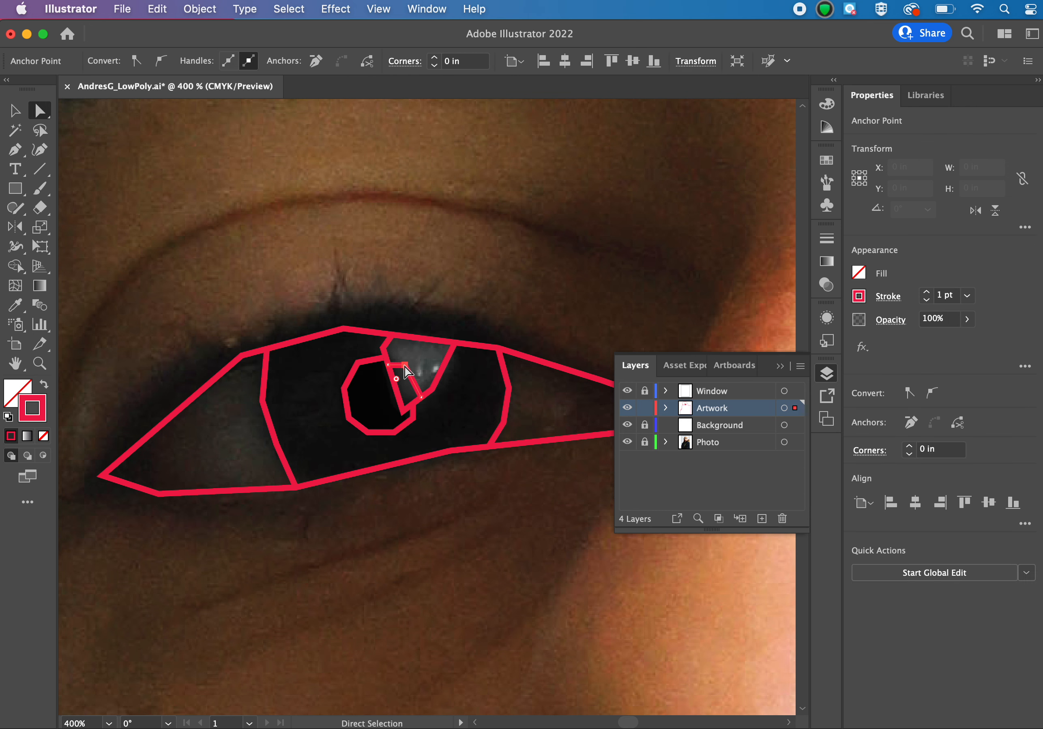
pyautogui.click(425, 284)
pyautogui.press('p')
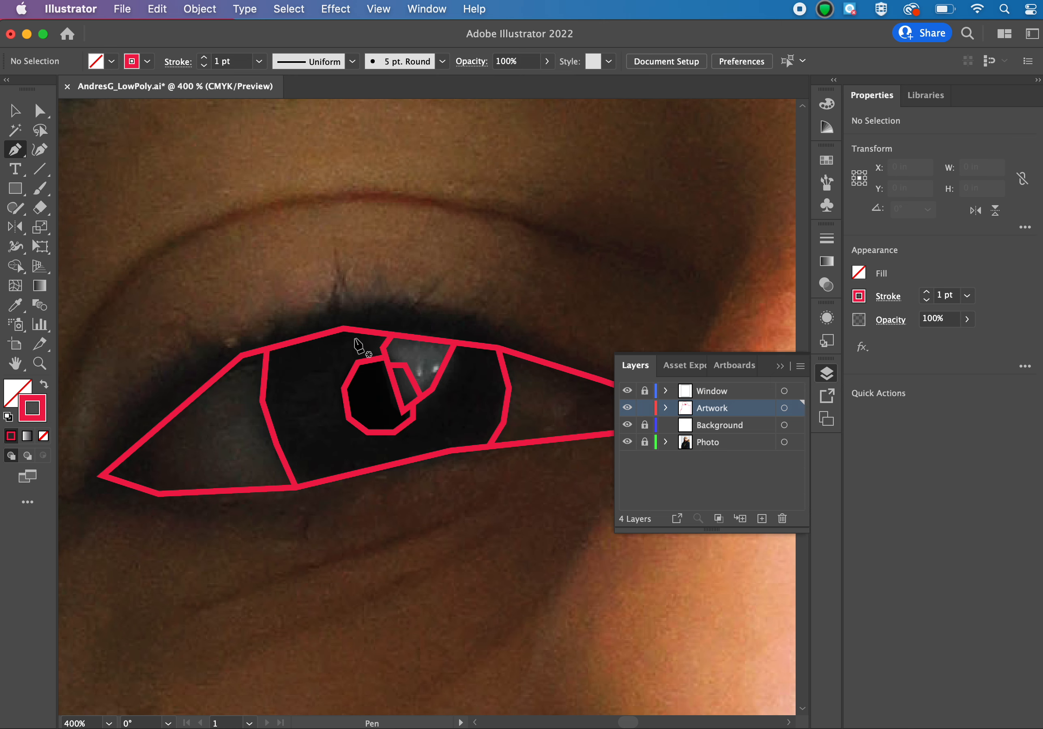
# Trace the temple side of an inner iris ring around the pupil with straight segments from the upper to the lower lid line.
pyautogui.hscroll(3, 352, 343)
pyautogui.scroll(-1, 351, 344)
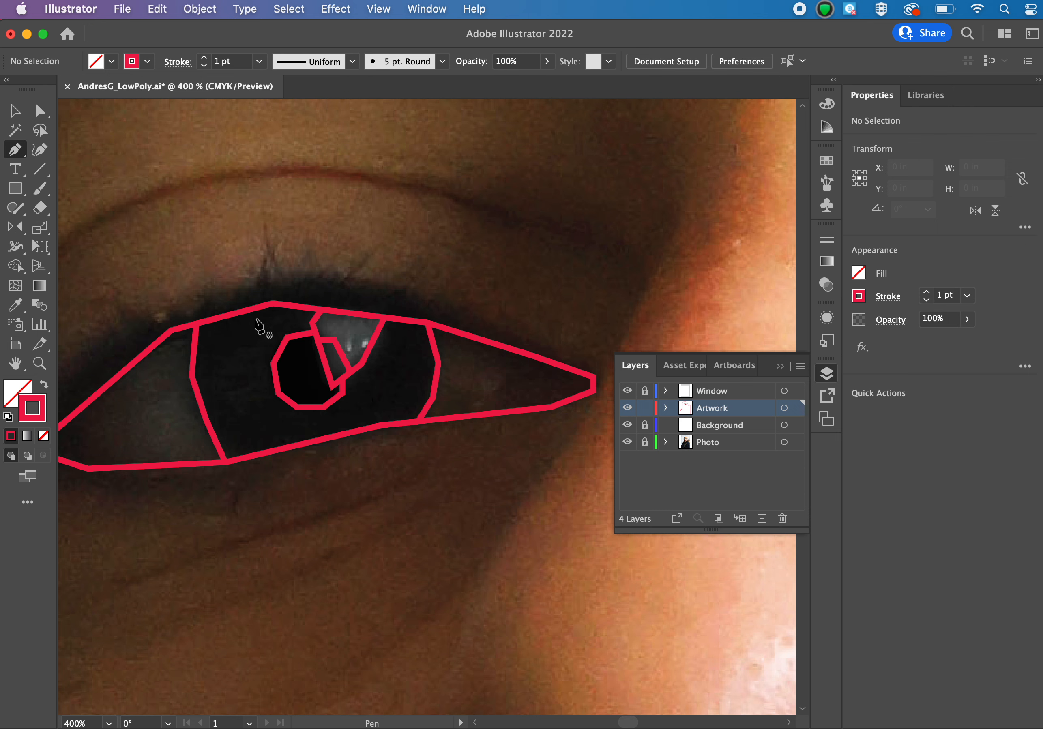
pyautogui.click(262, 310)
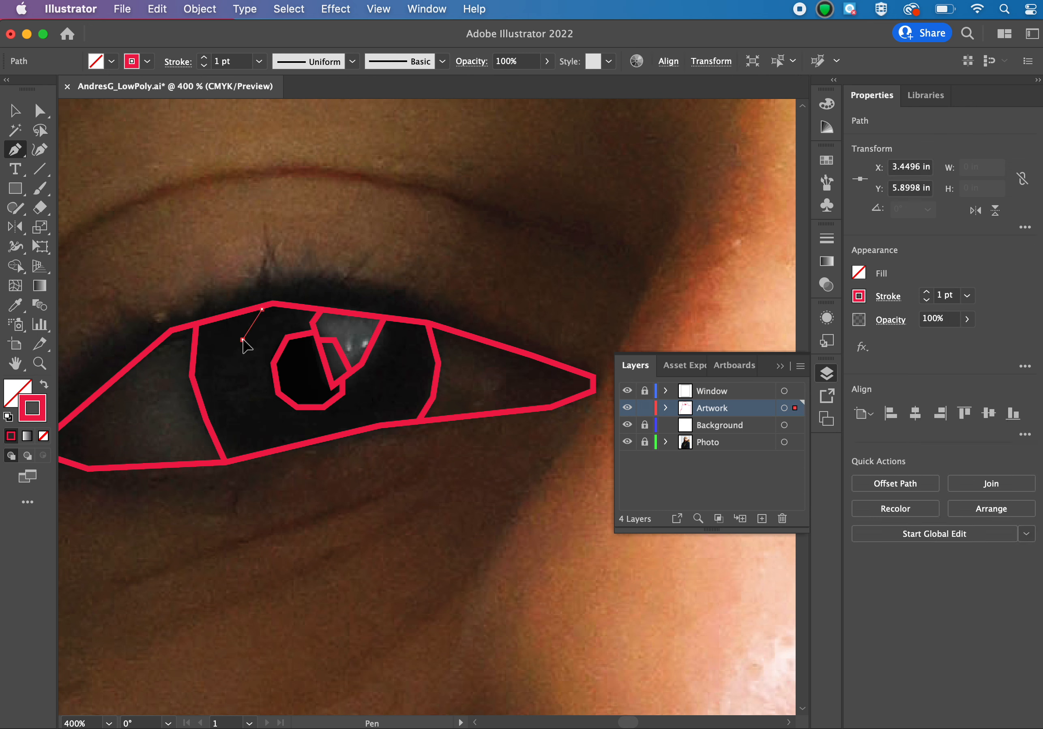
pyautogui.click(242, 339)
pyautogui.click(243, 383)
pyautogui.click(263, 421)
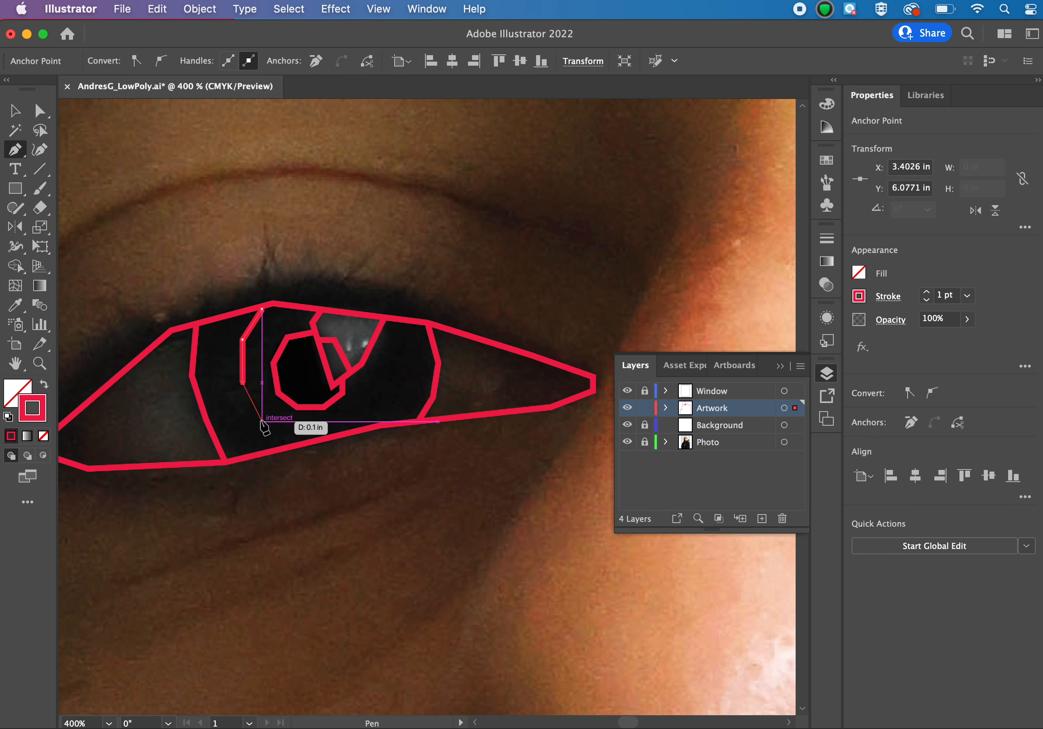
pyautogui.click(302, 443)
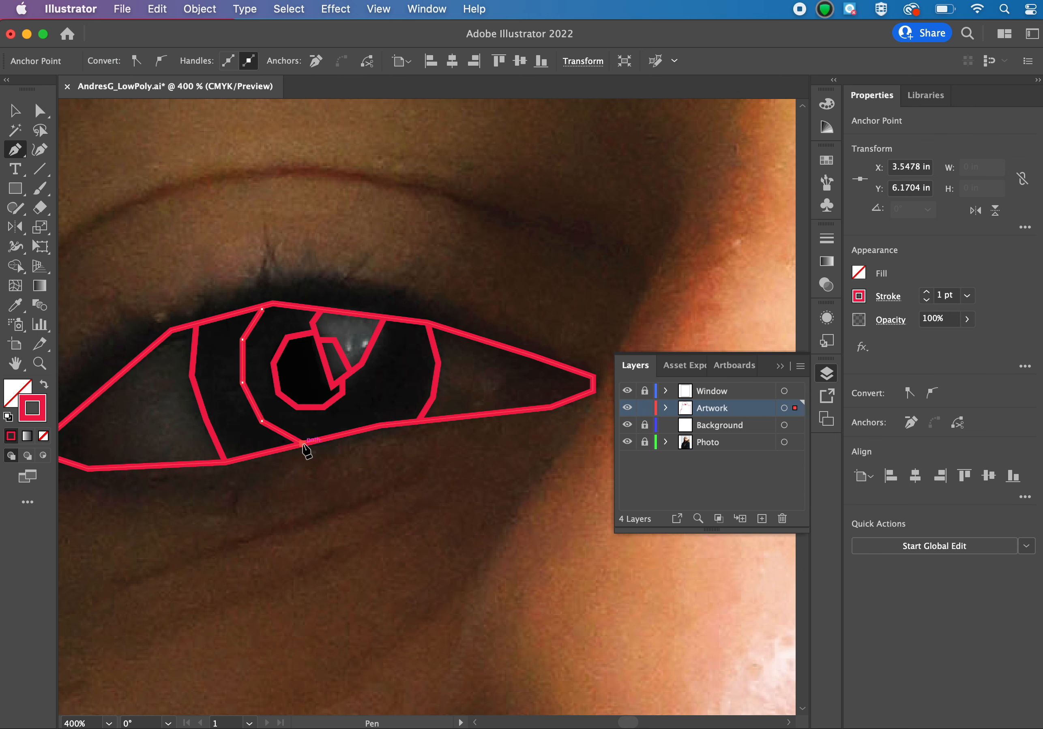
pyautogui.press('Escape')
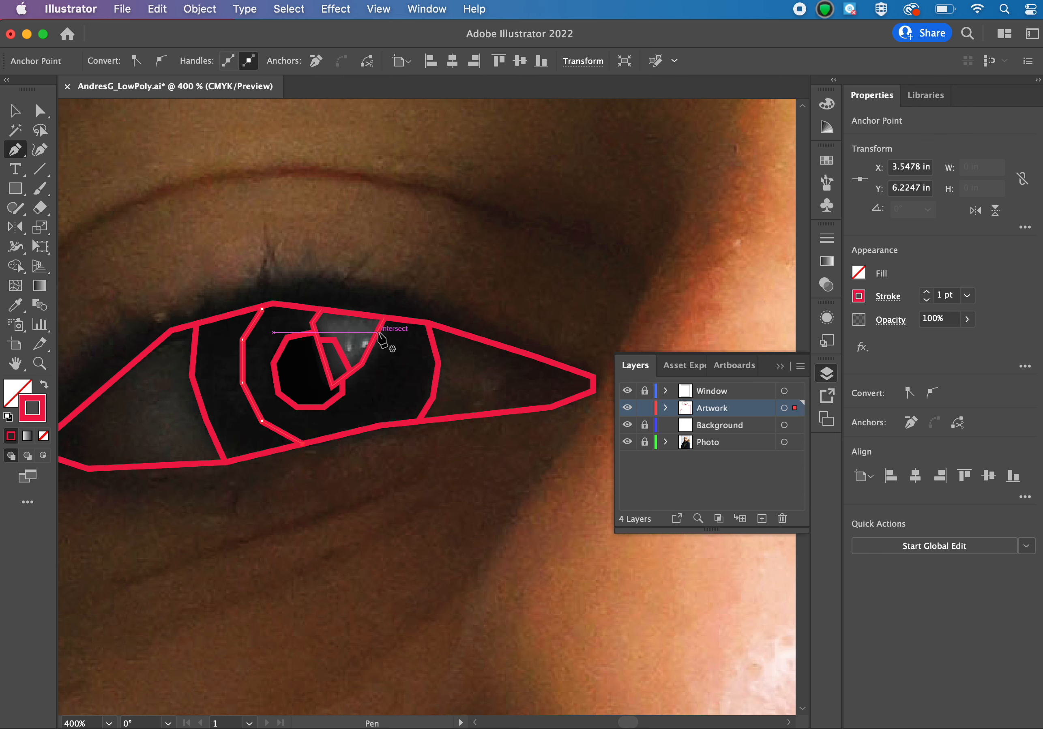
# Trace the nose side of the inner iris ring with straight segments from the reflection's edge down to the lower lid line.
pyautogui.click(377, 332)
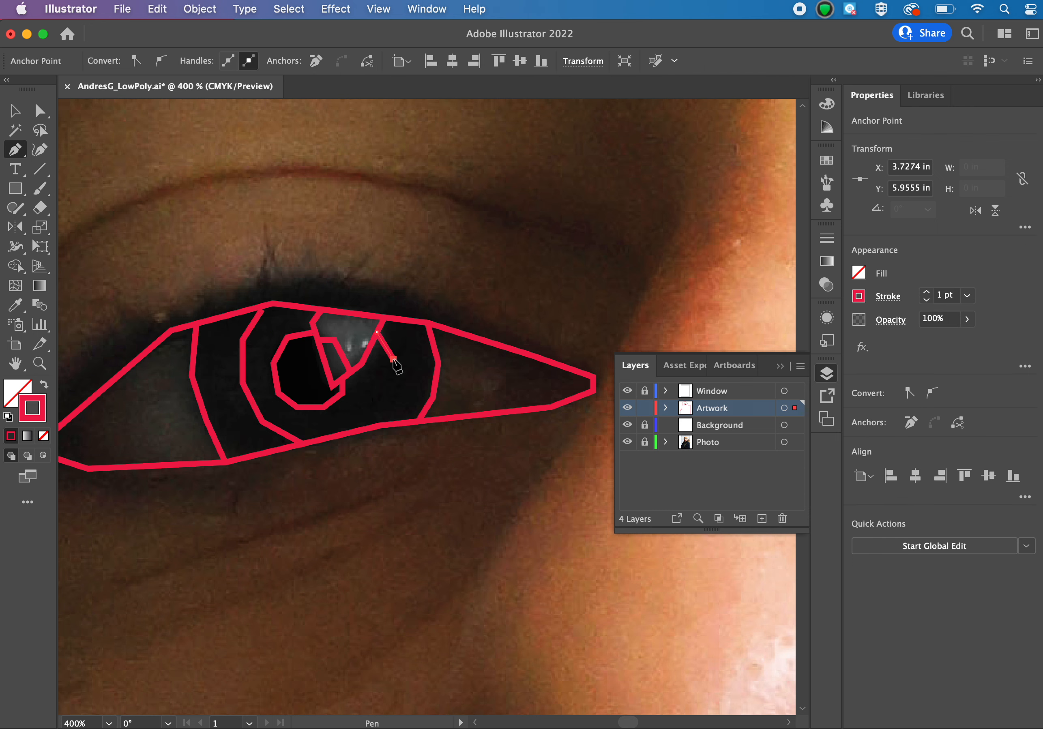
pyautogui.click(386, 403)
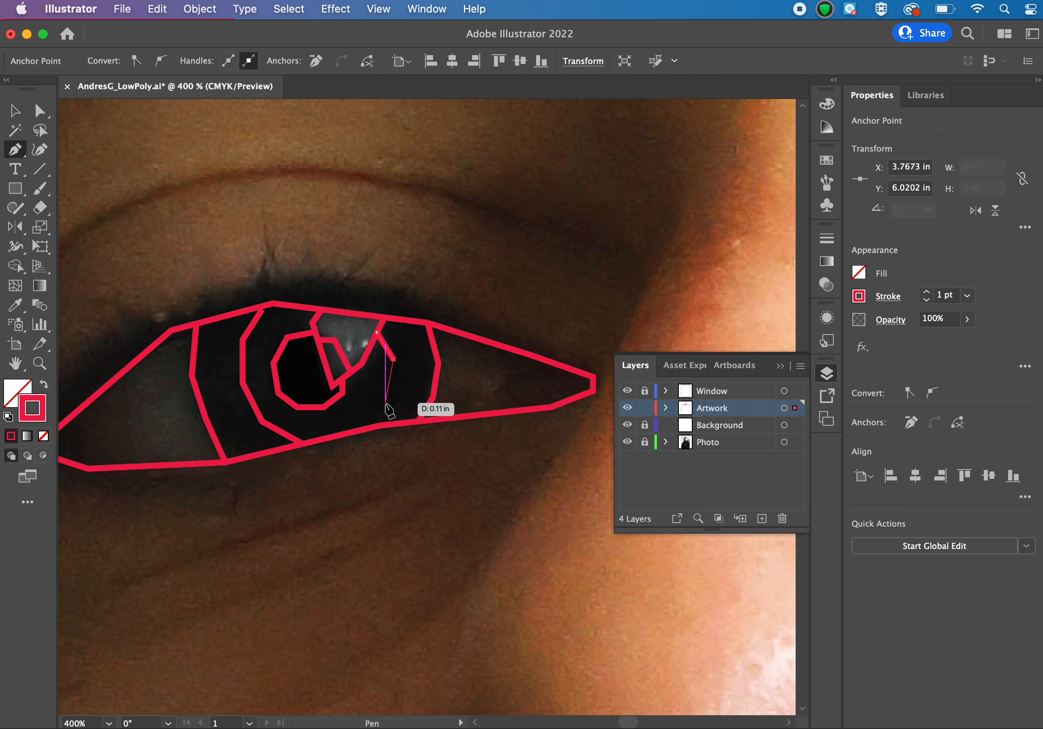
pyautogui.click(371, 428)
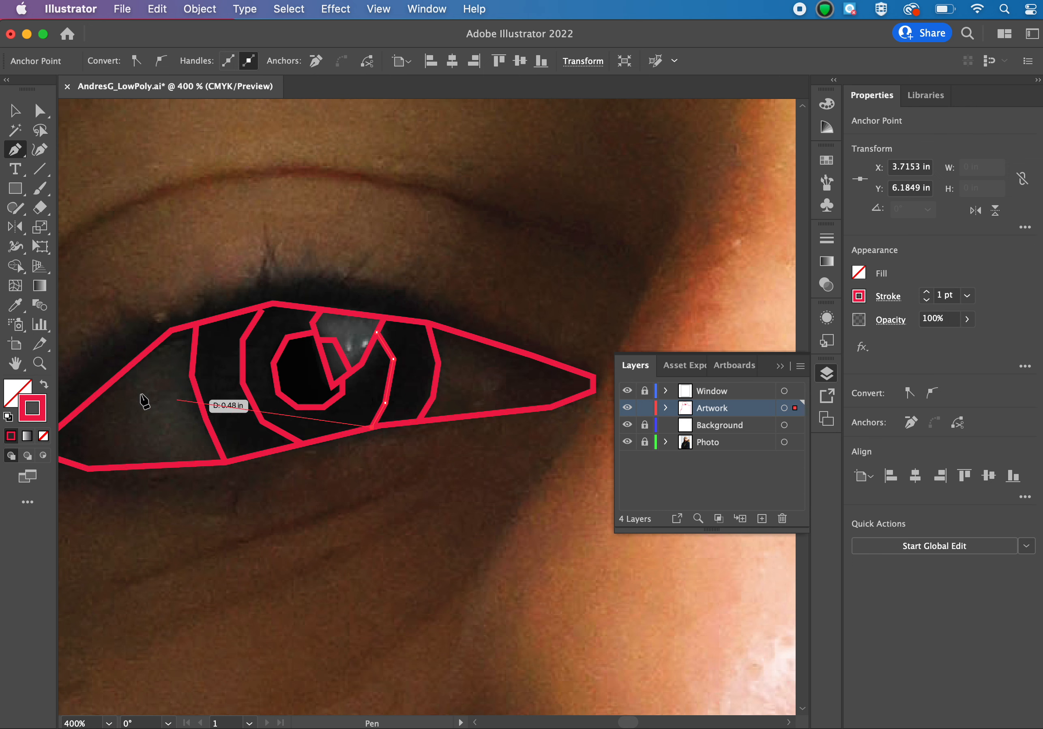
pyautogui.press('Escape')
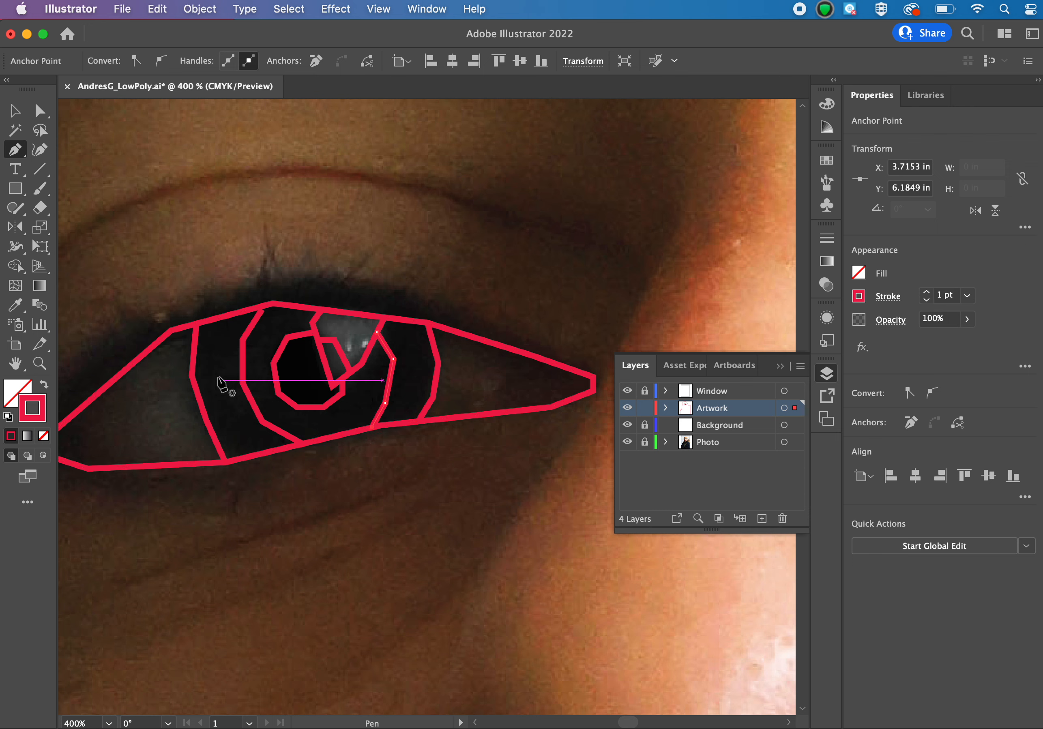
# Connect the inner ring to the iris's temple-side edge with two separate straight lines, one near each lid.
pyautogui.click(242, 340)
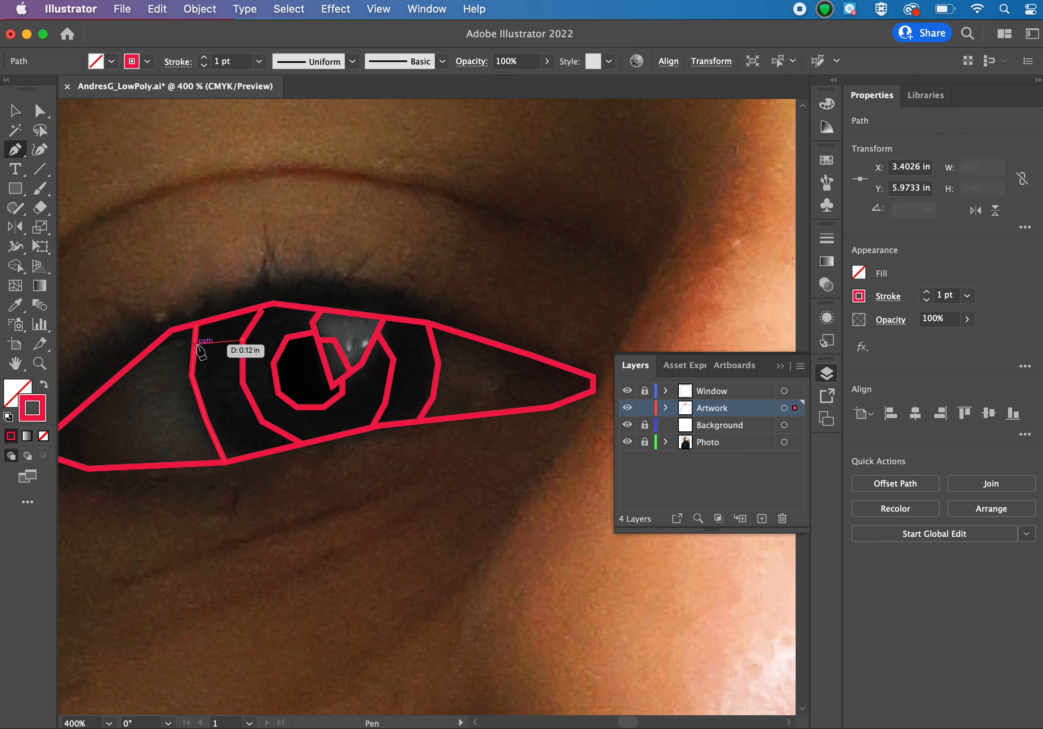
pyautogui.click(195, 341)
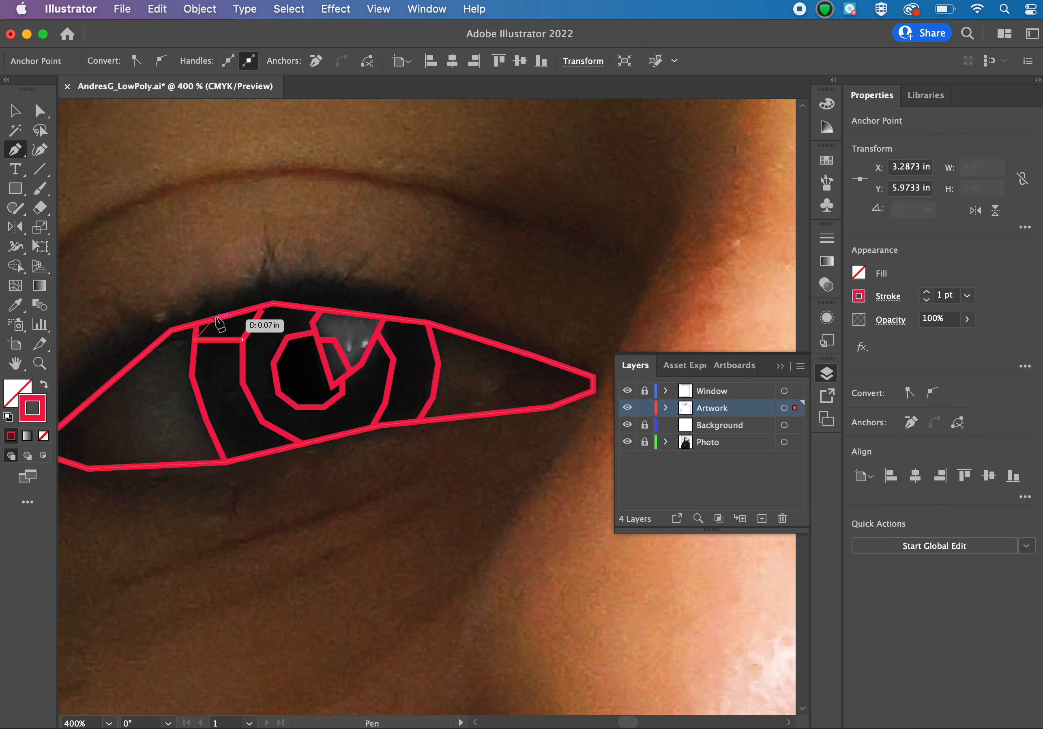
pyautogui.press('Escape')
pyautogui.click(258, 414)
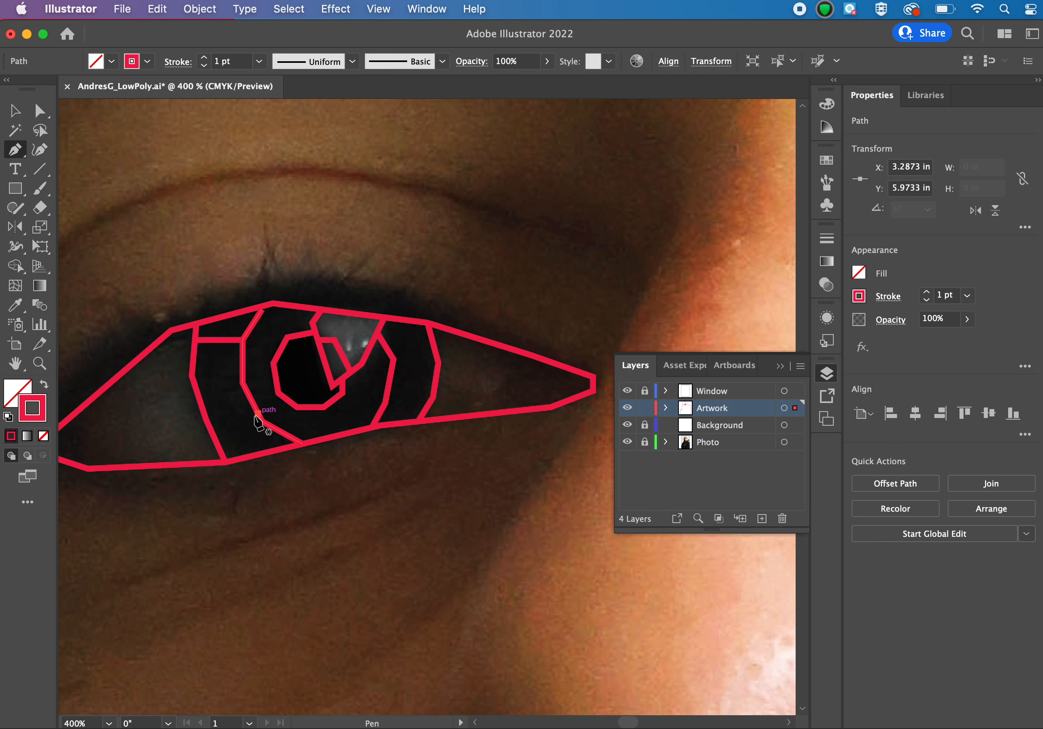
pyautogui.click(214, 439)
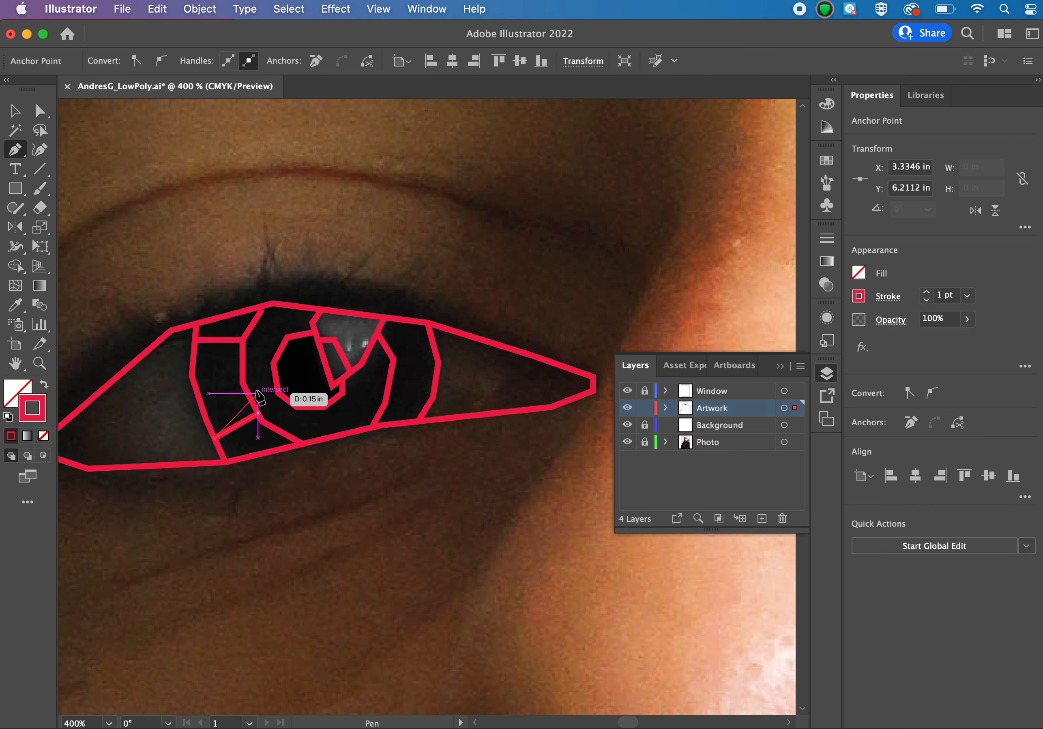
# Link the pupil to the inner ring and the lower lid line, and the ring to the iris's nose-side edge, with straight lines.
pyautogui.click(273, 364)
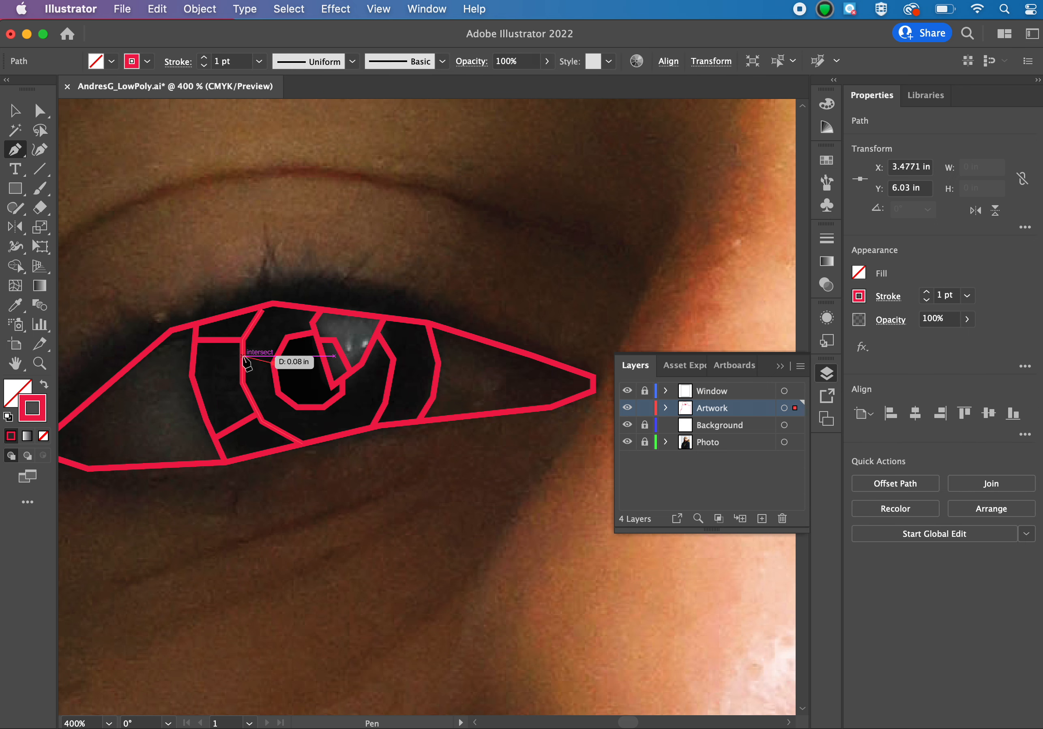
pyautogui.click(243, 355)
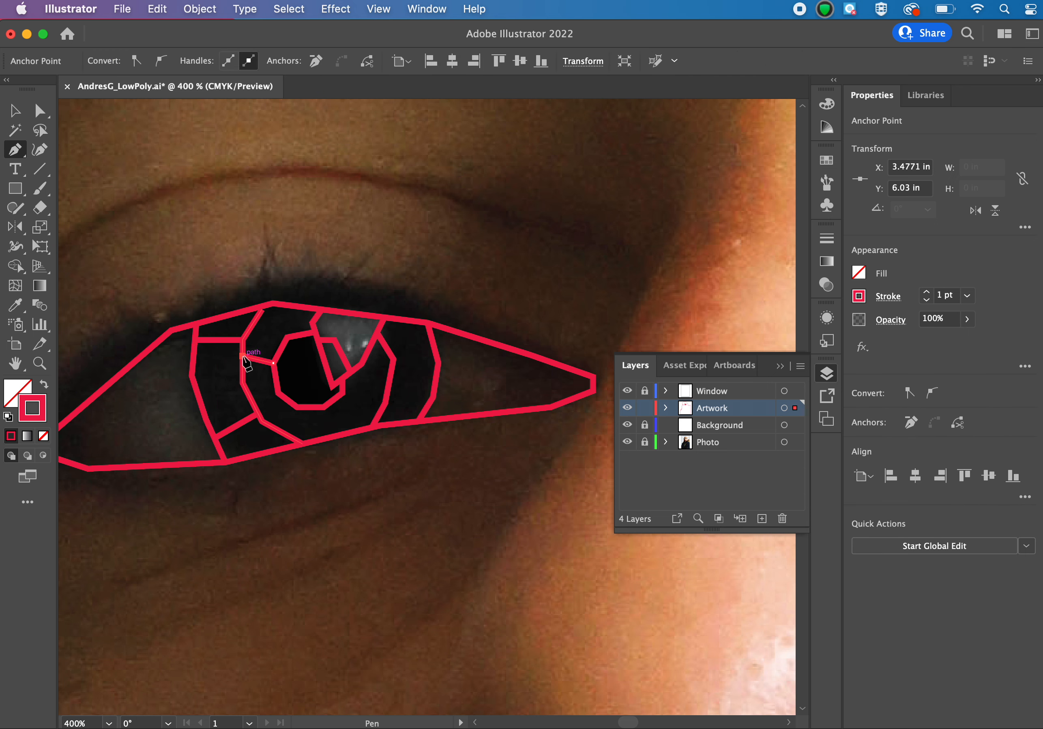
pyautogui.click(323, 407)
pyautogui.click(325, 440)
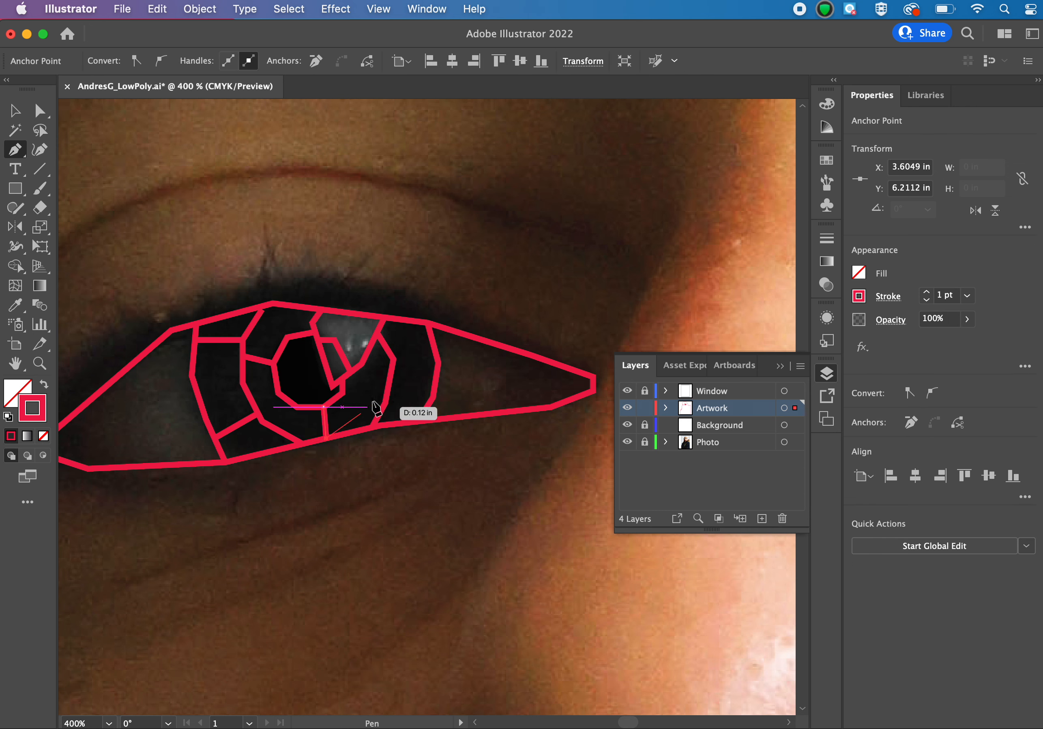
pyautogui.click(393, 359)
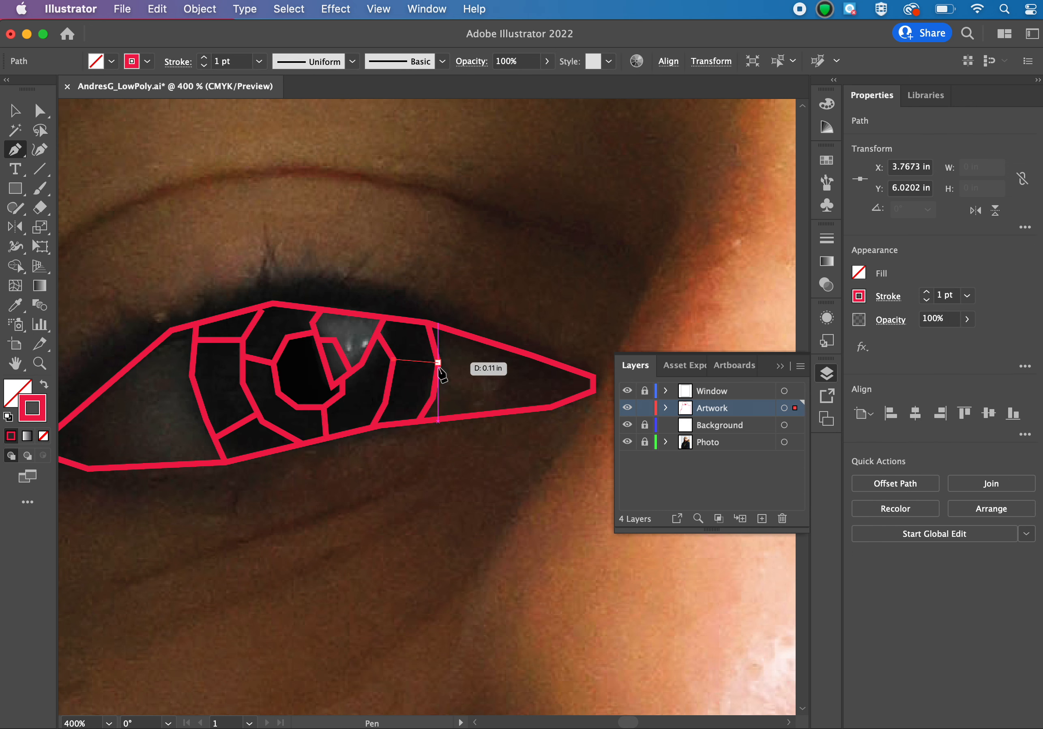
pyautogui.click(438, 363)
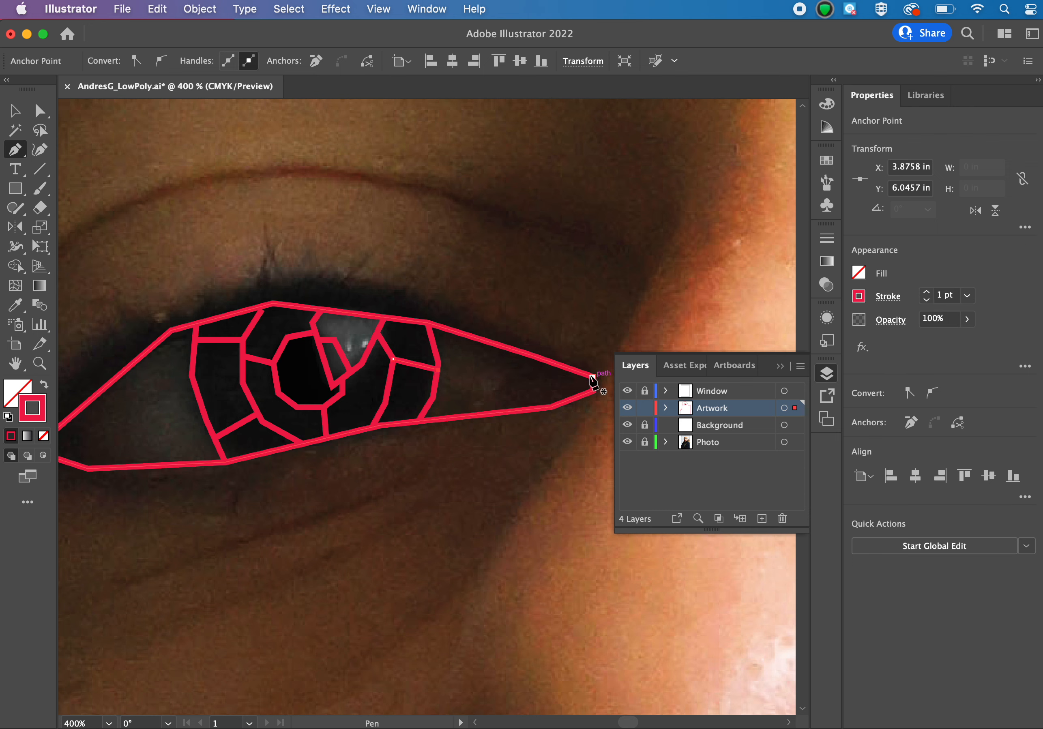
# Begin the upper lash line at the eye's inner corner with two straight segments rising above the lid line.
pyautogui.click(592, 379)
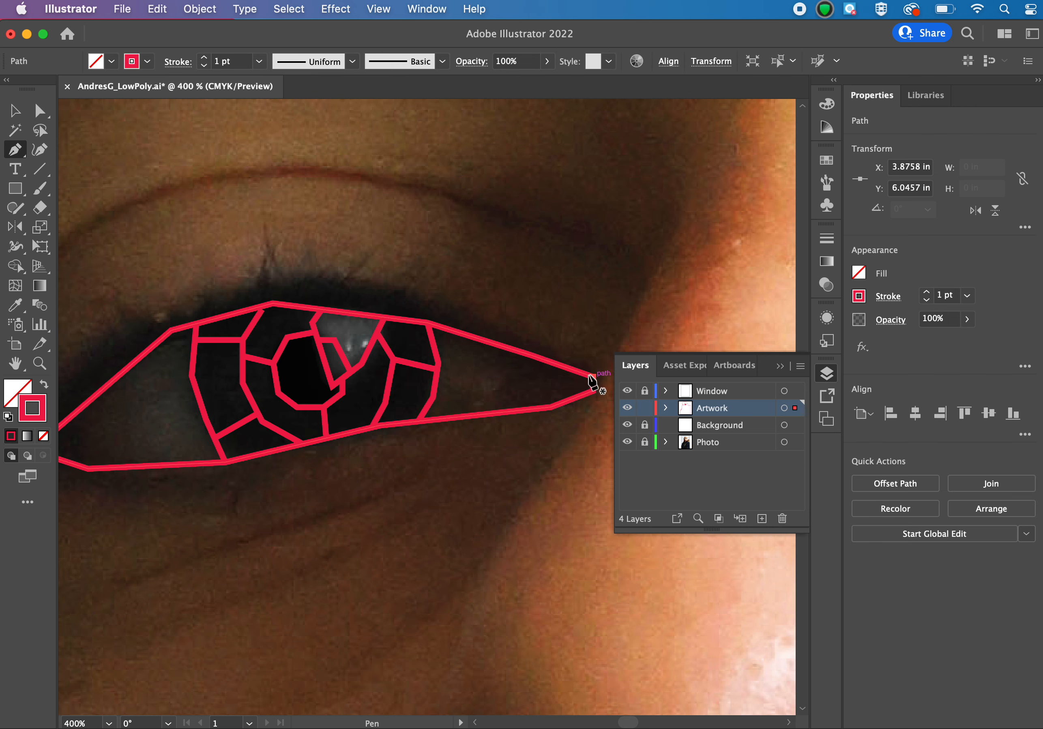
pyautogui.click(475, 318)
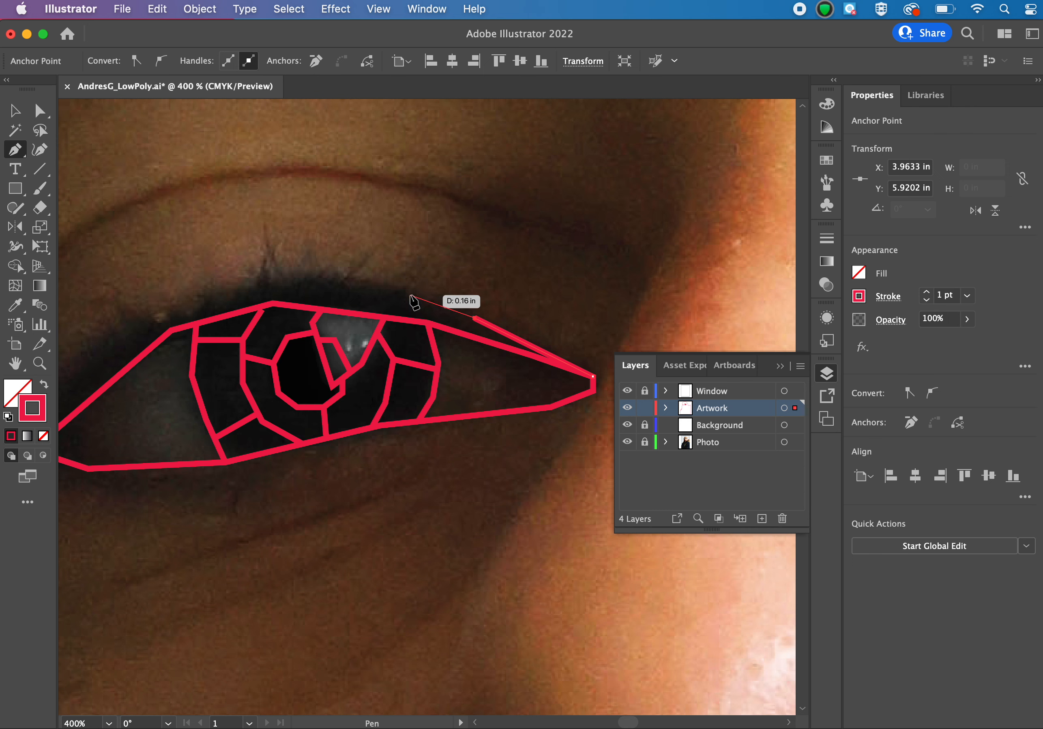
pyautogui.click(438, 300)
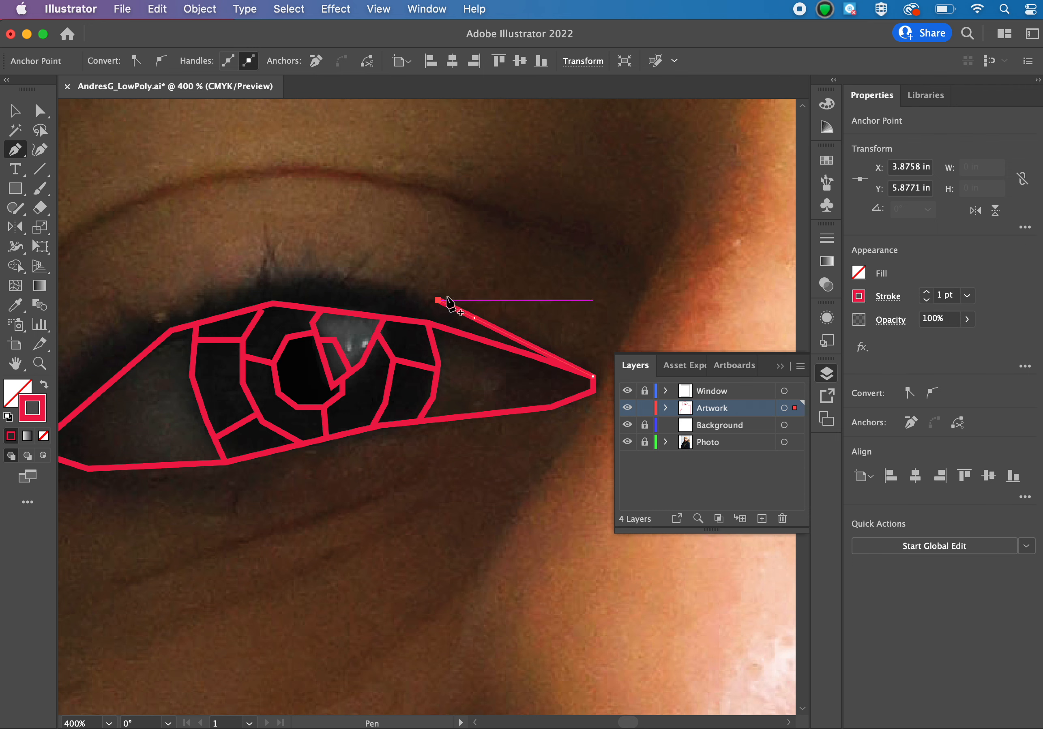
# Try to trace the upper lashes as jagged spikes continuing the lash line, and undo those segments.
pyautogui.click(484, 252)
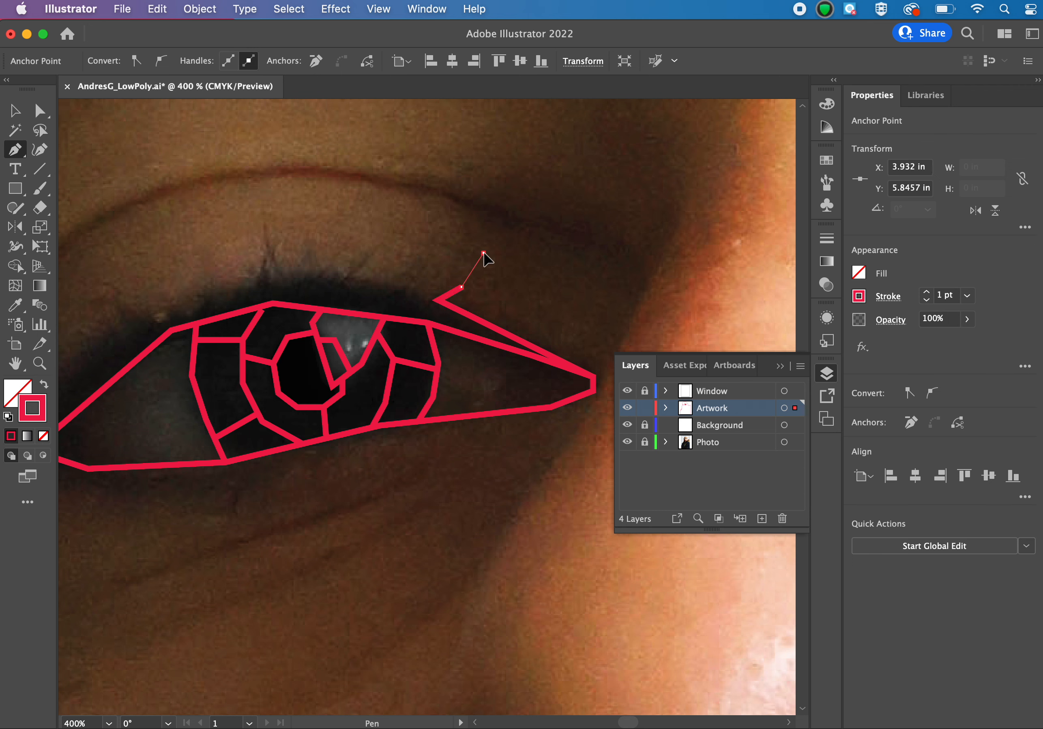
pyautogui.click(454, 275)
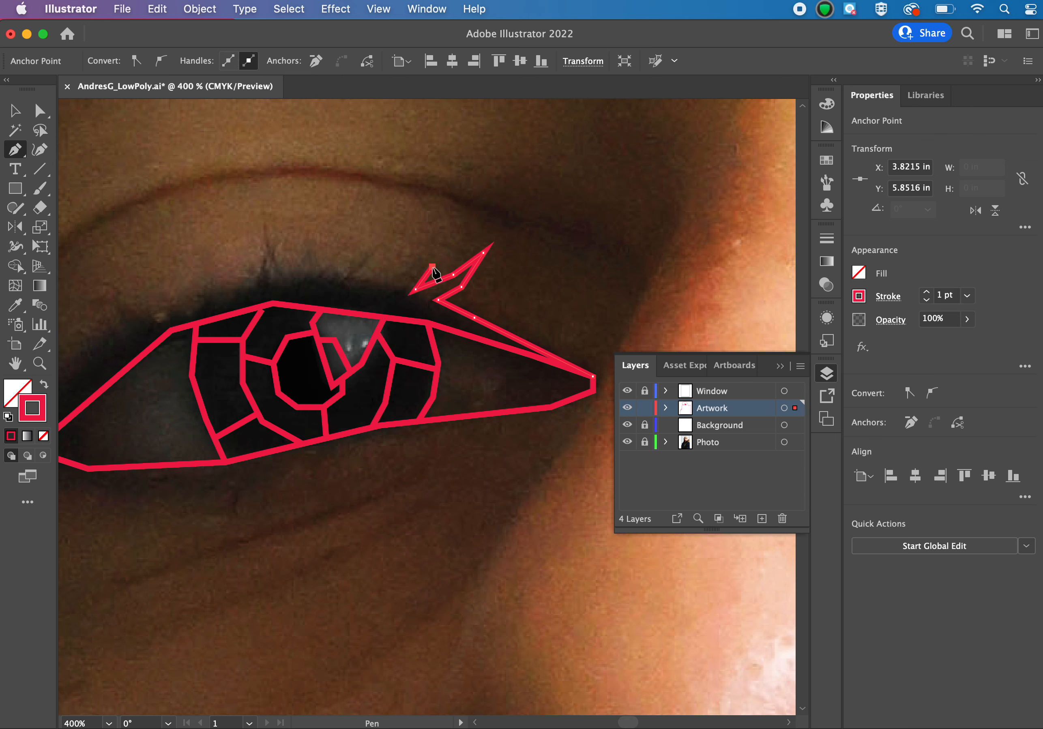
pyautogui.click(432, 267)
pyautogui.click(392, 284)
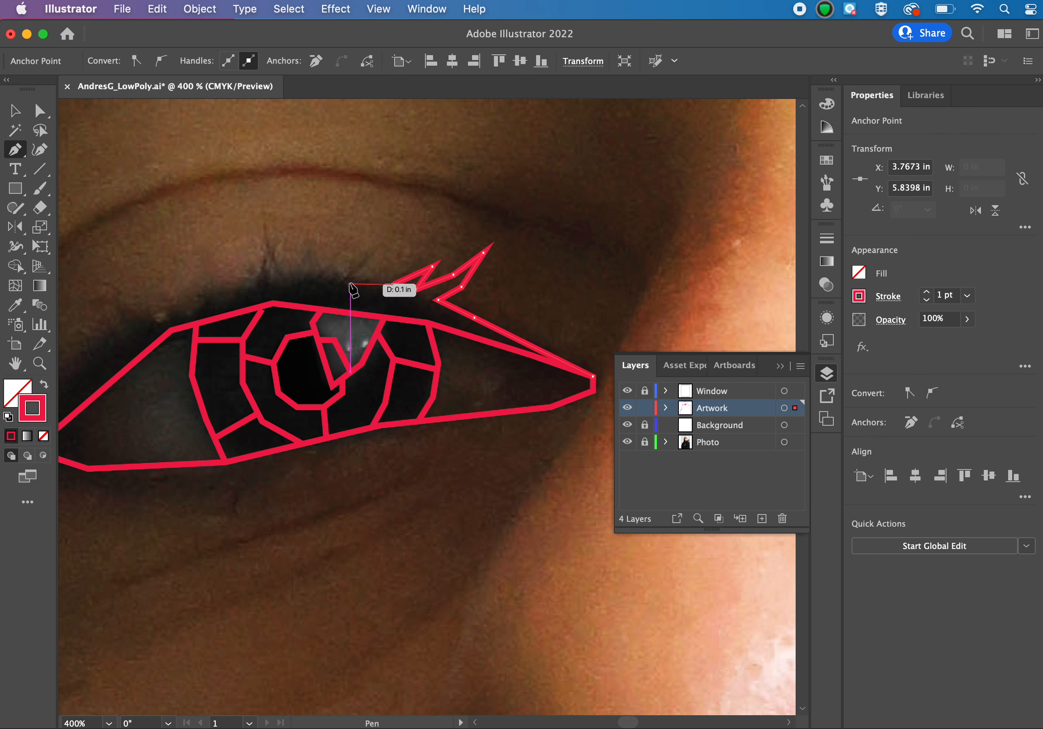
pyautogui.click(348, 282)
pyautogui.click(313, 284)
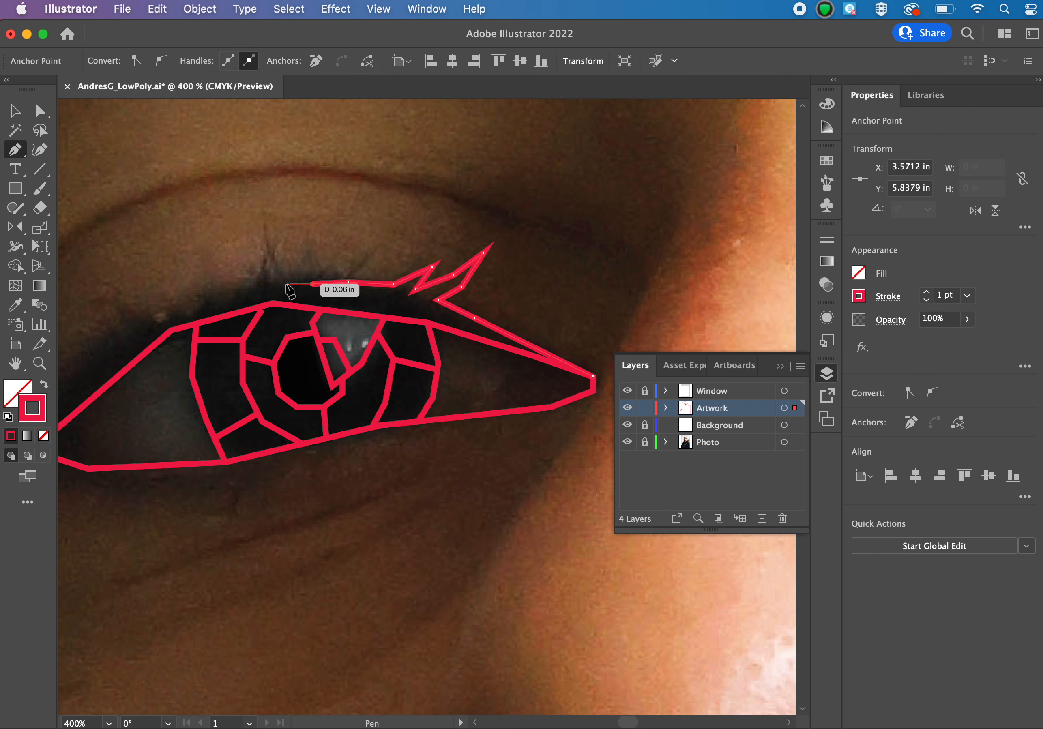
pyautogui.press('super+z')
pyautogui.press('super+z')
pyautogui.press('super+z')
pyautogui.press('super+z')
pyautogui.press('super+z')
pyautogui.press('super+z')
pyautogui.press('super+z')
pyautogui.press('super+z')
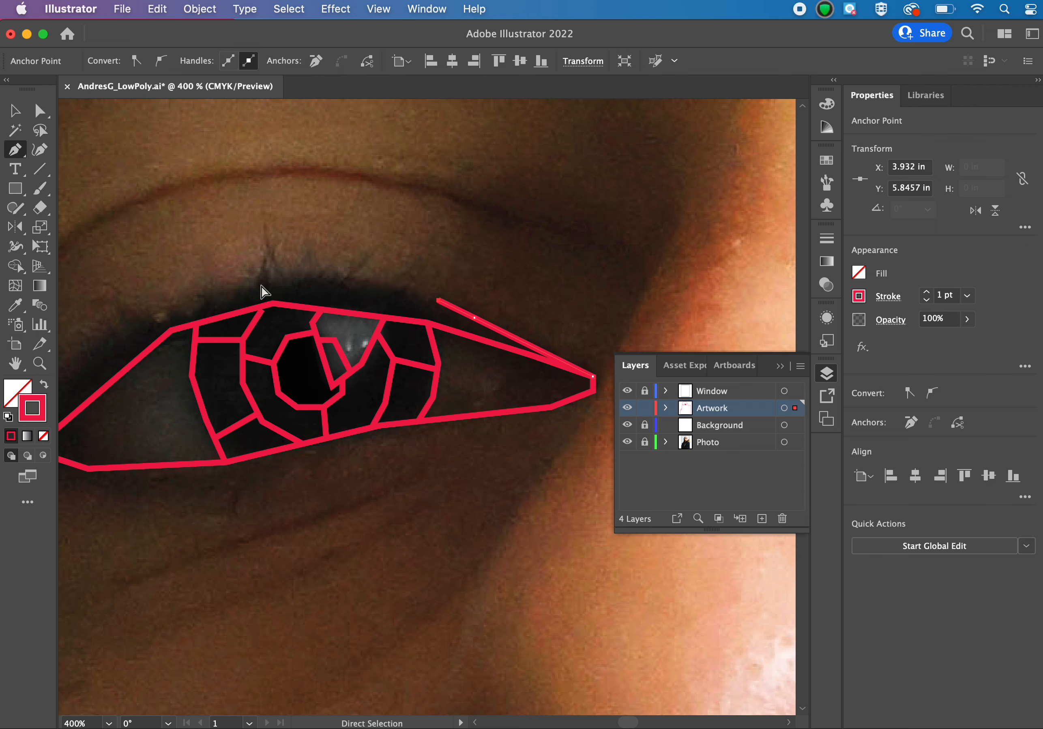
# Continue the upper lash line in straight segments over the iris toward the temple, keeping it just above the upper lid line.
pyautogui.click(384, 291)
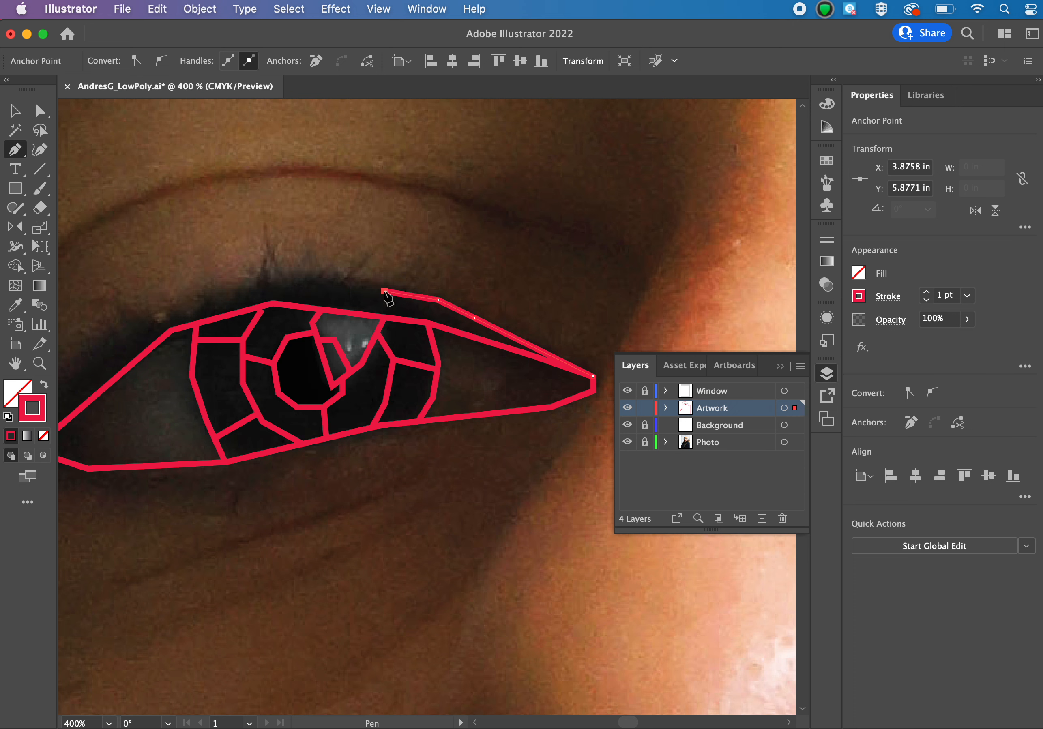
pyautogui.click(299, 283)
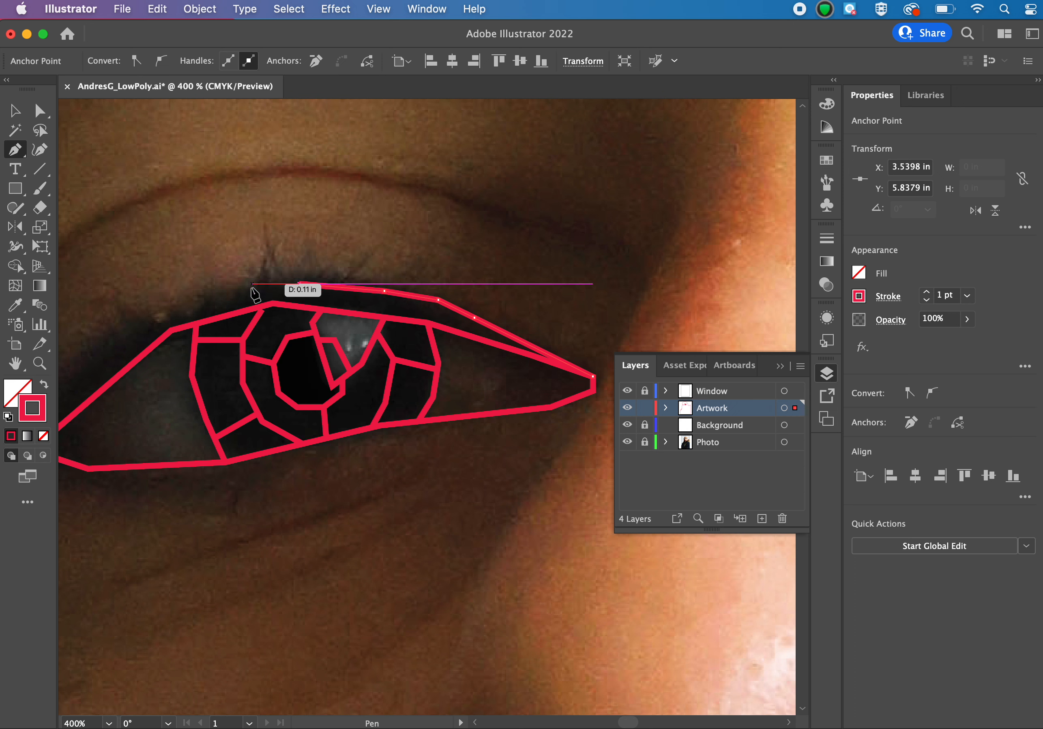
pyautogui.click(232, 297)
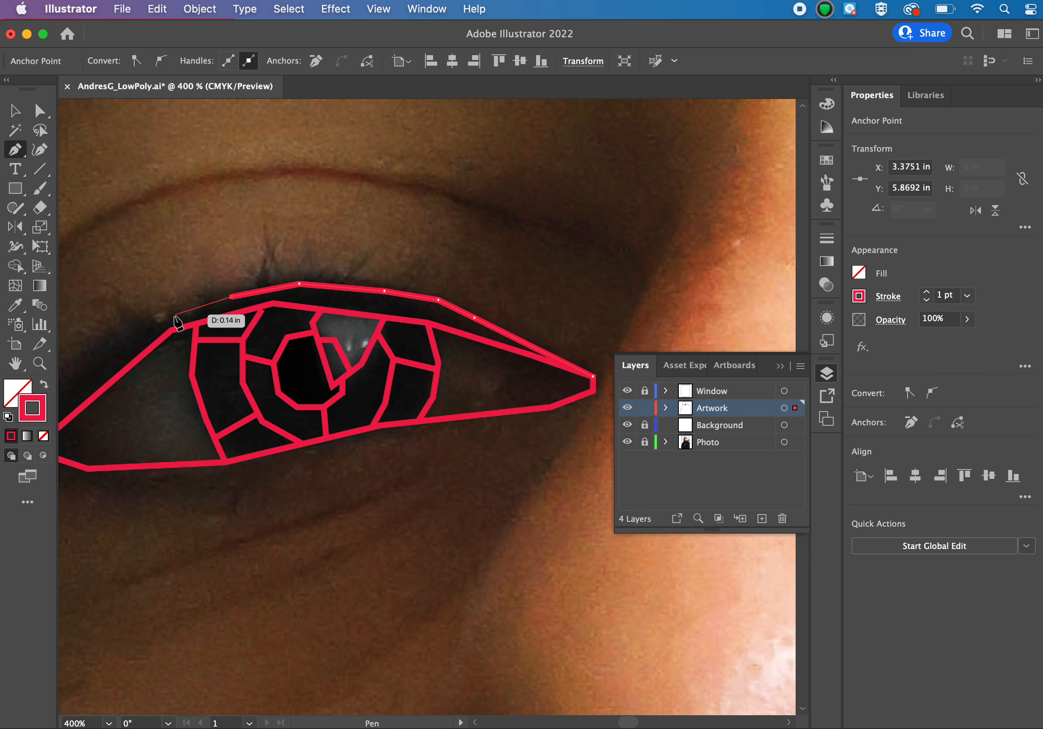
pyautogui.click(126, 317)
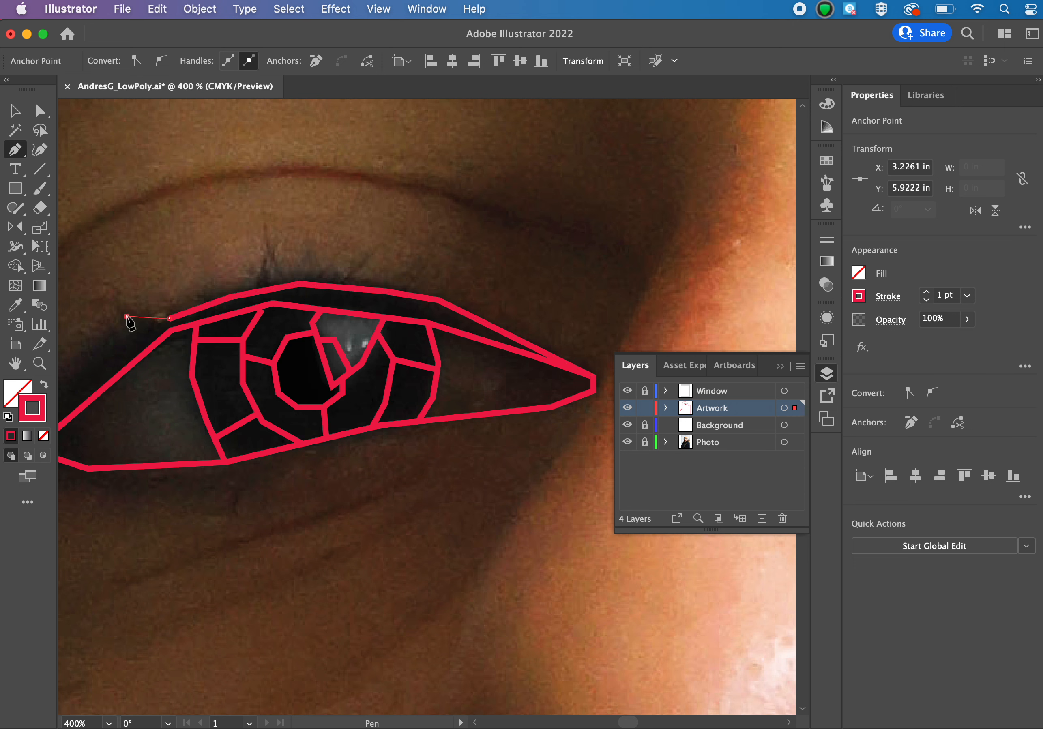
# Form a small pointed lash flick on the temple side and bring the lash line down in straight segments to the eye's outer corner.
pyautogui.click(108, 313)
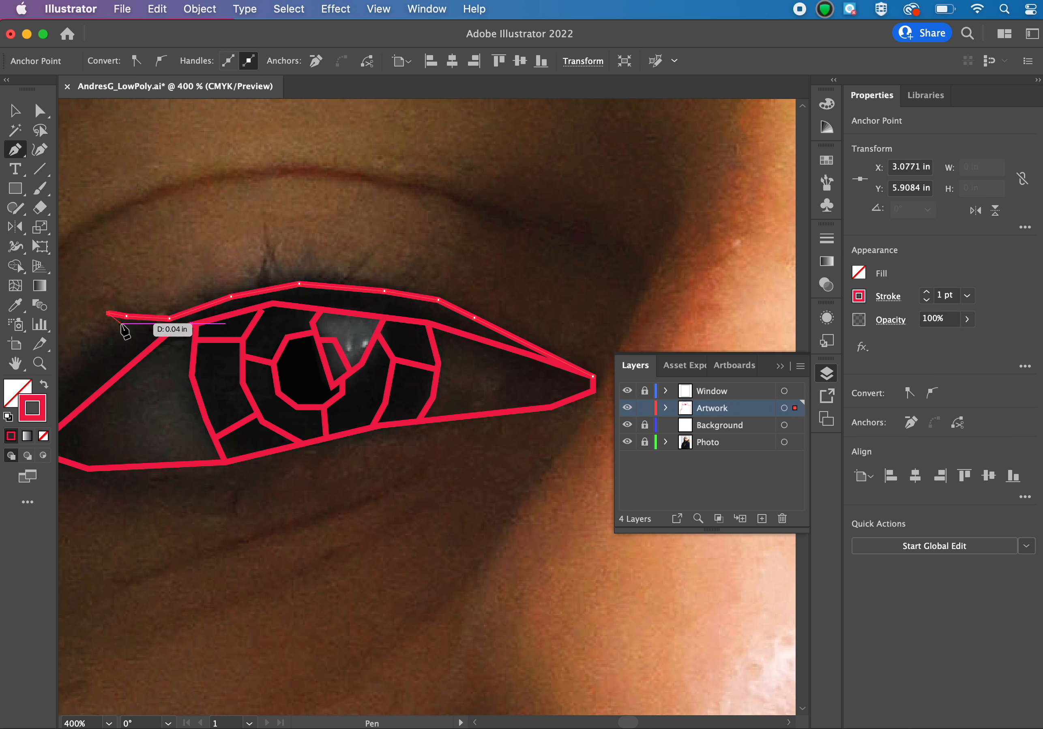
pyautogui.click(123, 323)
pyautogui.click(108, 339)
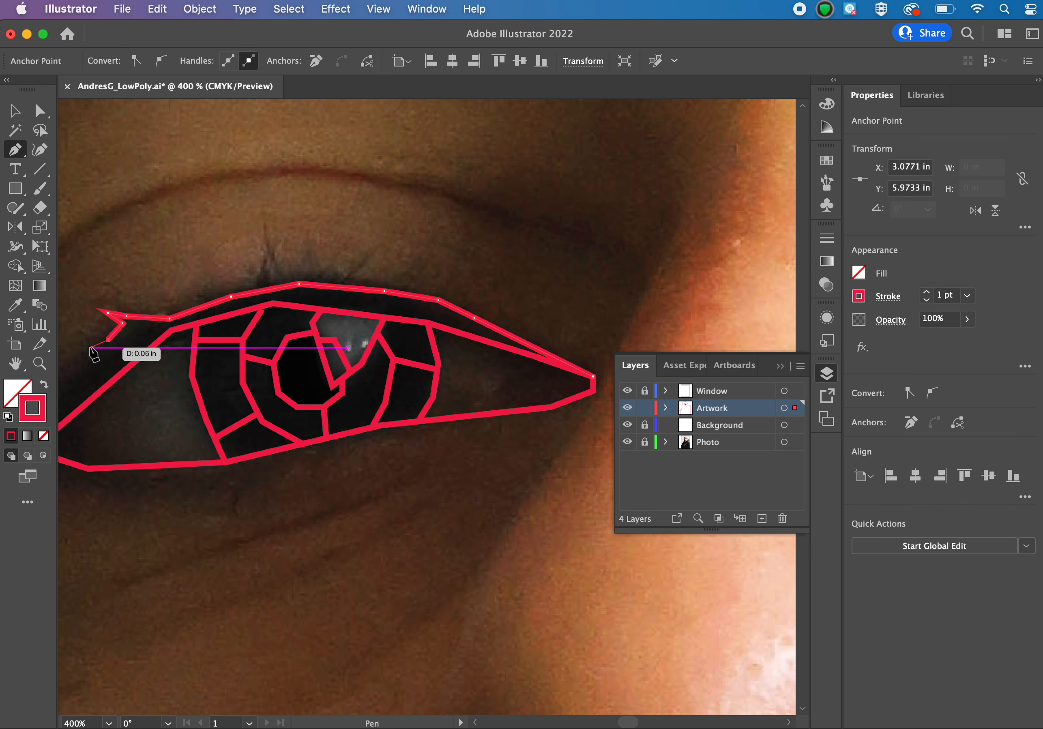
pyautogui.click(84, 356)
pyautogui.hscroll(-5, 84, 358)
pyautogui.scroll(-2, 84, 359)
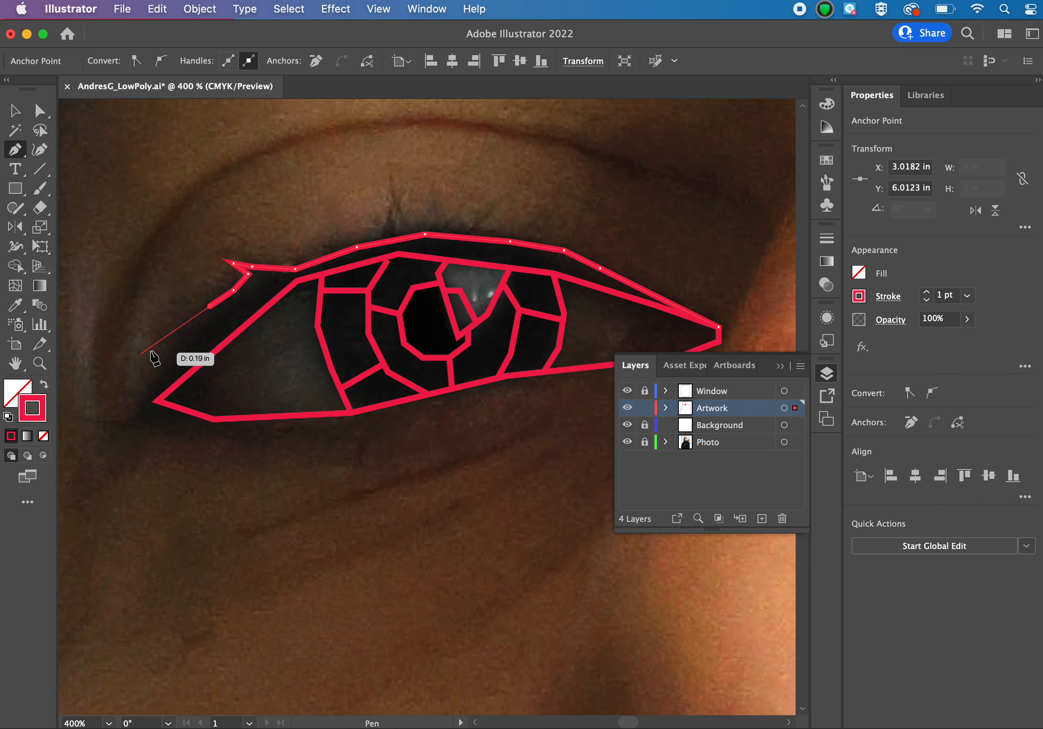
pyautogui.click(172, 364)
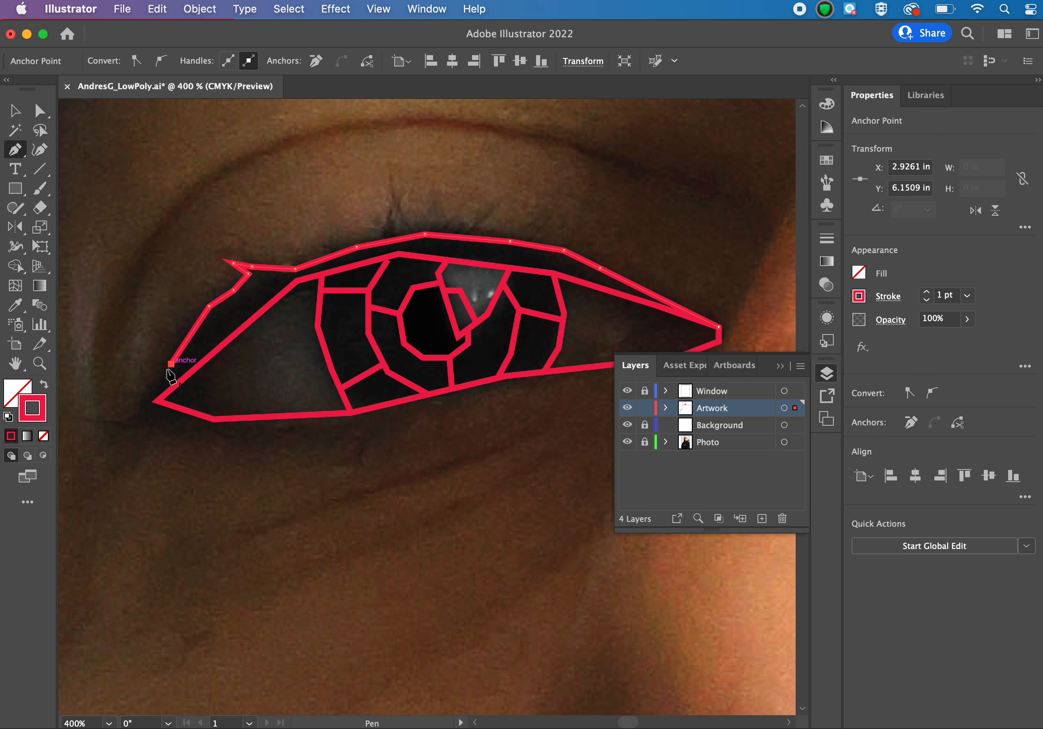
pyautogui.click(156, 400)
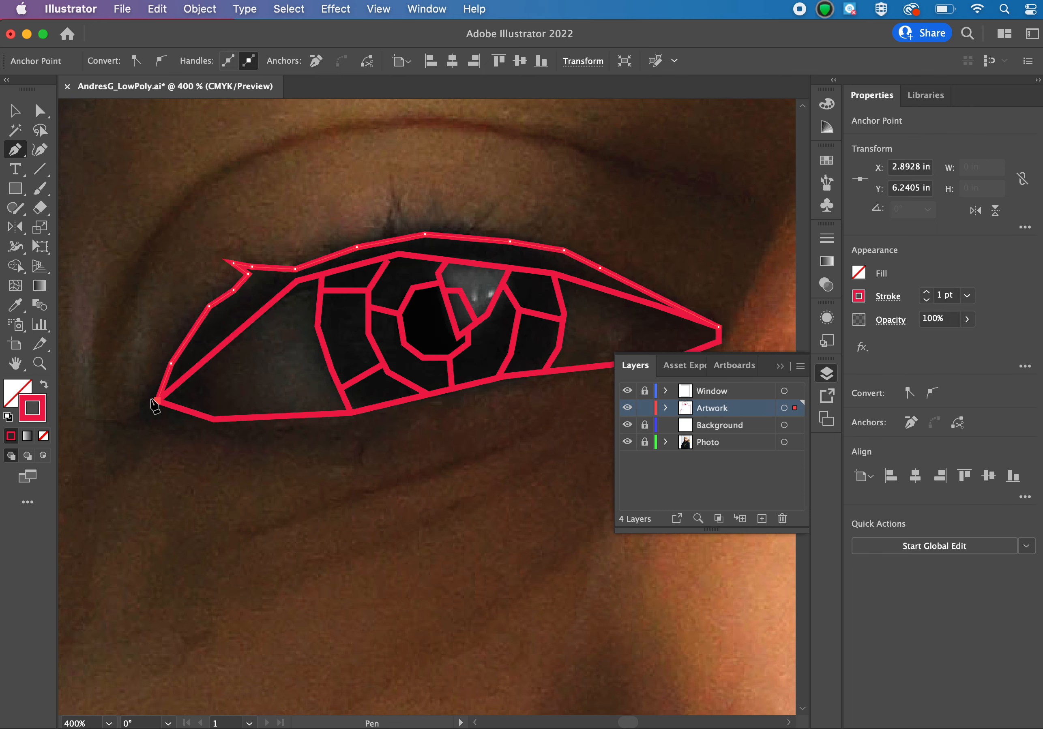
# Trace the upper eyelid crease in straight segments, from the nose side over the eye and down beside its outer corner.
pyautogui.hscroll(5, 297, 242)
pyautogui.scroll(1, 297, 242)
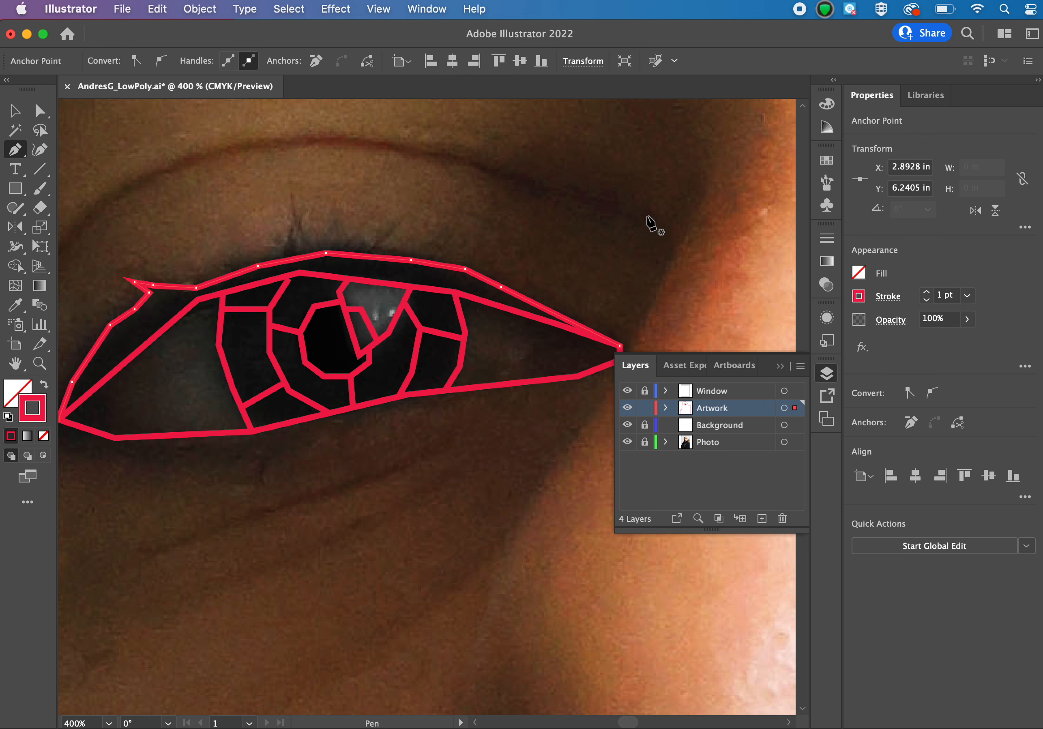
pyautogui.click(646, 216)
pyautogui.click(485, 167)
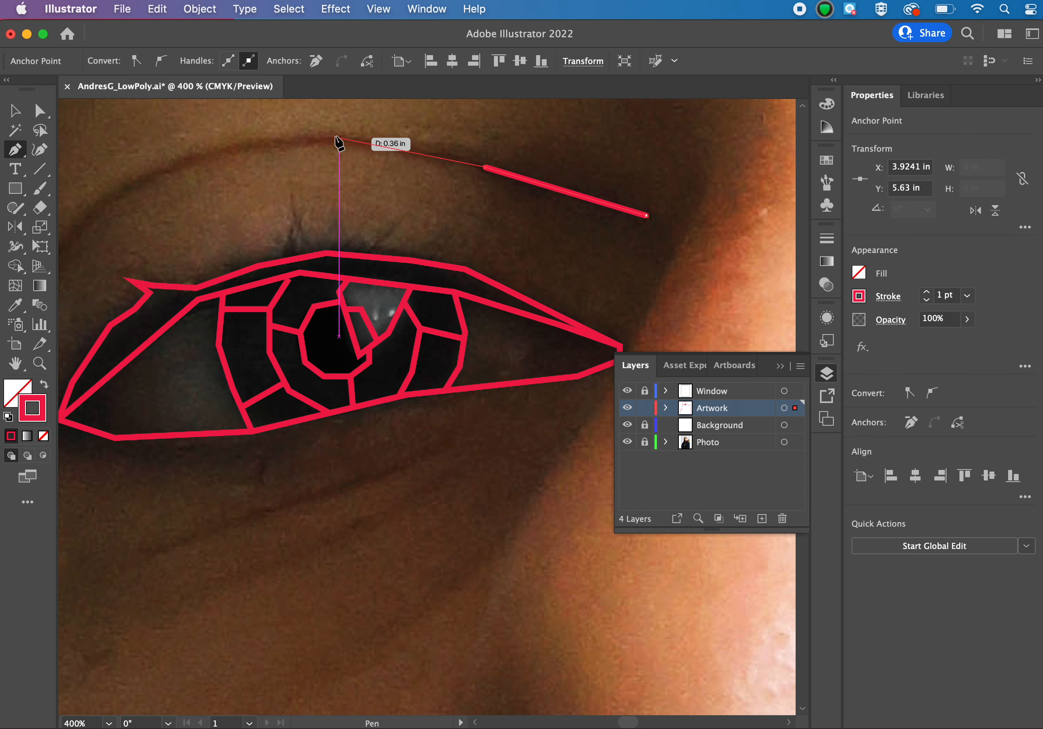
pyautogui.click(309, 139)
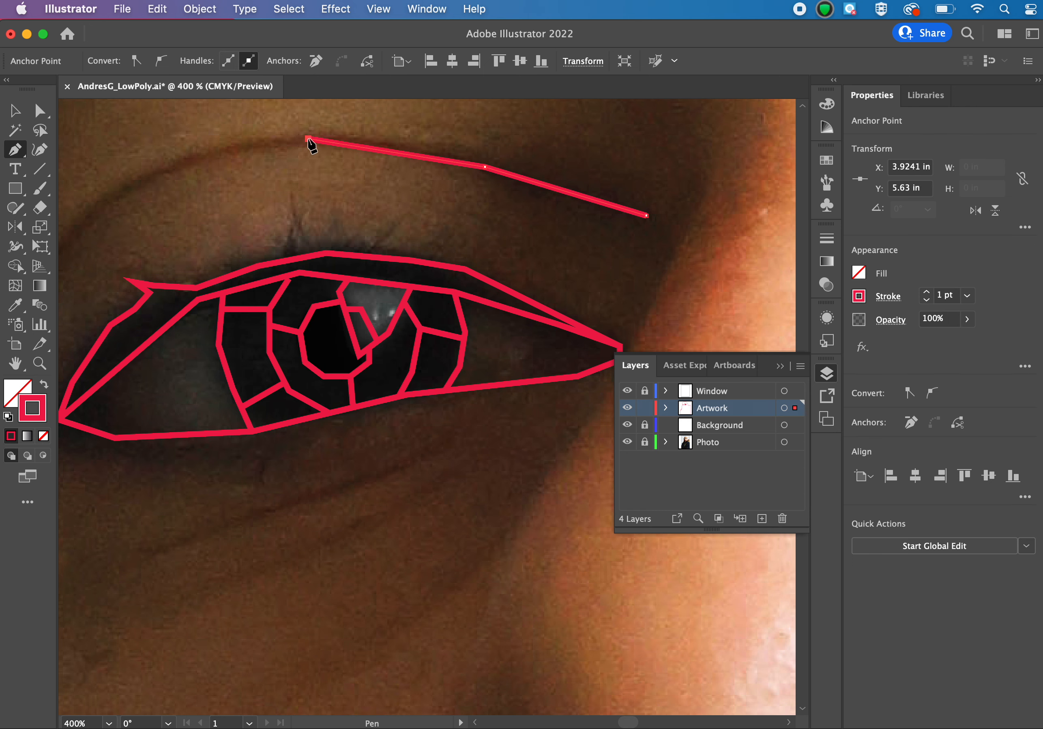
pyautogui.click(205, 152)
pyautogui.hscroll(-5, 205, 153)
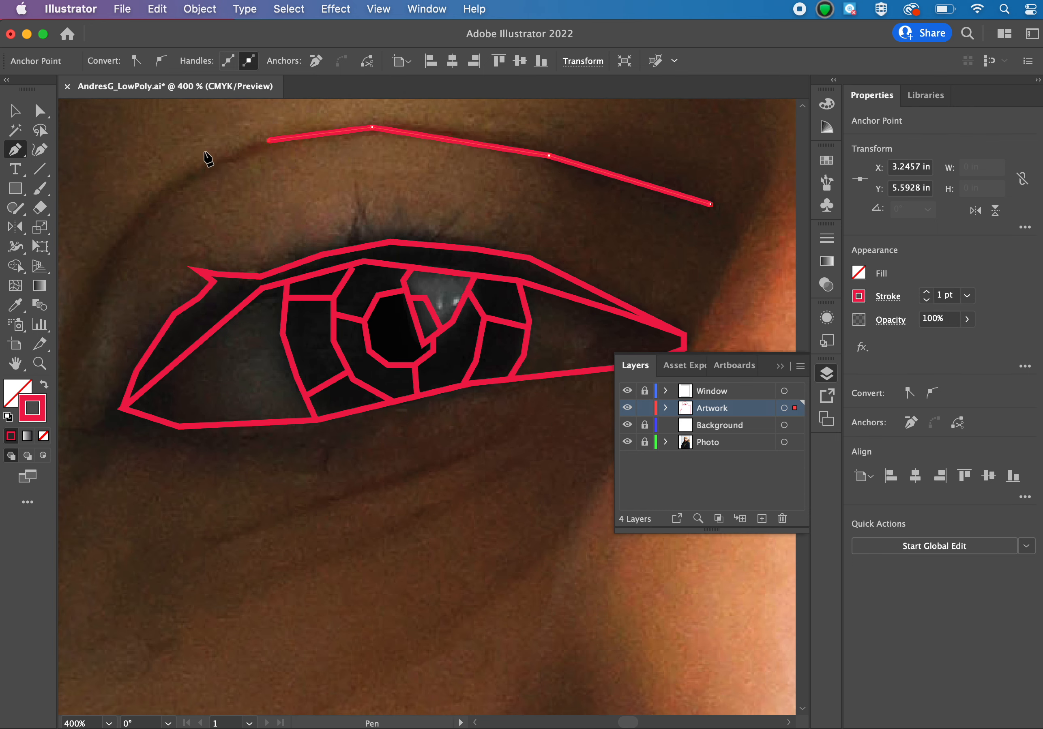
pyautogui.click(169, 185)
pyautogui.click(116, 247)
pyautogui.hscroll(-5, 118, 249)
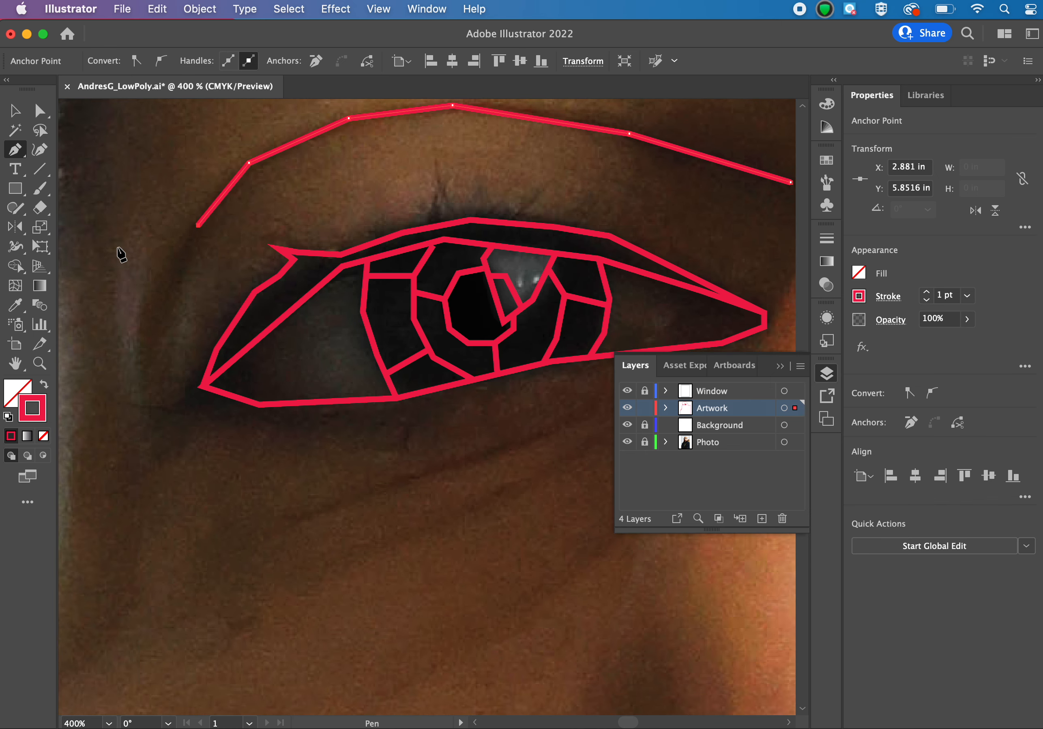
pyautogui.click(160, 321)
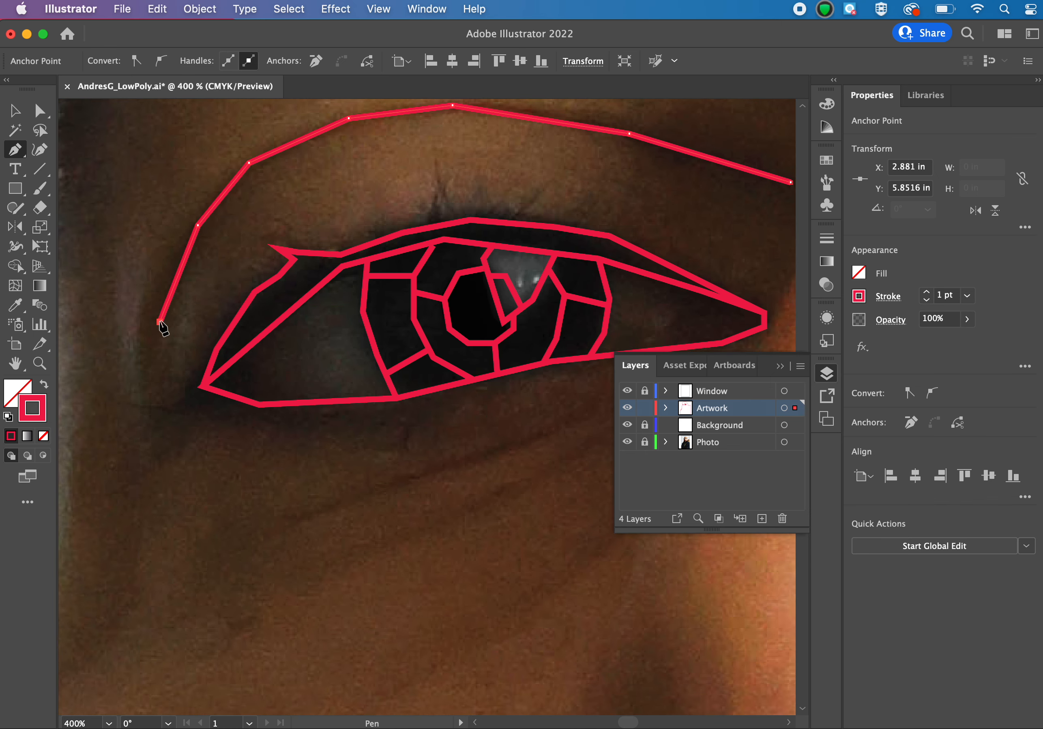
pyautogui.click(156, 362)
# Trace the upper under-eye crease as an open path of three straight segments running from below the iris toward the cheek.
pyautogui.hscroll(5, 158, 364)
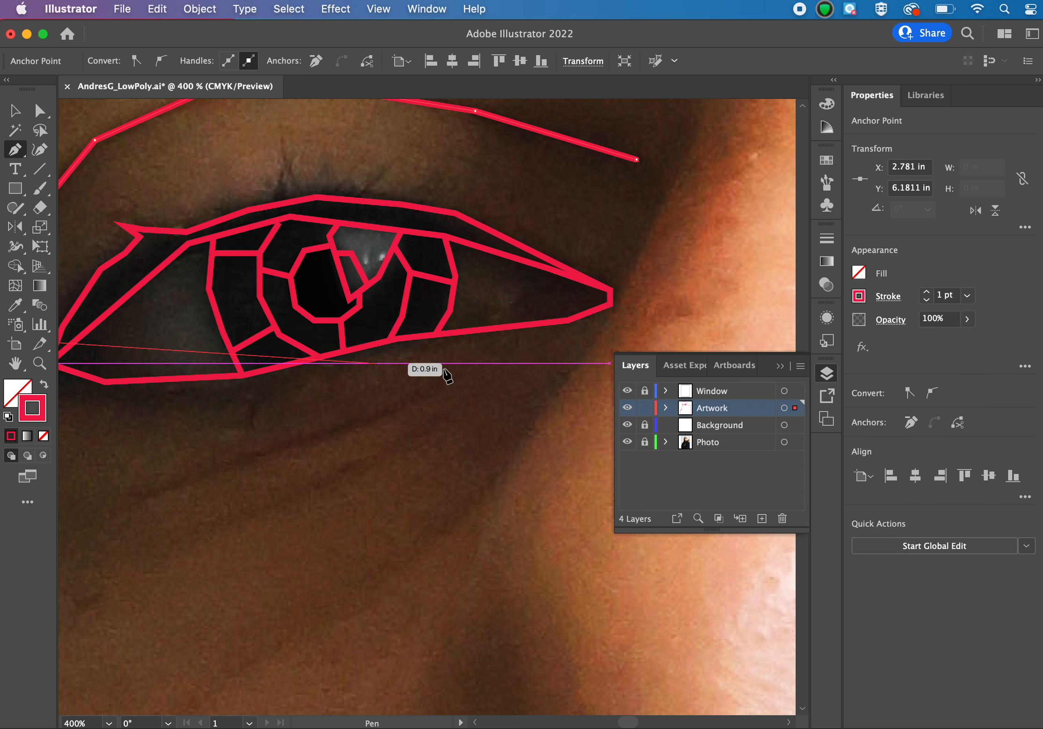
pyautogui.click(469, 357)
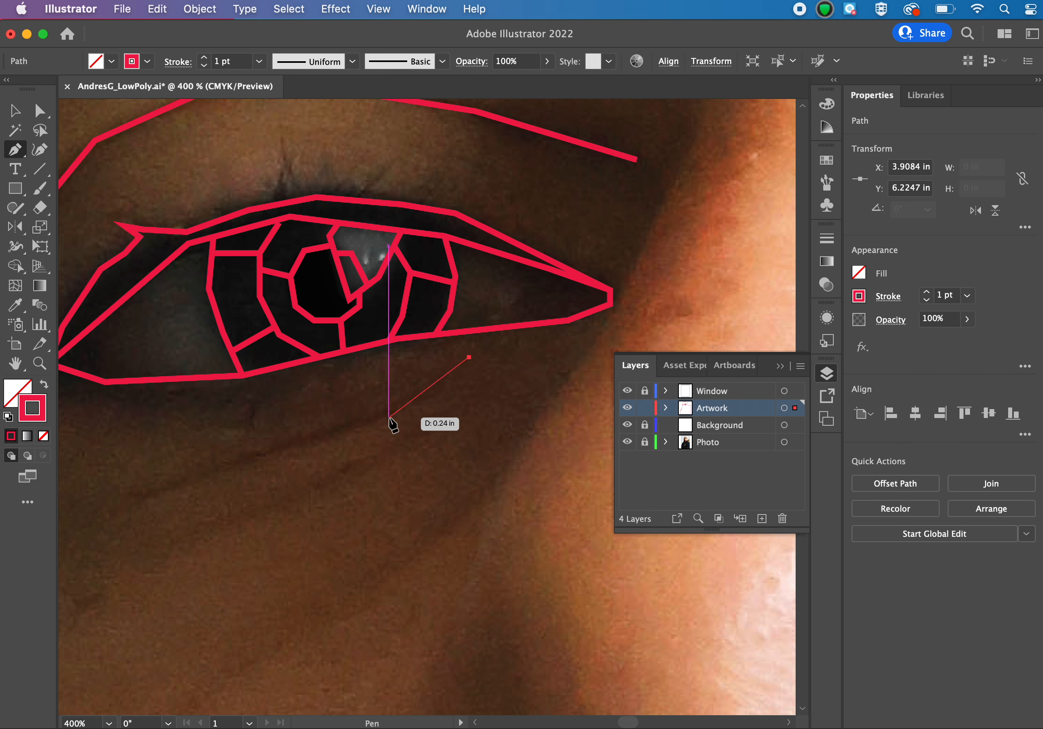
pyautogui.click(388, 417)
pyautogui.click(225, 466)
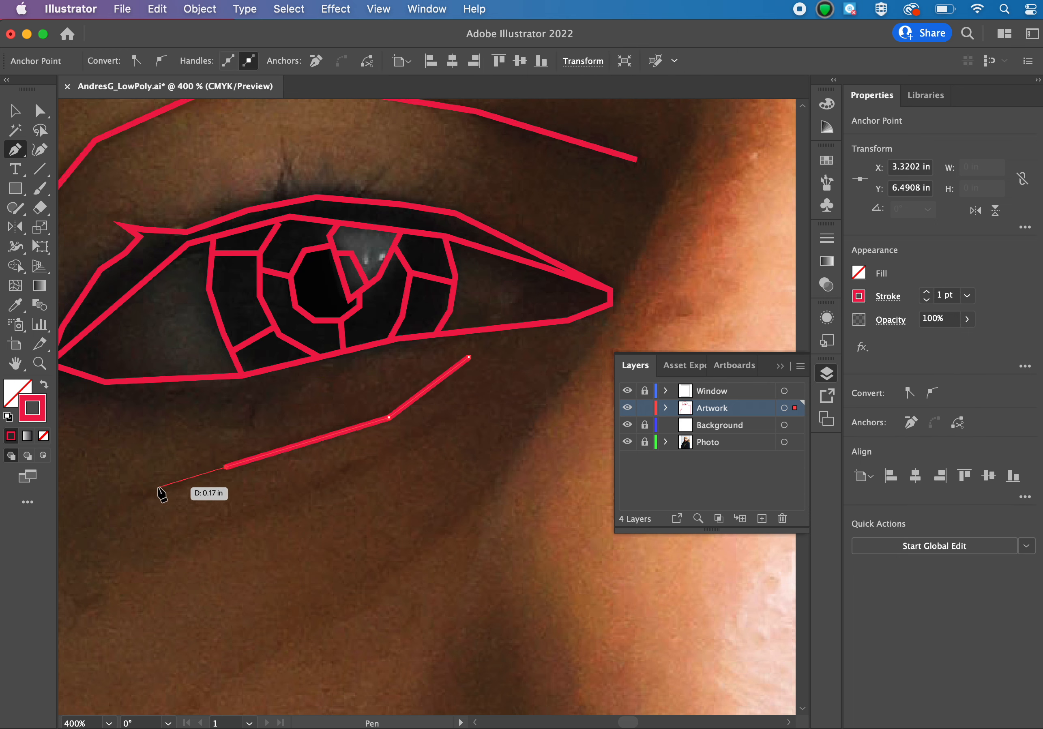
pyautogui.click(159, 487)
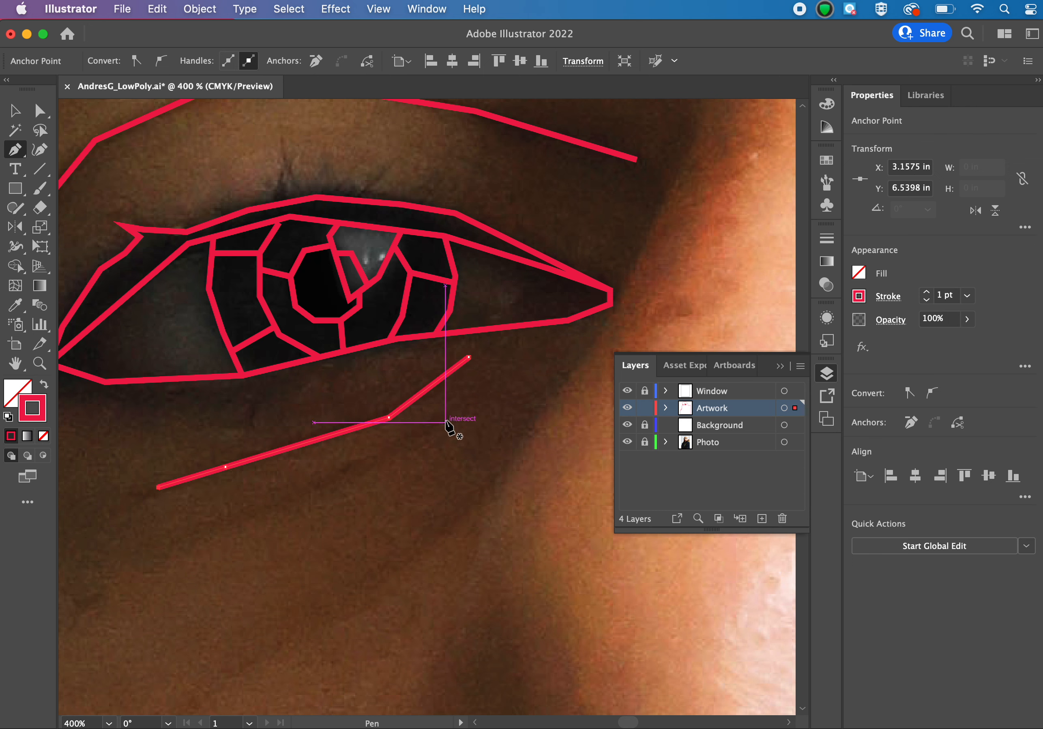
pyautogui.press('Escape')
# Trace a second under-eye crease below the first one as an open path of two straight segments.
pyautogui.click(450, 418)
pyautogui.click(329, 477)
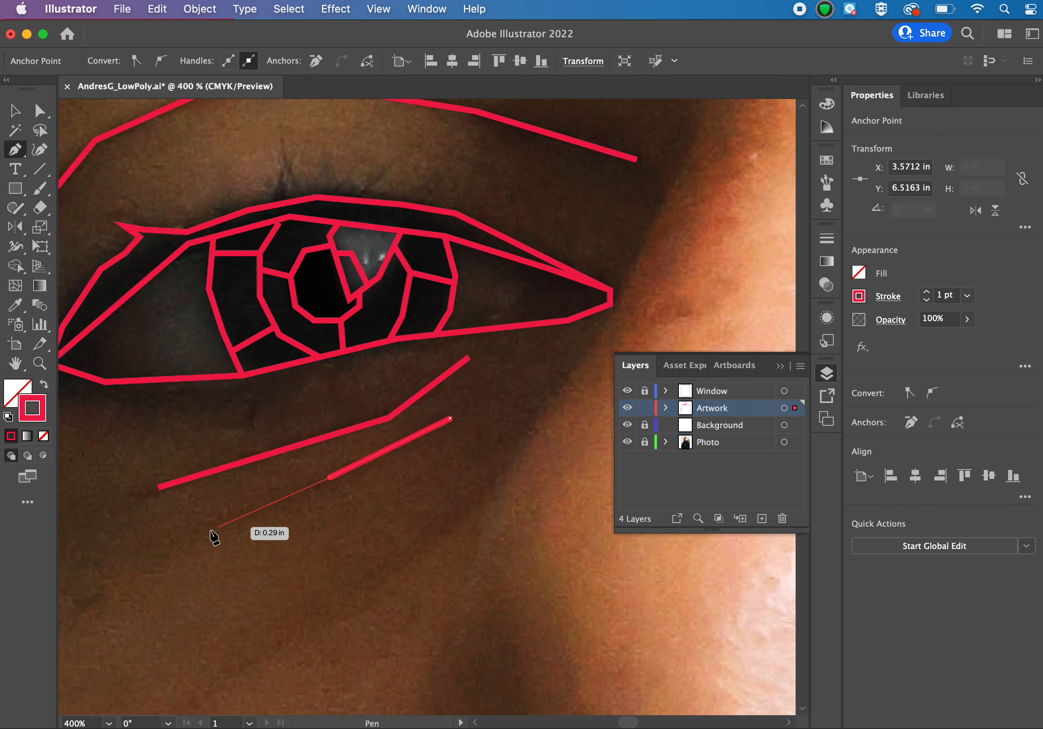
pyautogui.click(173, 537)
pyautogui.press('Escape')
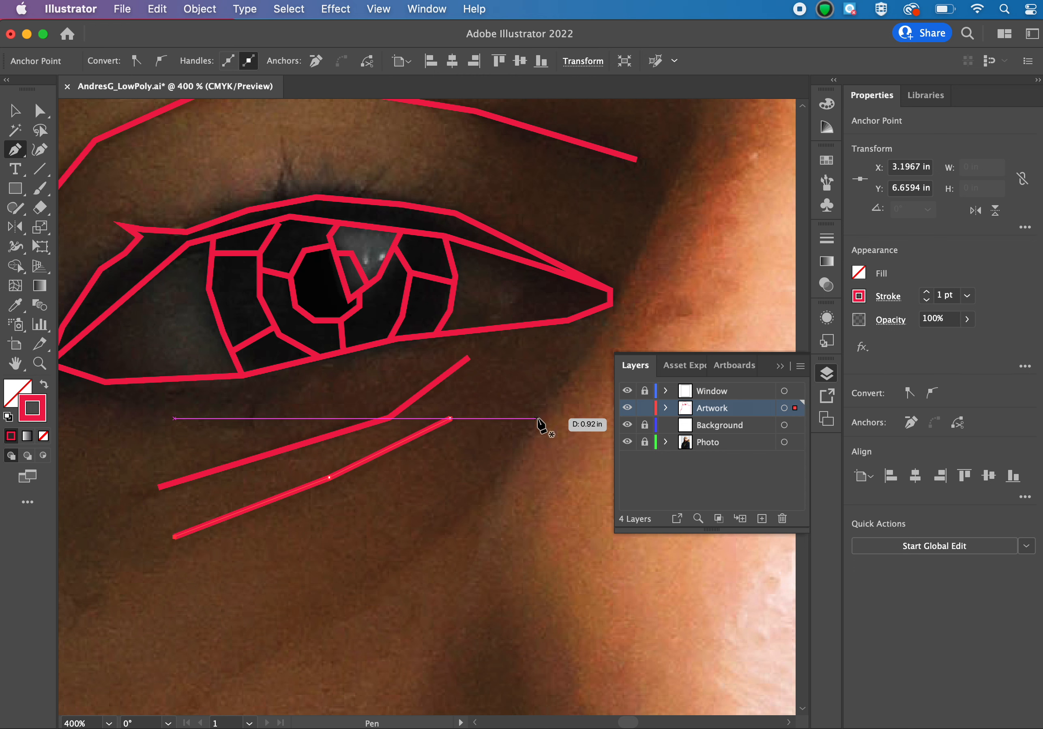
# Draw the shadow edge beside the nose as three straight segments from the eye's inner corner down toward the cheek.
pyautogui.click(610, 304)
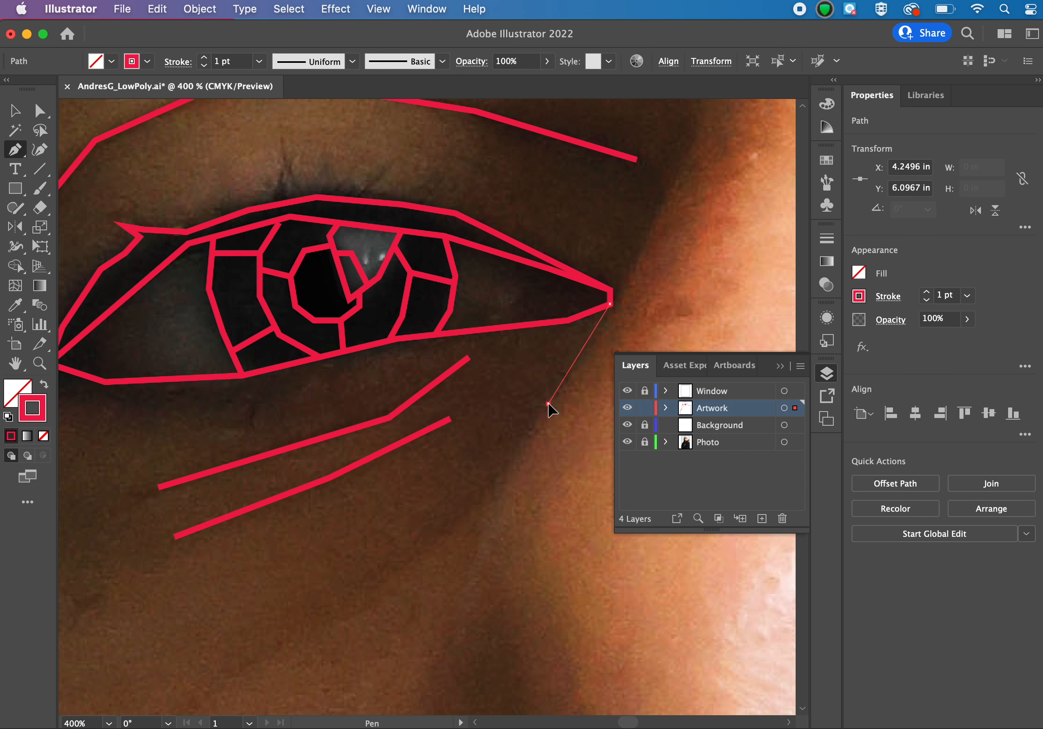
pyautogui.click(548, 403)
pyautogui.click(450, 526)
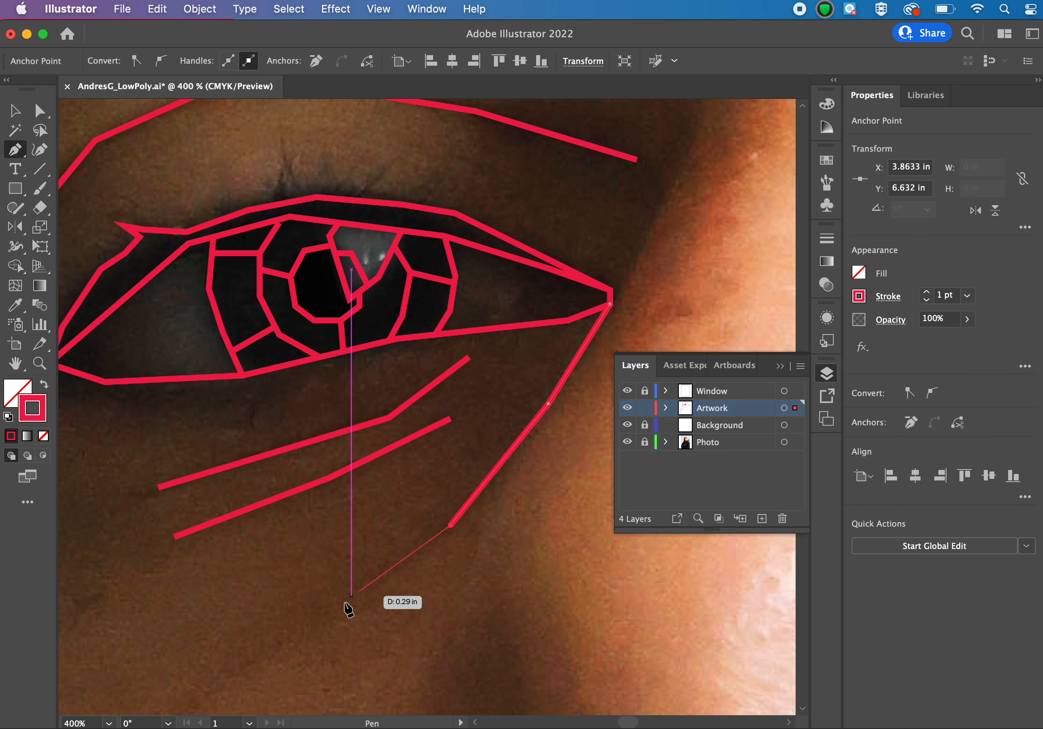
pyautogui.click(313, 629)
# Trace the eyebrow's lower edge in straight segments, from the face outline on the temple side to the brow's nose-side end.
pyautogui.scroll(3, 311, 629)
pyautogui.scroll(10, 315, 635)
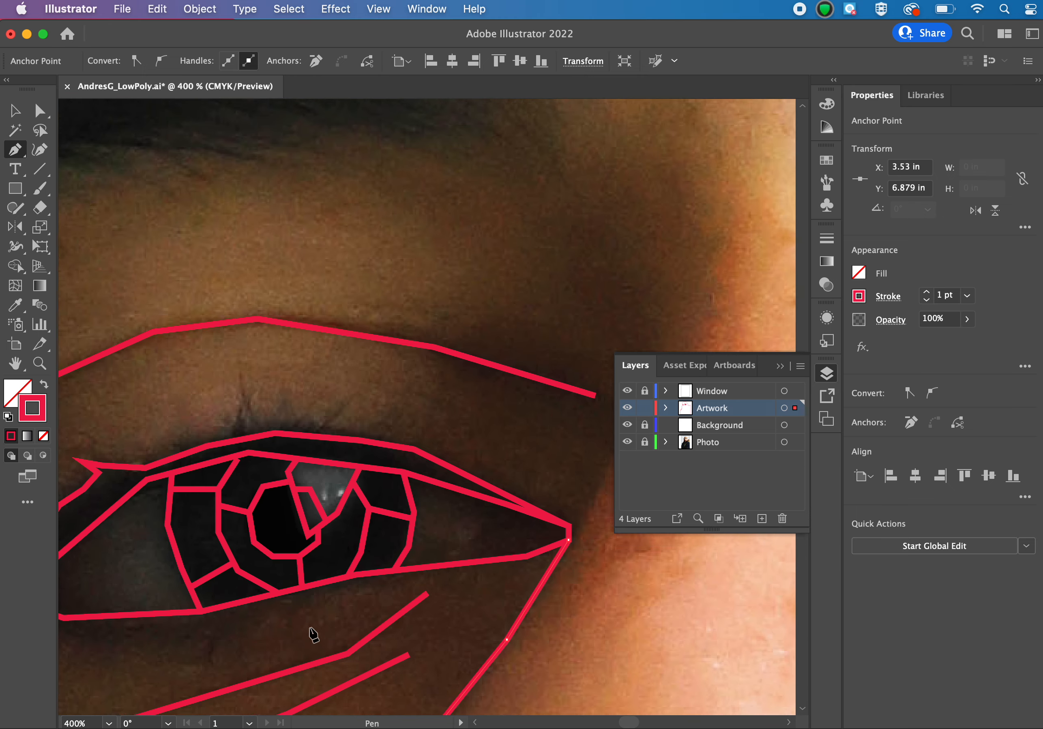
pyautogui.press('super+minus')
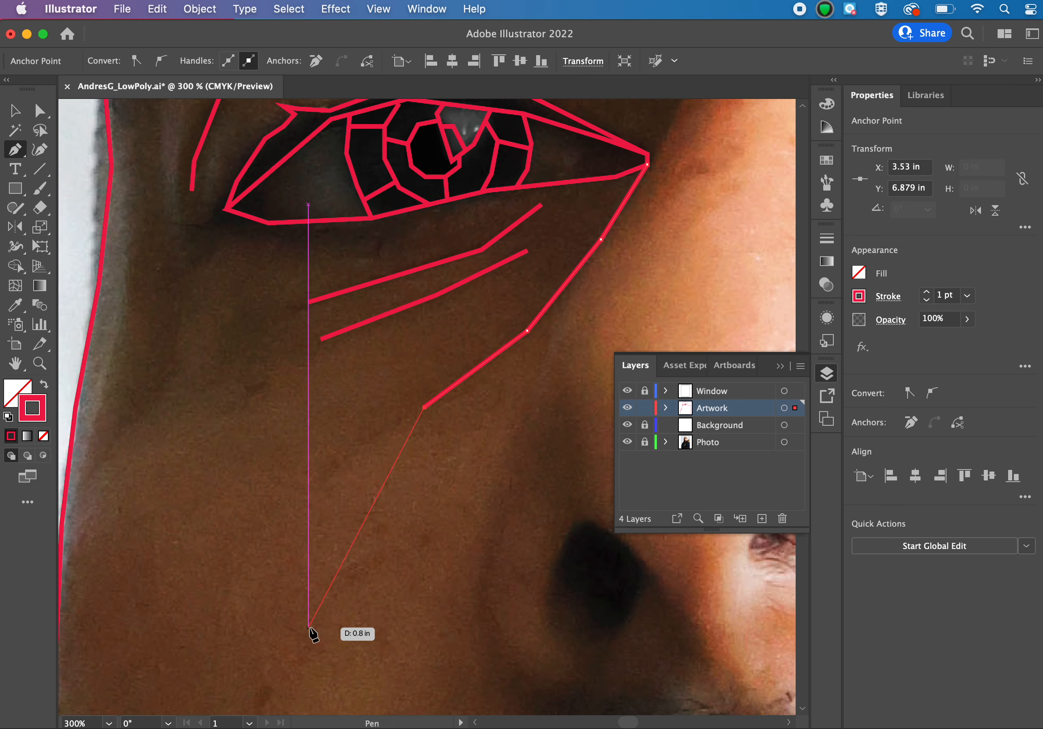
pyautogui.scroll(10, 311, 629)
pyautogui.scroll(5, 314, 635)
pyautogui.hscroll(-2, 314, 635)
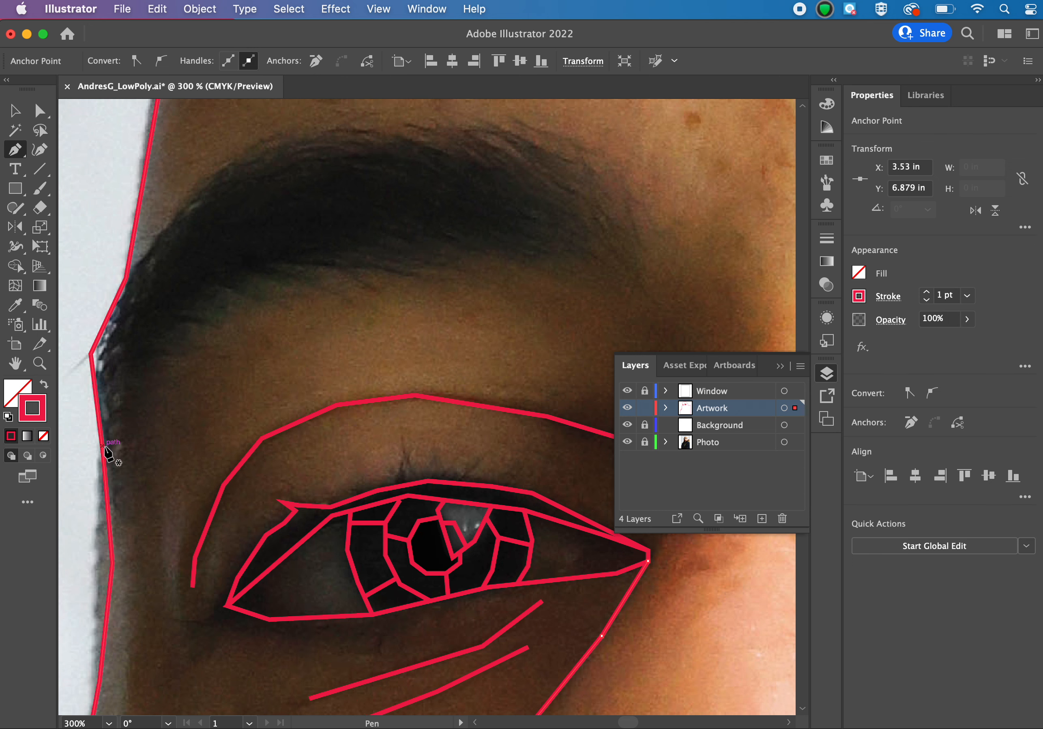
pyautogui.click(103, 454)
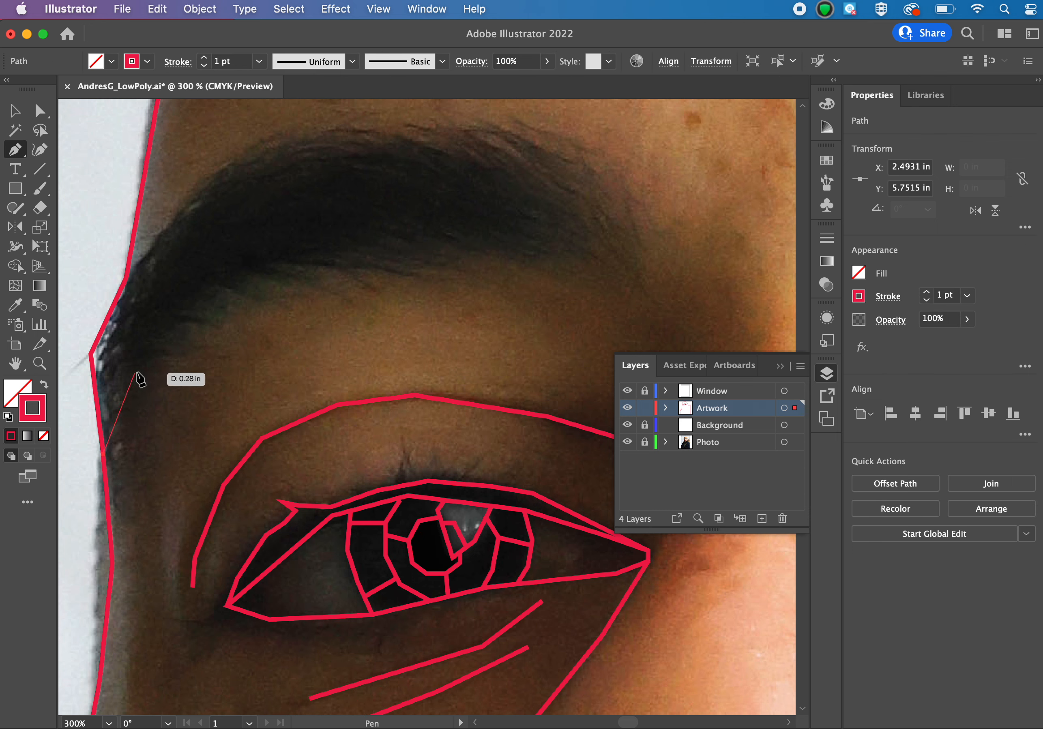
pyautogui.click(138, 372)
pyautogui.click(242, 276)
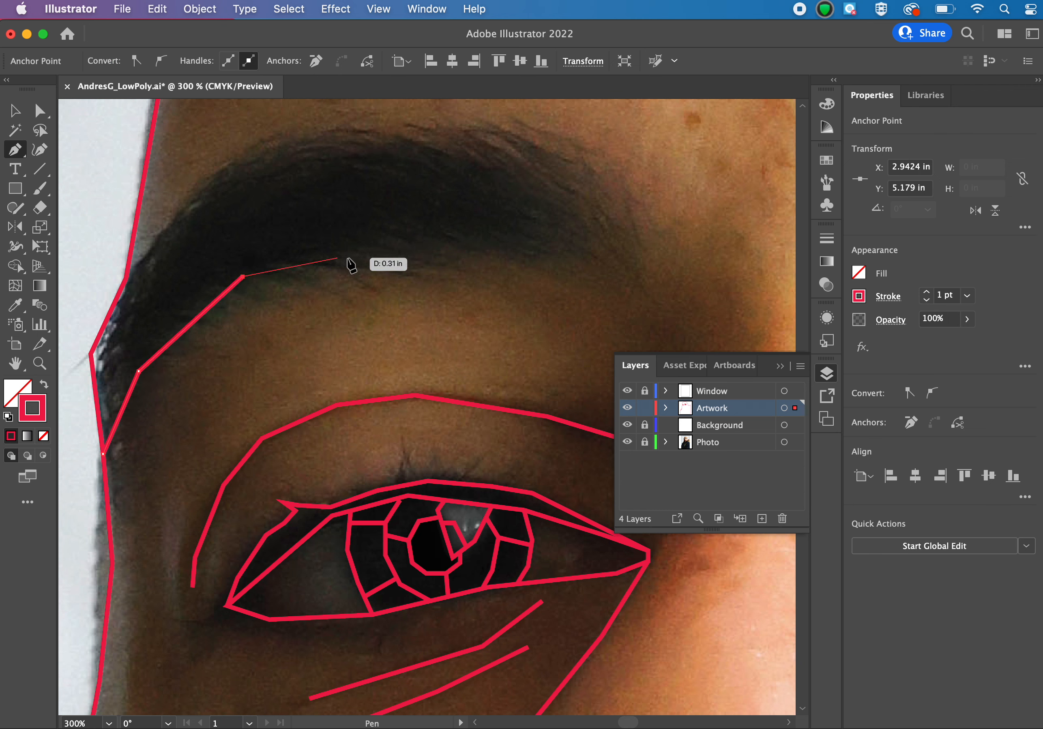
pyautogui.click(381, 262)
pyautogui.click(542, 267)
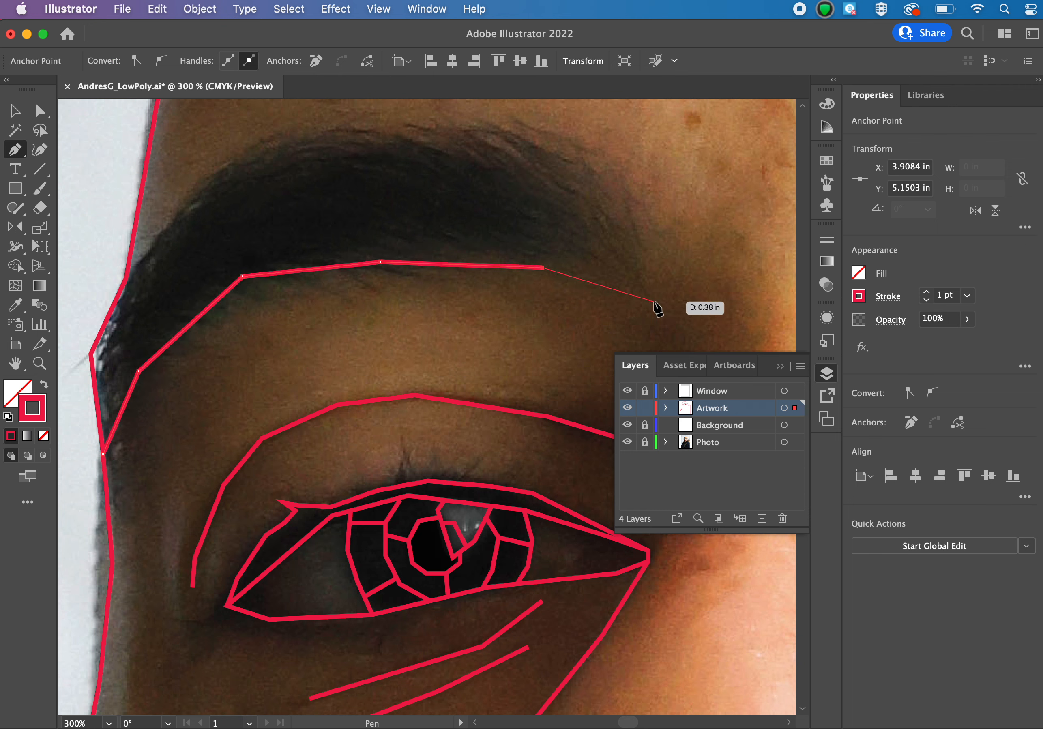
pyautogui.click(654, 301)
# Trace the eyebrow's nose-side end and upper edge in straight segments back to the face outline, and deselect the path.
pyautogui.click(639, 204)
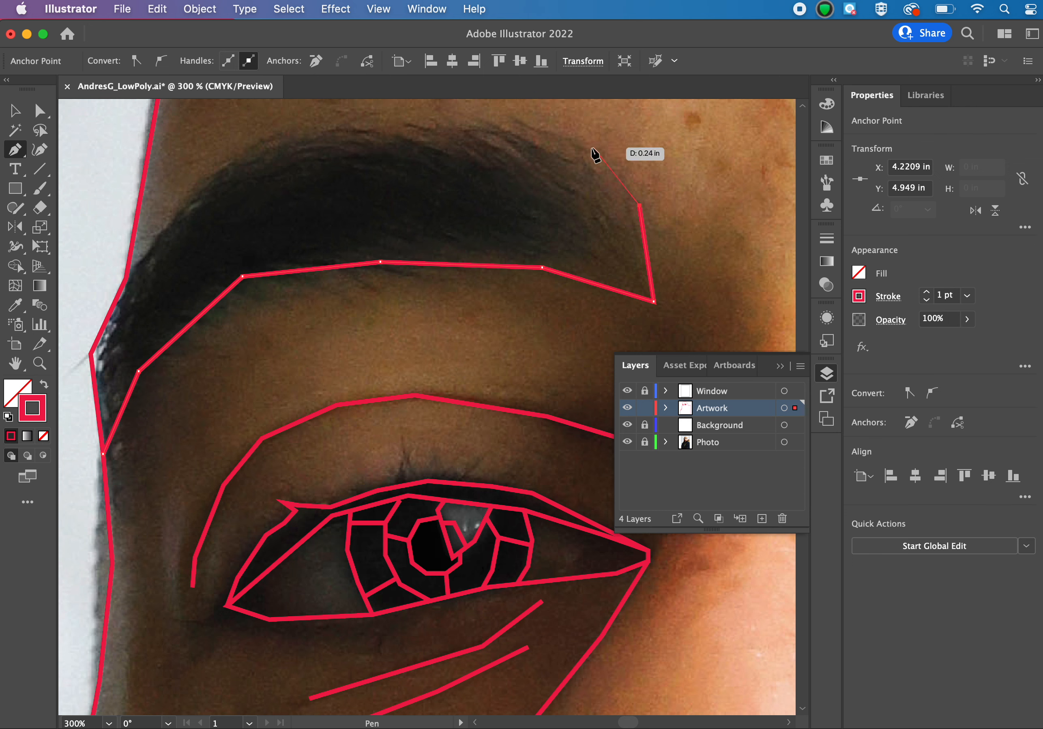
pyautogui.click(588, 148)
pyautogui.click(448, 119)
pyautogui.click(317, 130)
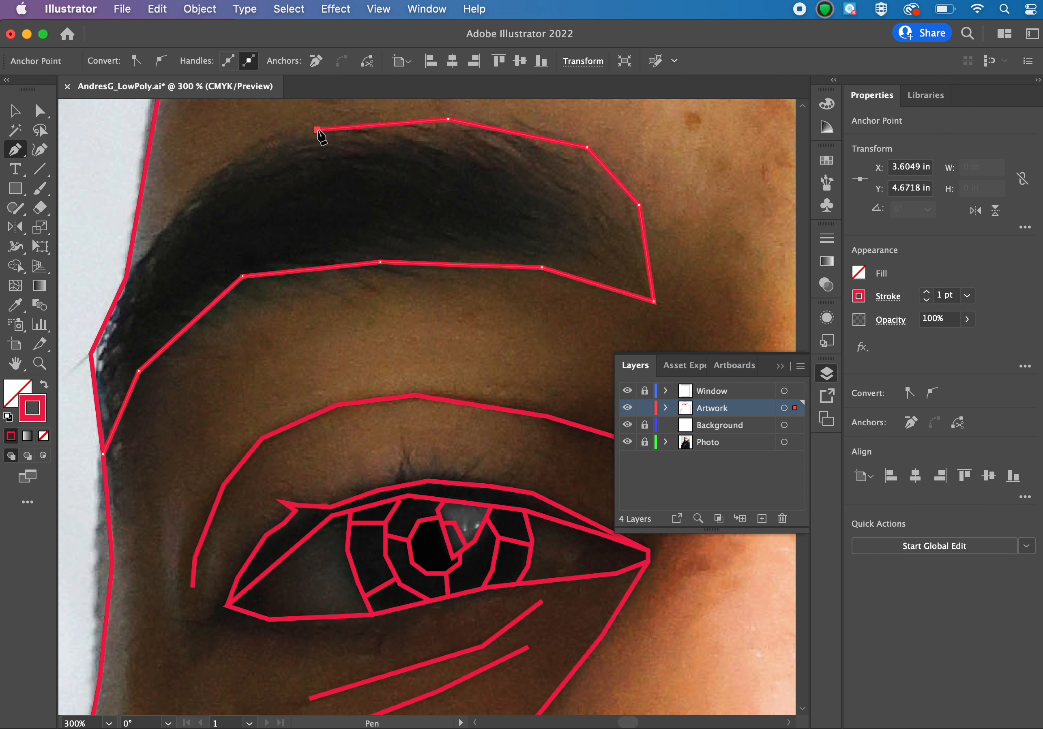
pyautogui.click(239, 153)
pyautogui.click(178, 210)
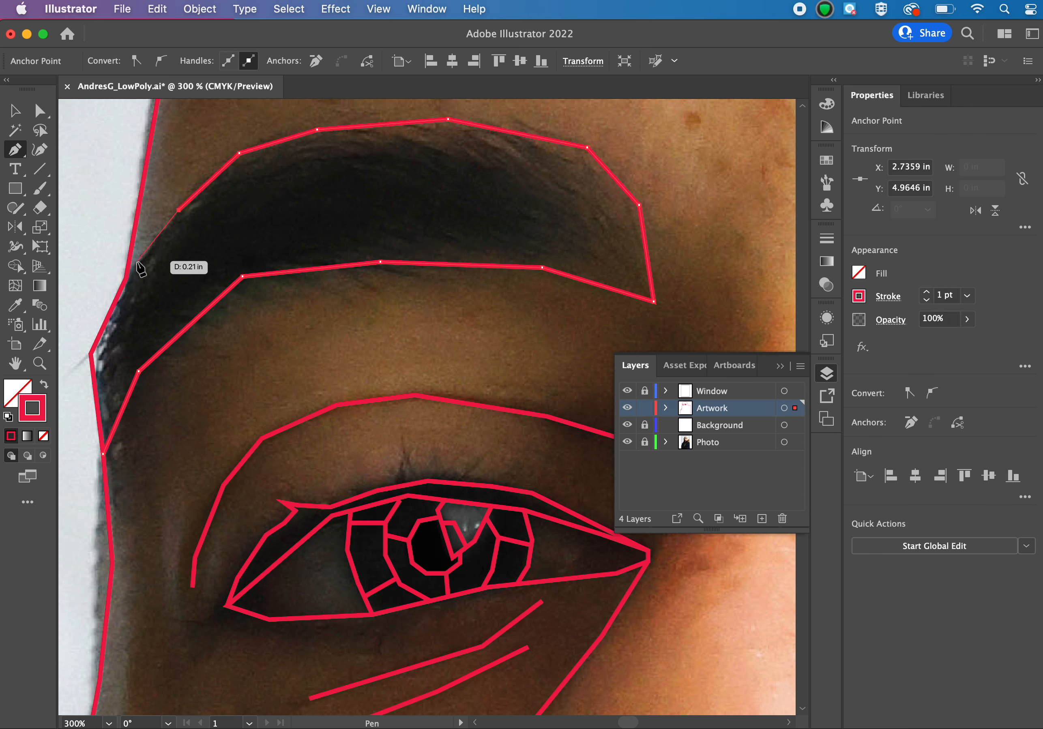
pyautogui.click(127, 270)
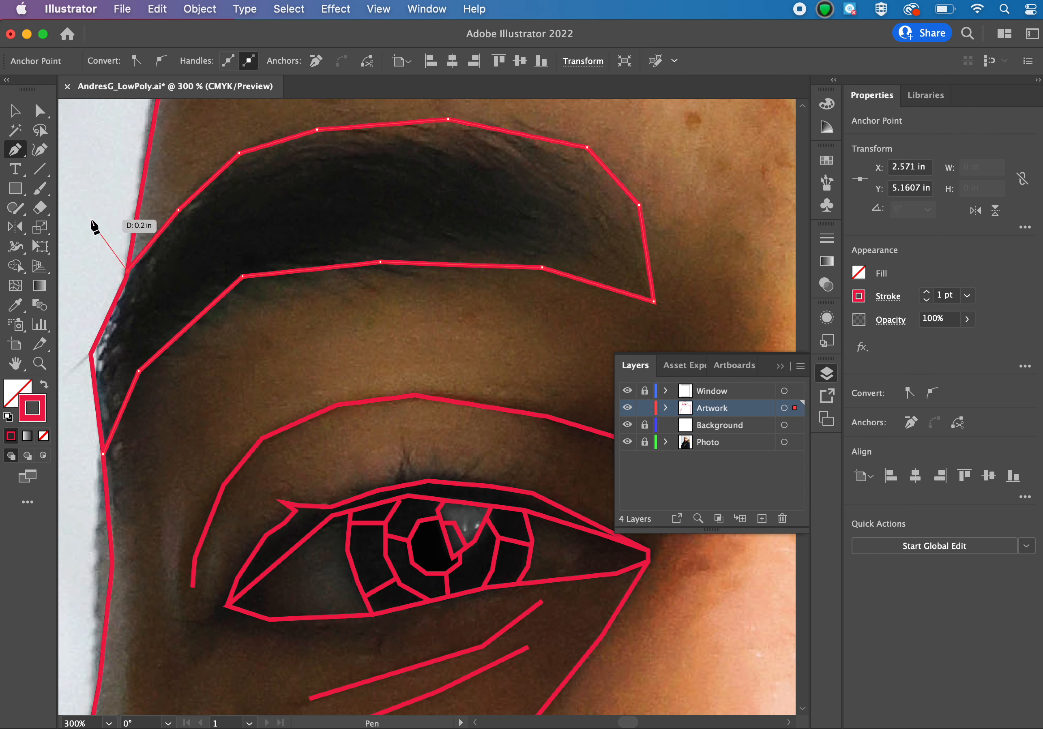
pyautogui.press('a')
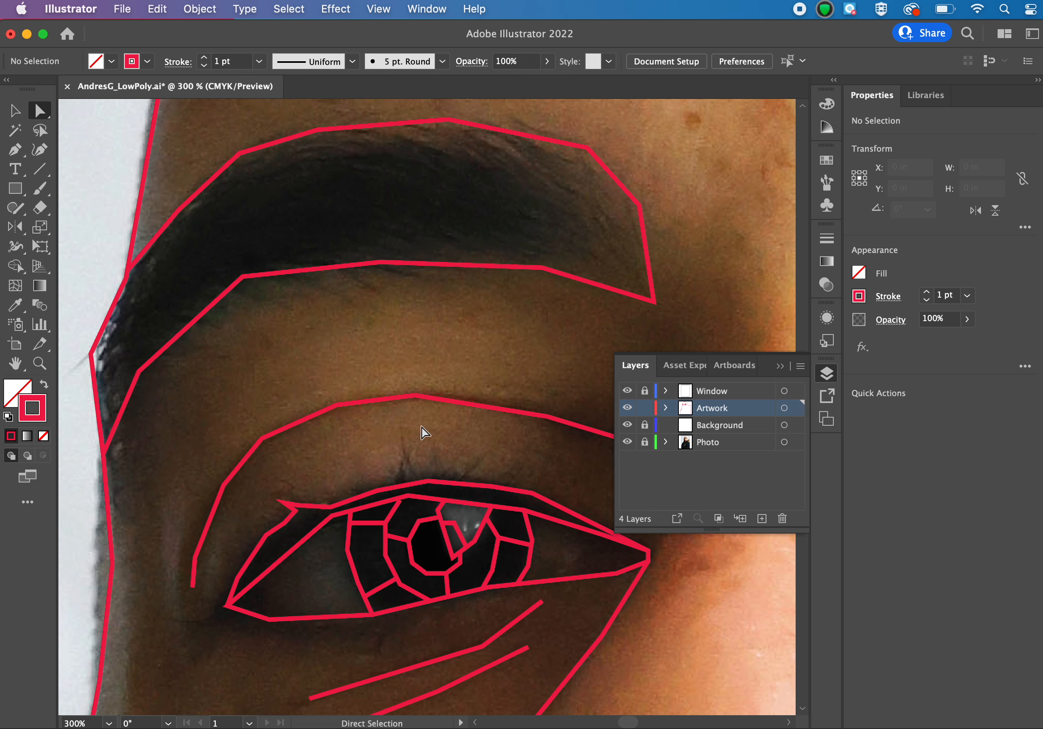
pyautogui.hscroll(3, 445, 497)
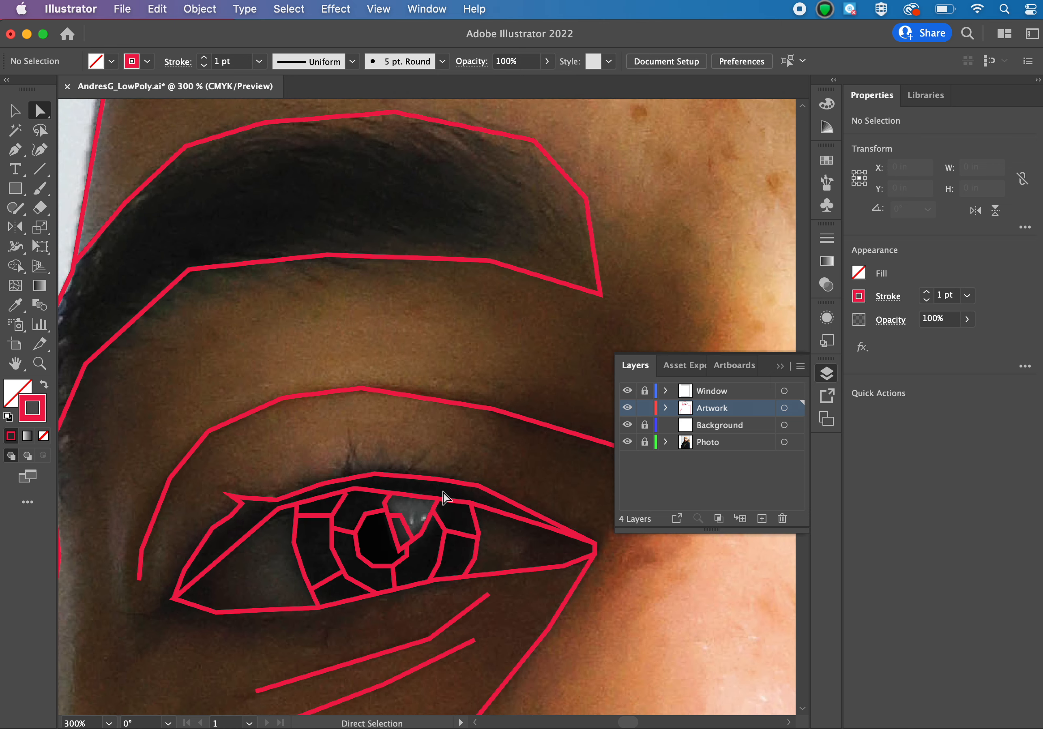
# Draw a line of four straight segments lengthwise through the eyebrow, from its nose-side edge to the face outline, and end the path.
pyautogui.press('p')
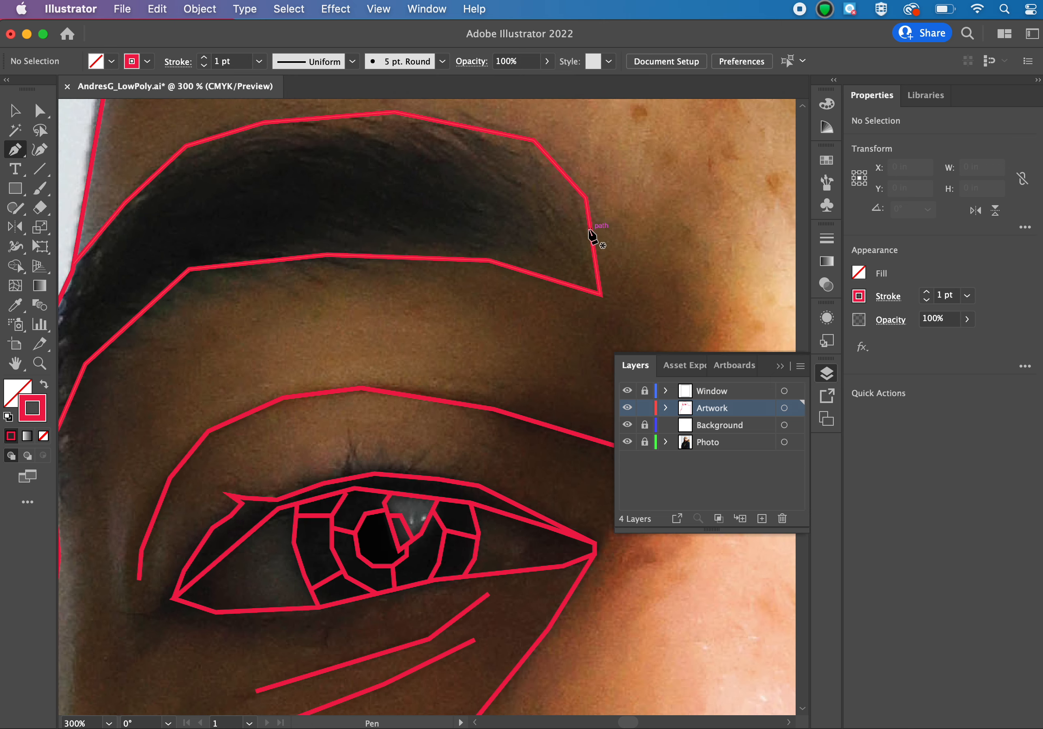
pyautogui.click(591, 229)
pyautogui.click(453, 183)
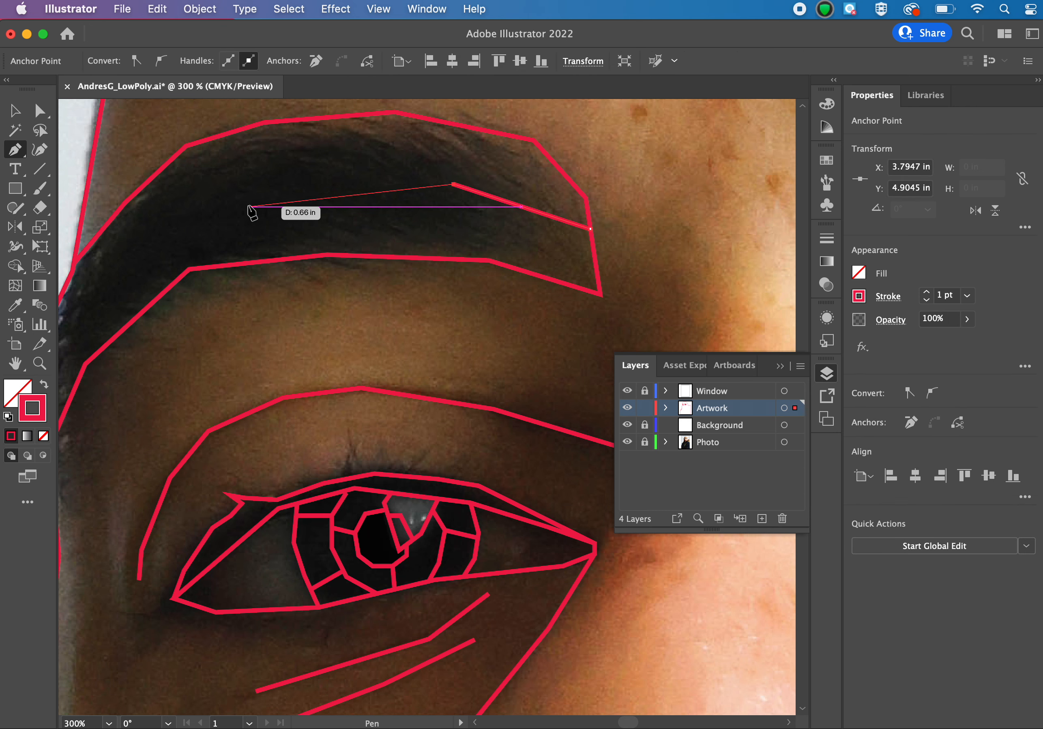
pyautogui.click(230, 189)
pyautogui.hscroll(-5, 229, 192)
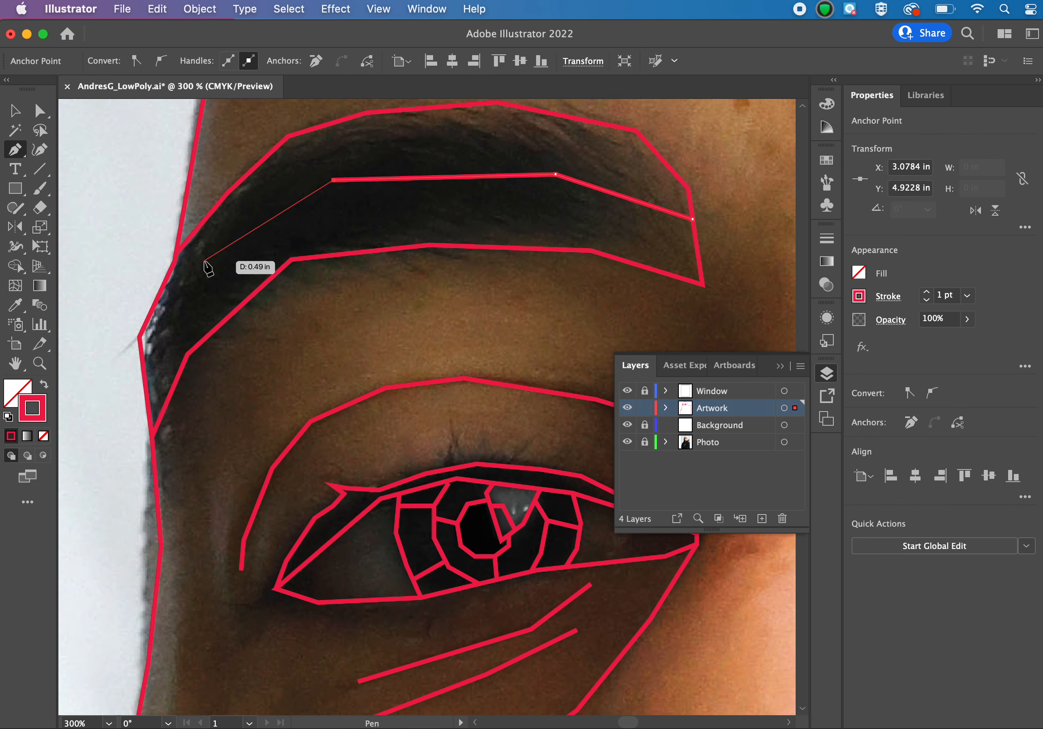
pyautogui.click(204, 261)
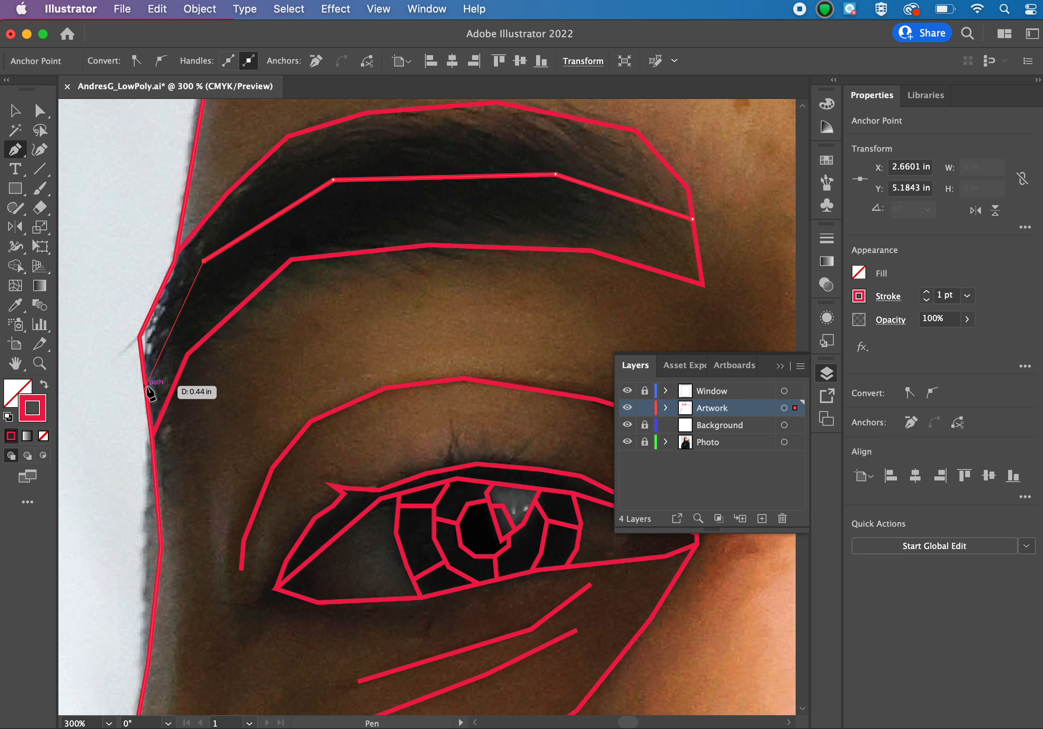
pyautogui.click(145, 386)
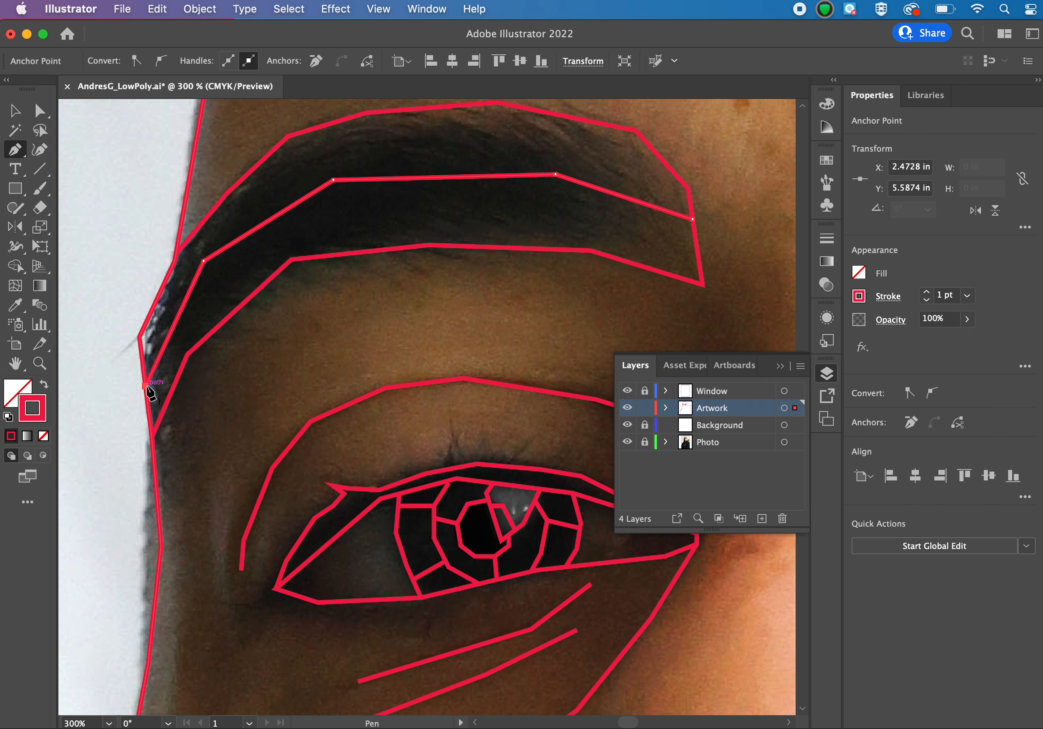
pyautogui.press('Escape')
# Add two short dividing lines near the eyebrow's nose-side end, one across the upper band and one across the lower band.
pyautogui.click(598, 122)
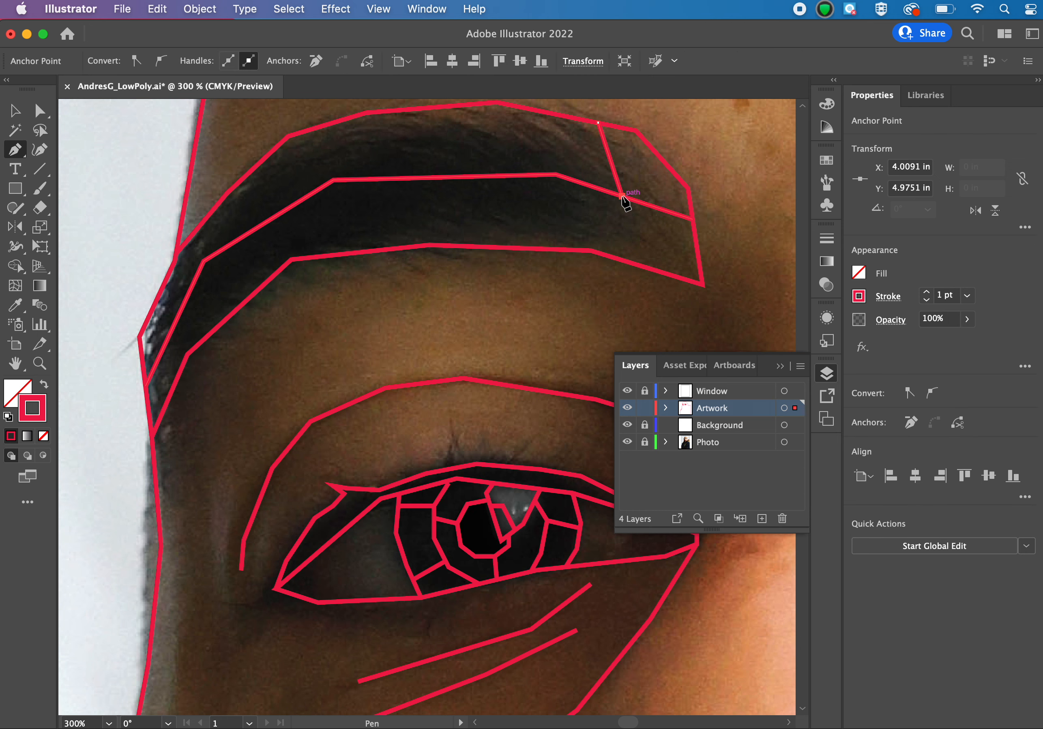
pyautogui.click(621, 195)
pyautogui.press('Escape')
pyautogui.click(540, 249)
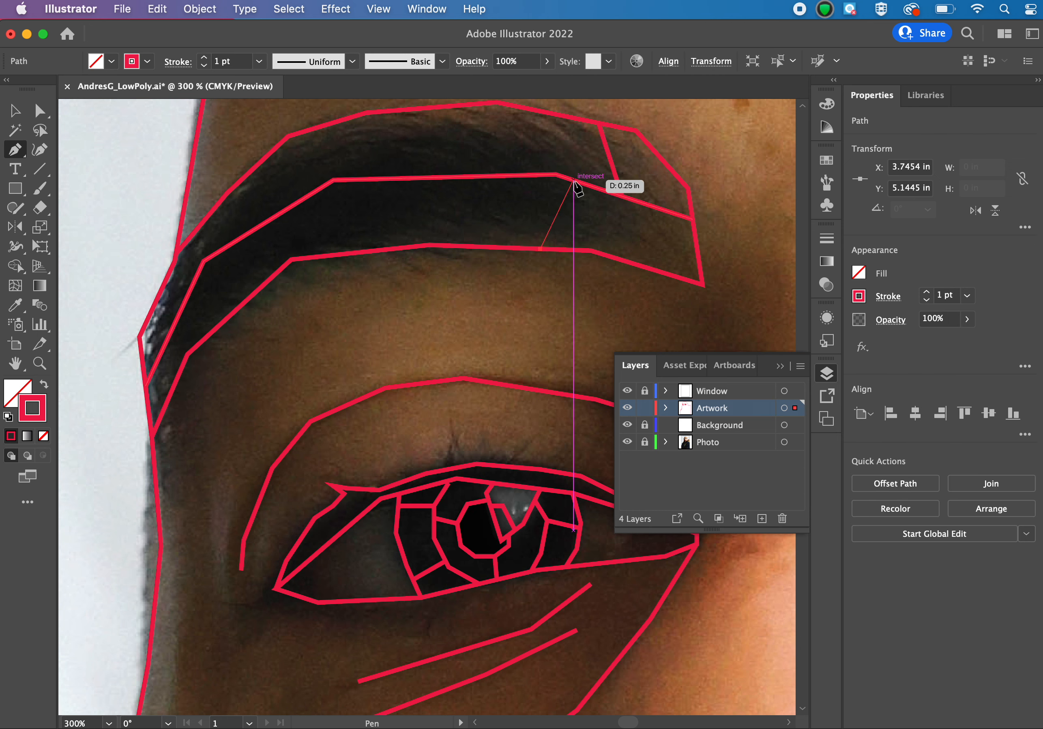
pyautogui.click(574, 182)
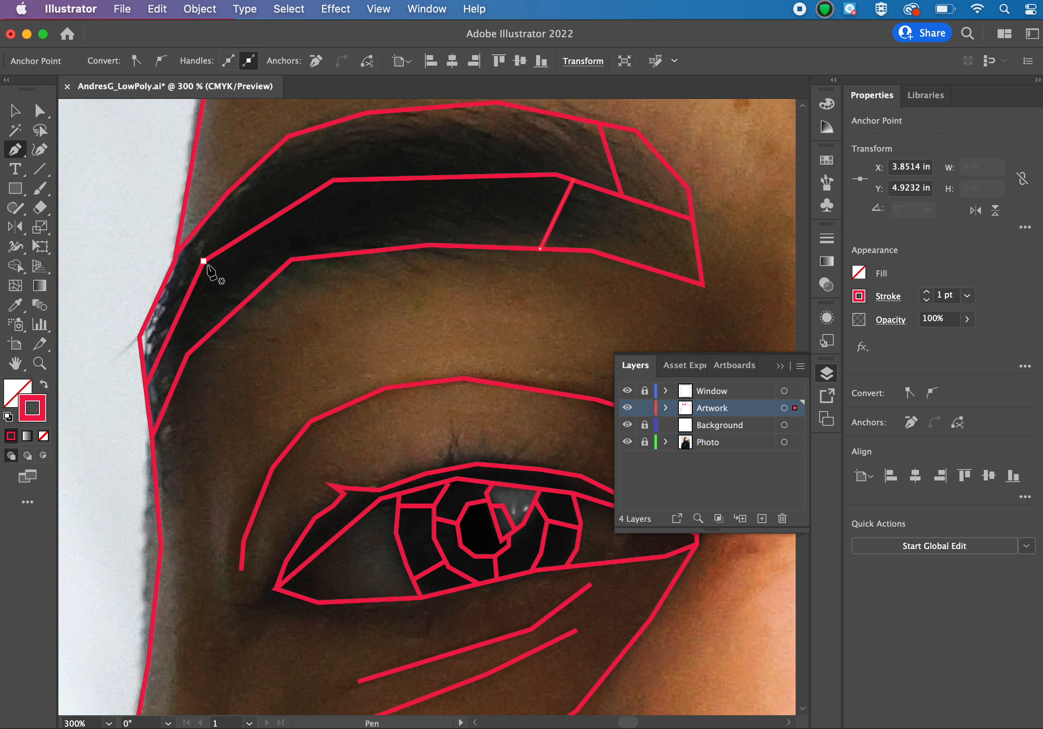
pyautogui.press('Escape')
# Divide the eyebrow's temple end with a line from the middle line's bend to the lower edge and one from the upper edge to the middle line.
pyautogui.click(204, 261)
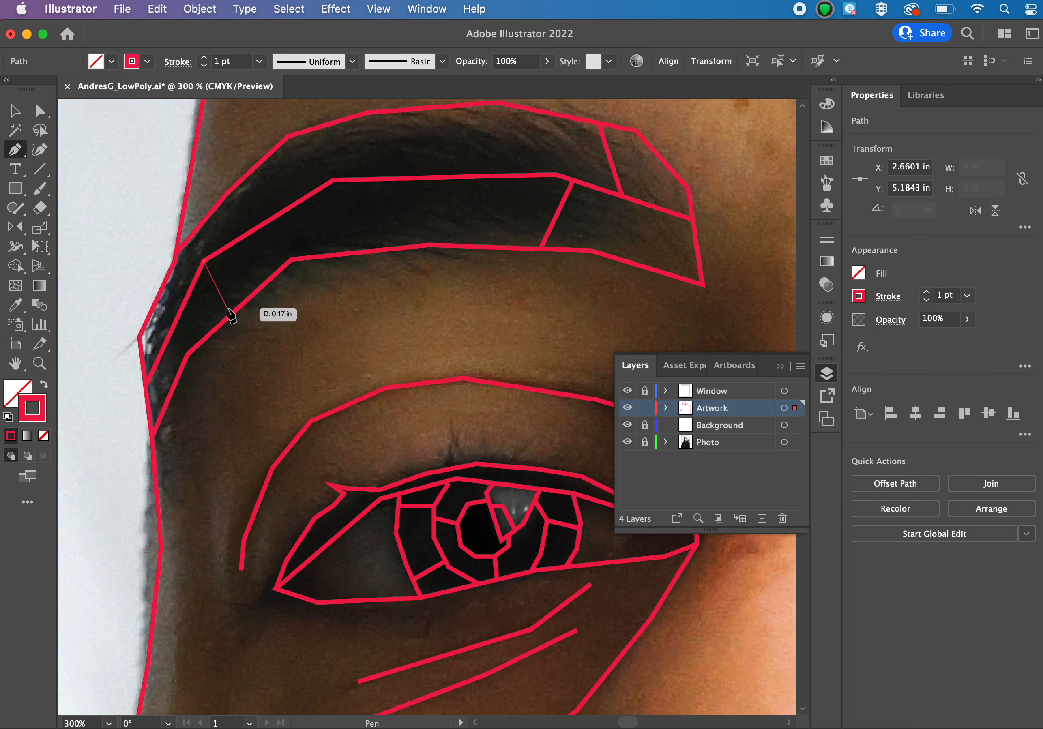
pyautogui.click(240, 299)
pyautogui.press('Escape')
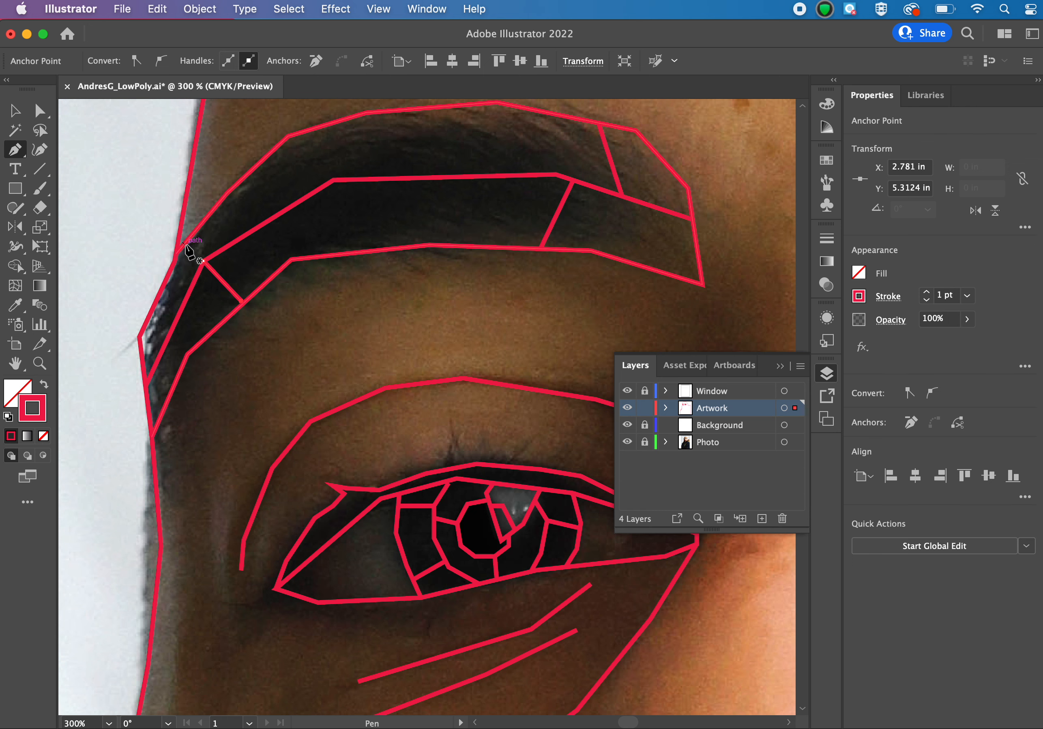
pyautogui.click(184, 246)
pyautogui.click(178, 315)
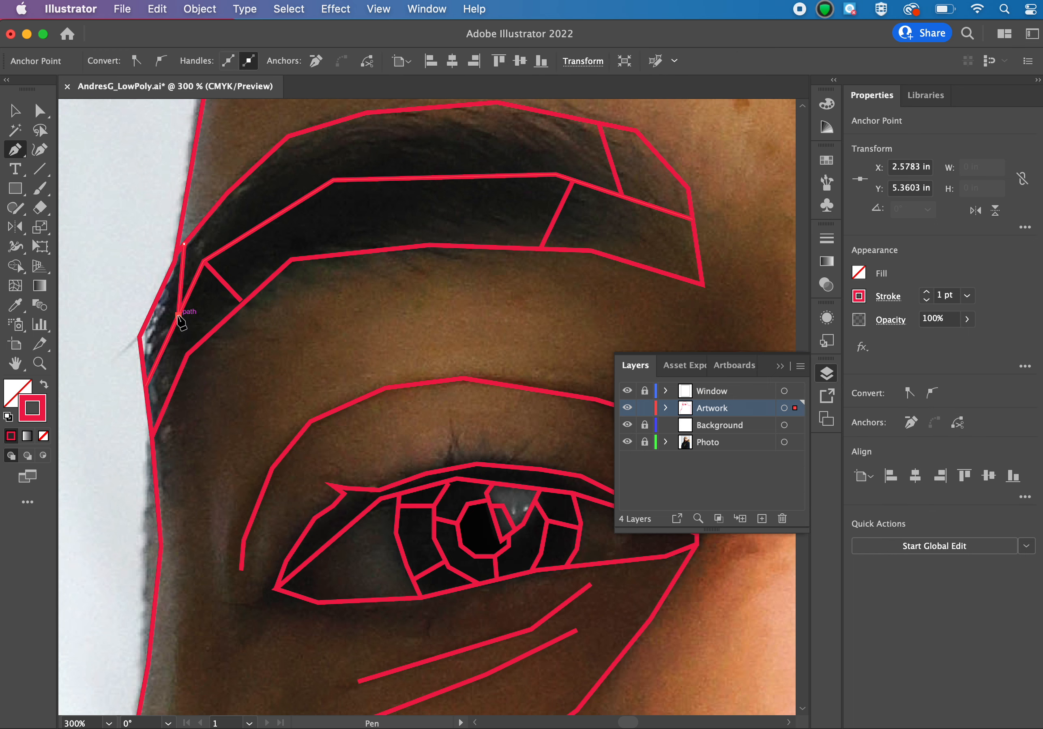
pyautogui.press('Escape')
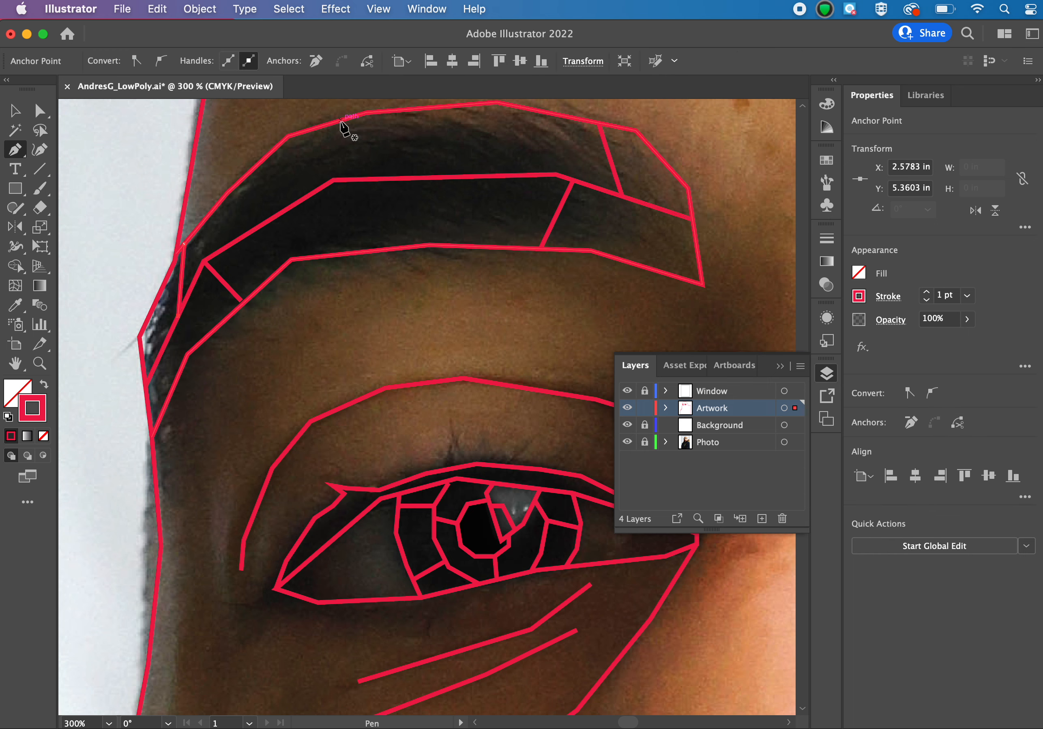
# Add a dividing line across the eyebrow's upper band near its temple-side bend and another across the centre of the lower band.
pyautogui.click(340, 120)
pyautogui.click(321, 188)
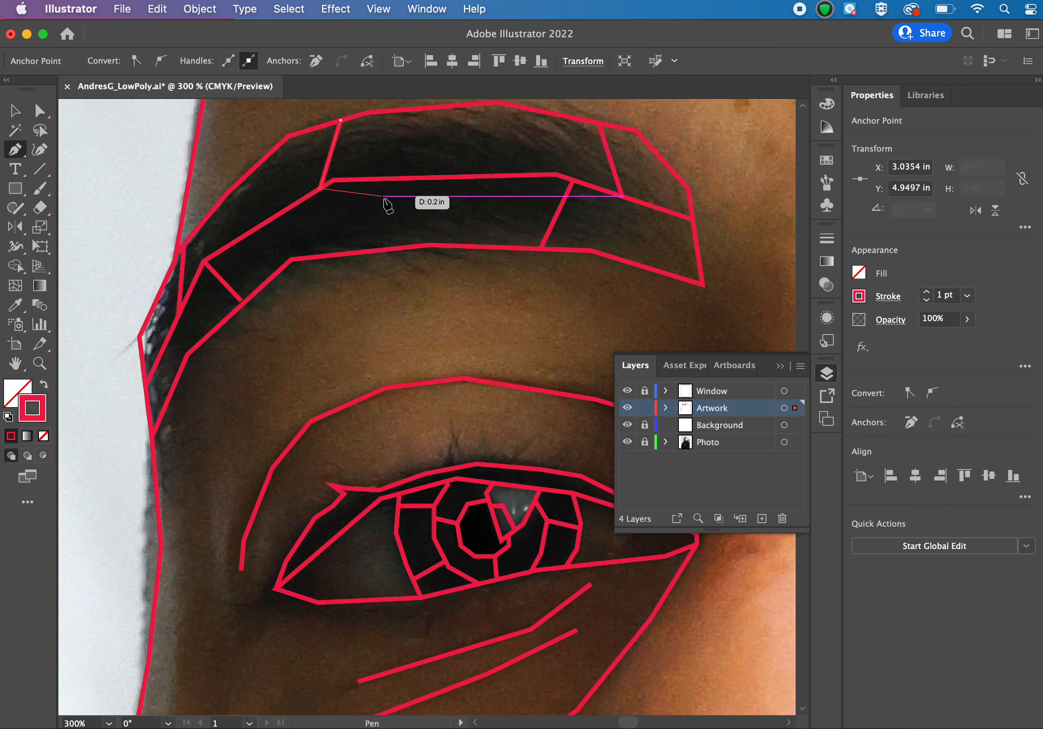
pyautogui.press('Escape')
pyautogui.click(408, 180)
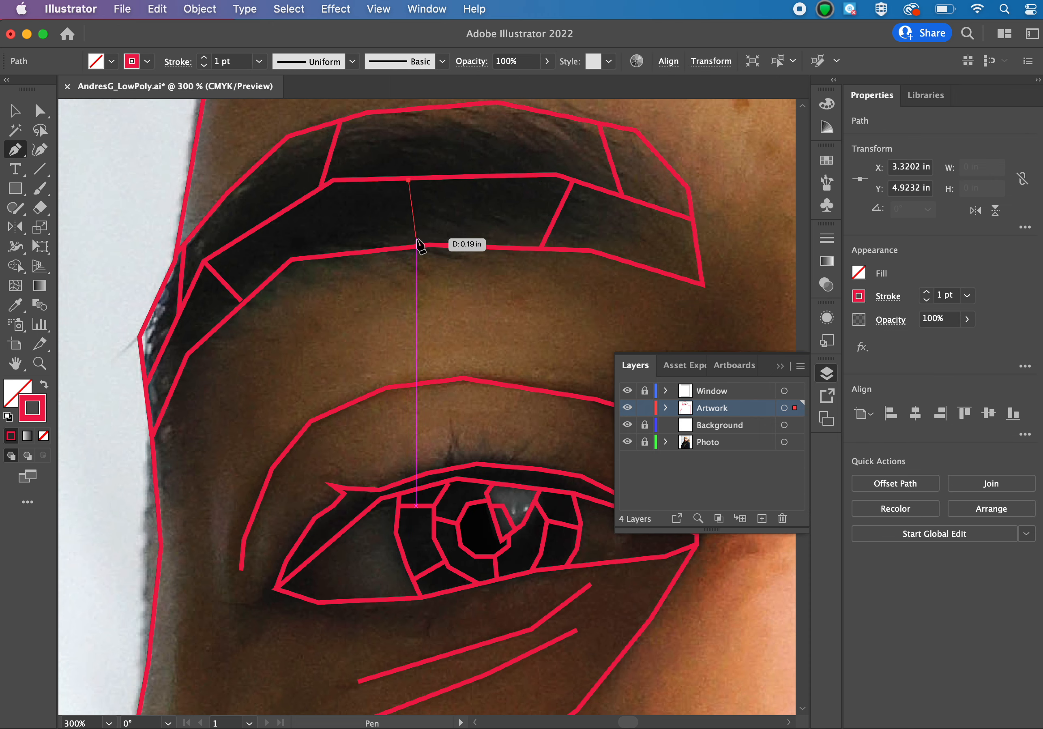
pyautogui.click(421, 246)
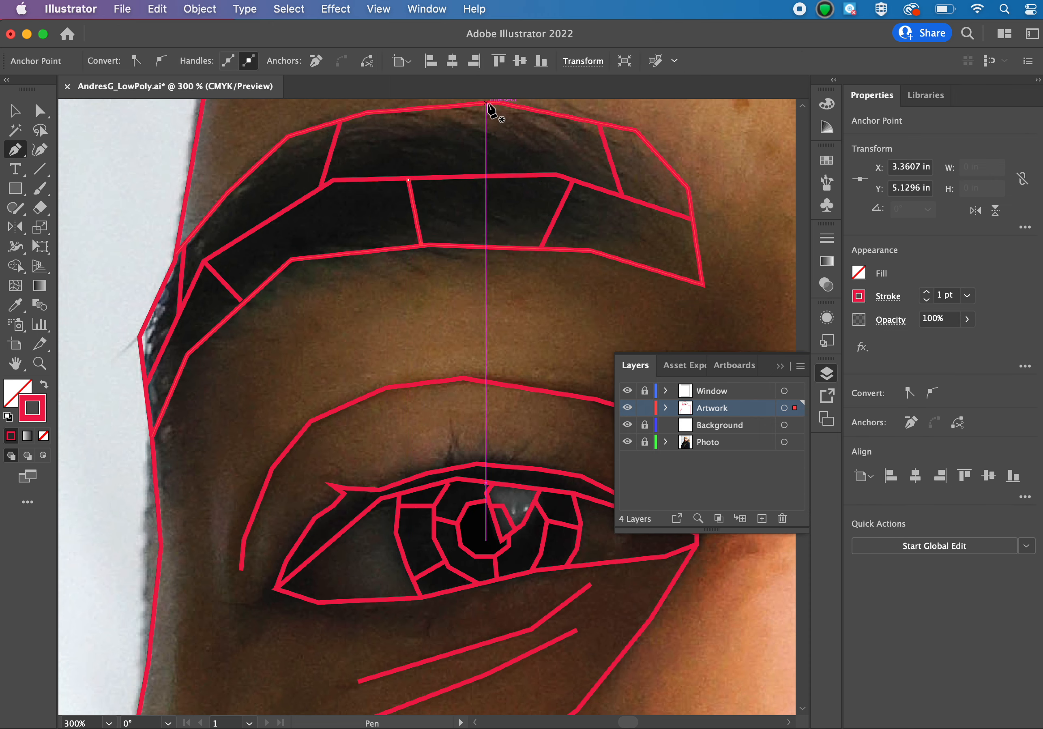
pyautogui.scroll(1, 493, 111)
pyautogui.press('Escape')
# Draw a dividing line across the eyebrow's upper band from the peak of its upper edge to the middle line, and deselect the path.
pyautogui.click(487, 116)
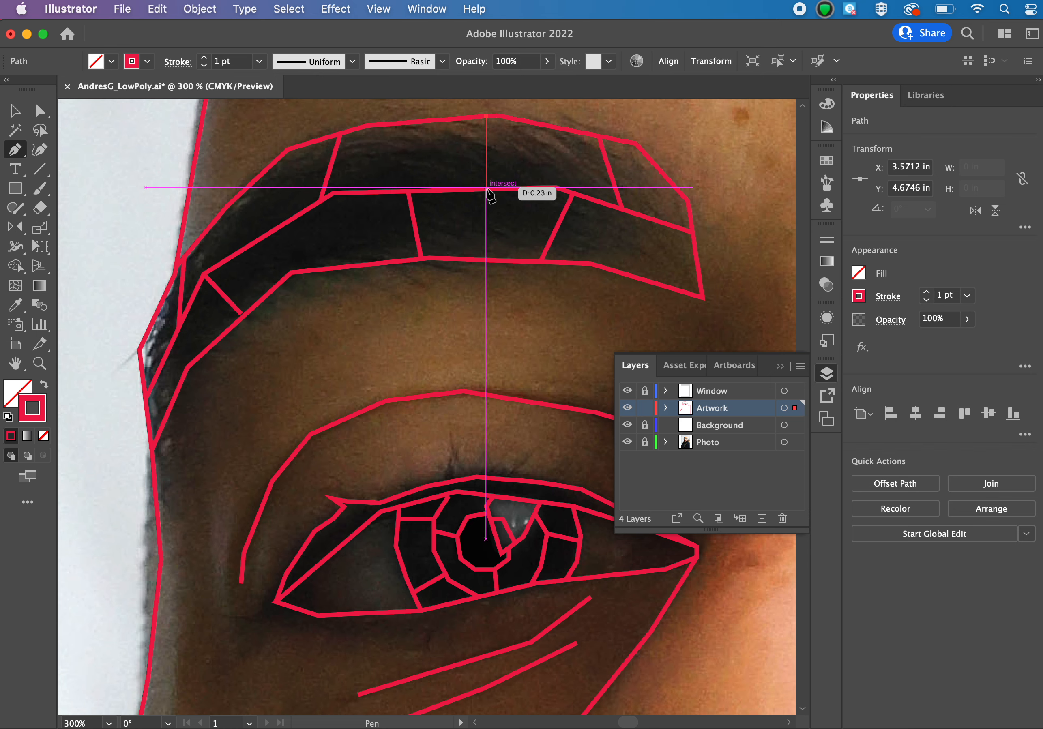
pyautogui.click(496, 188)
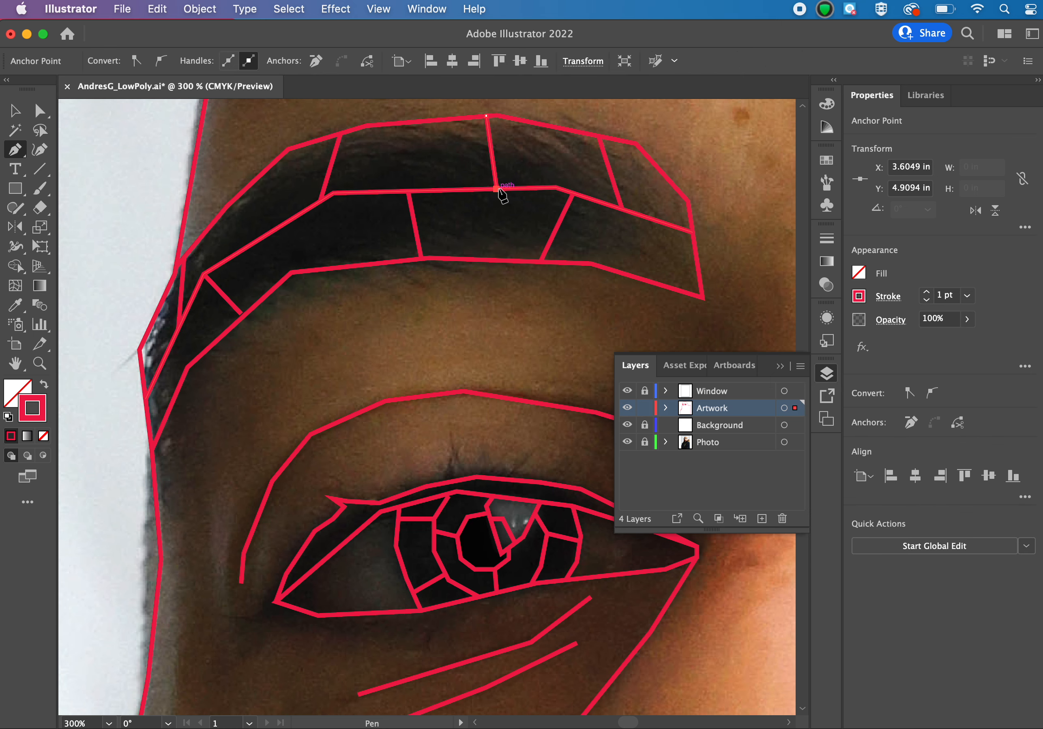
pyautogui.press('a')
pyautogui.click(709, 145)
# Examine the divided eyebrow in the context of the whole face, and return to the 300% close-up.
pyautogui.hscroll(5, 710, 145)
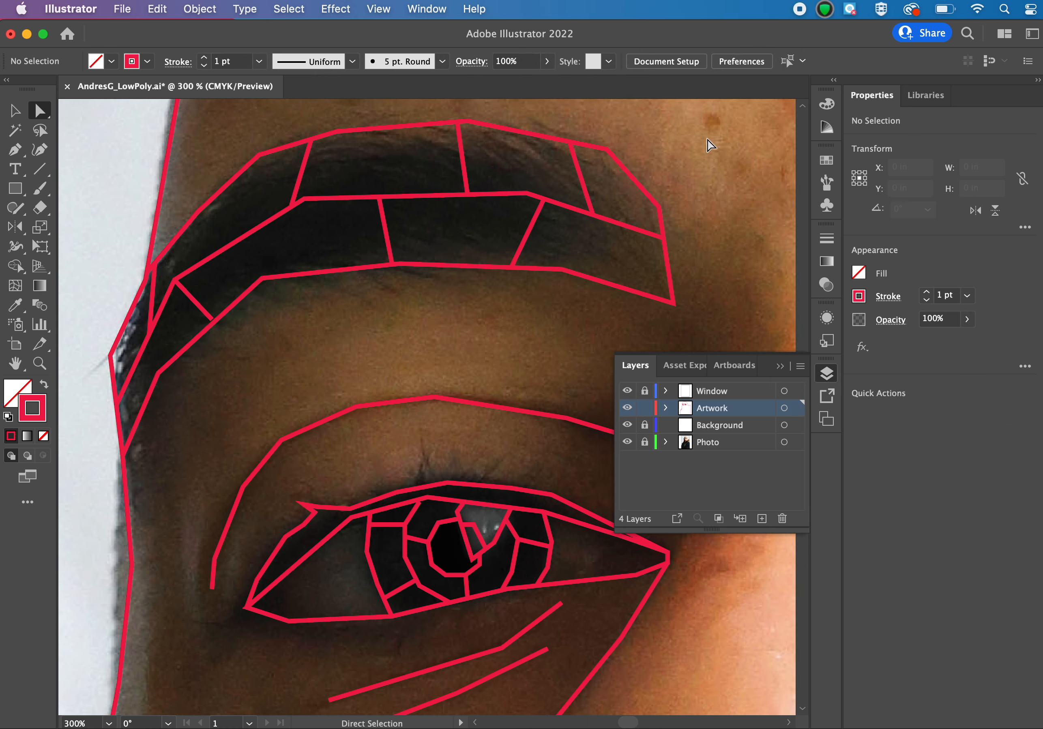
pyautogui.press('super+minus')
pyautogui.press('super+minus')
pyautogui.press('super+minus')
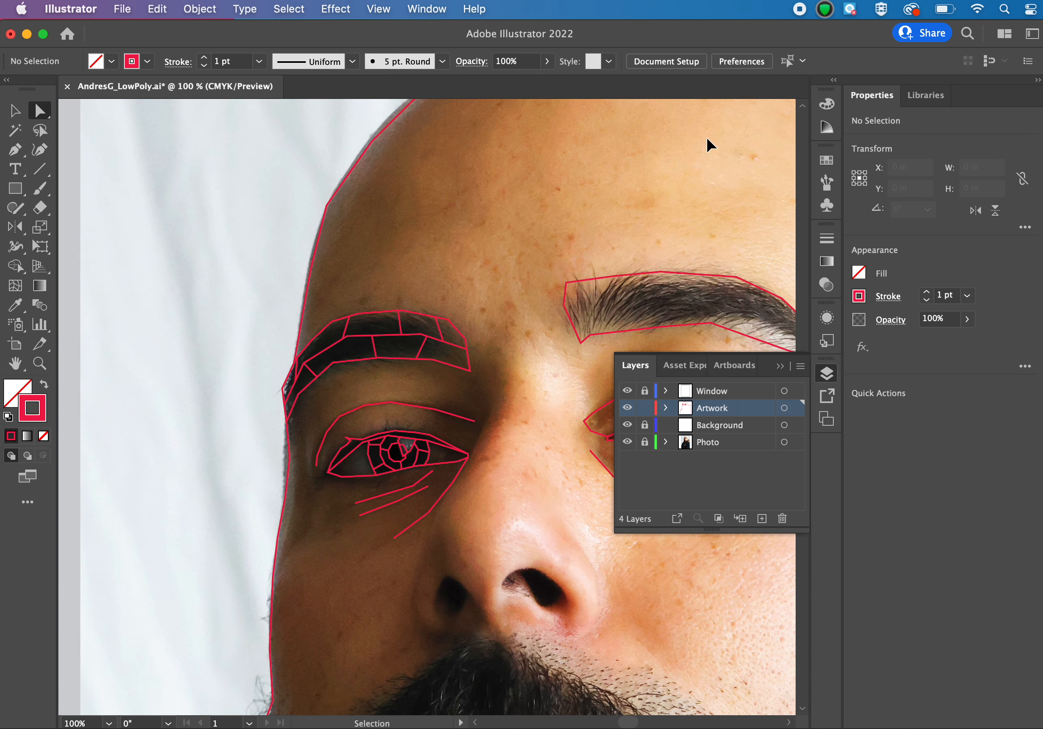
pyautogui.press('super+equal')
pyautogui.press('super+equal')
pyautogui.press('super+equal')
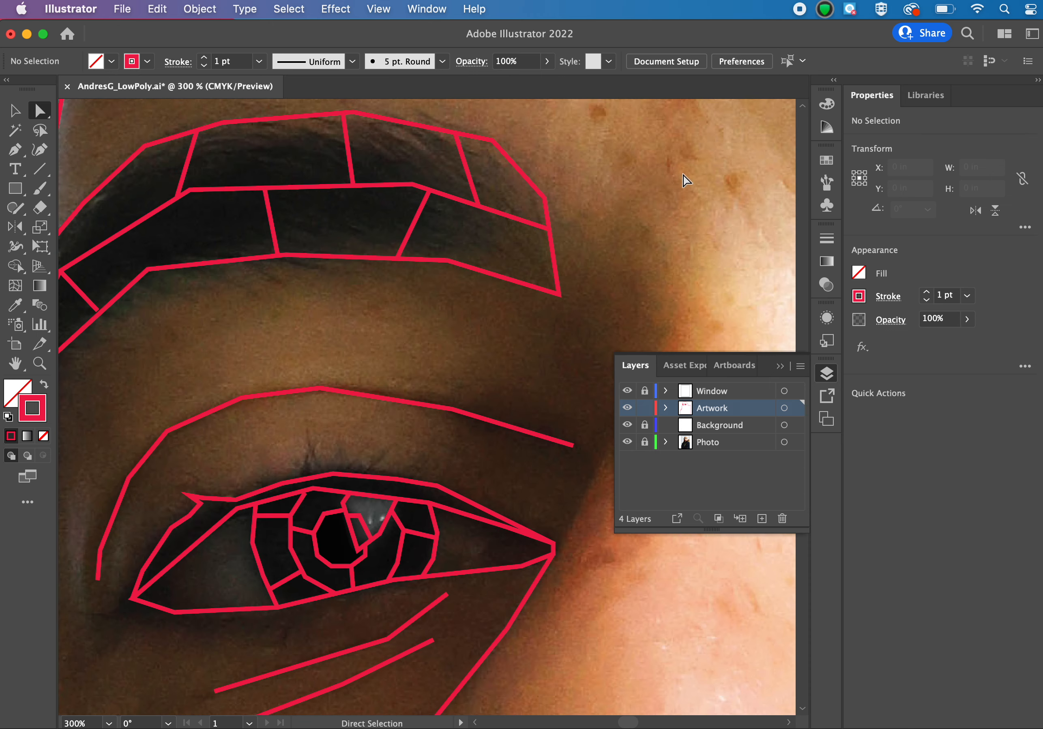
# Extend the eyelid crease path from its temple-side end into a narrow, pointed wedge of straight segments beside the eye's outer corner.
pyautogui.hscroll(-2, 321, 461)
pyautogui.press('p')
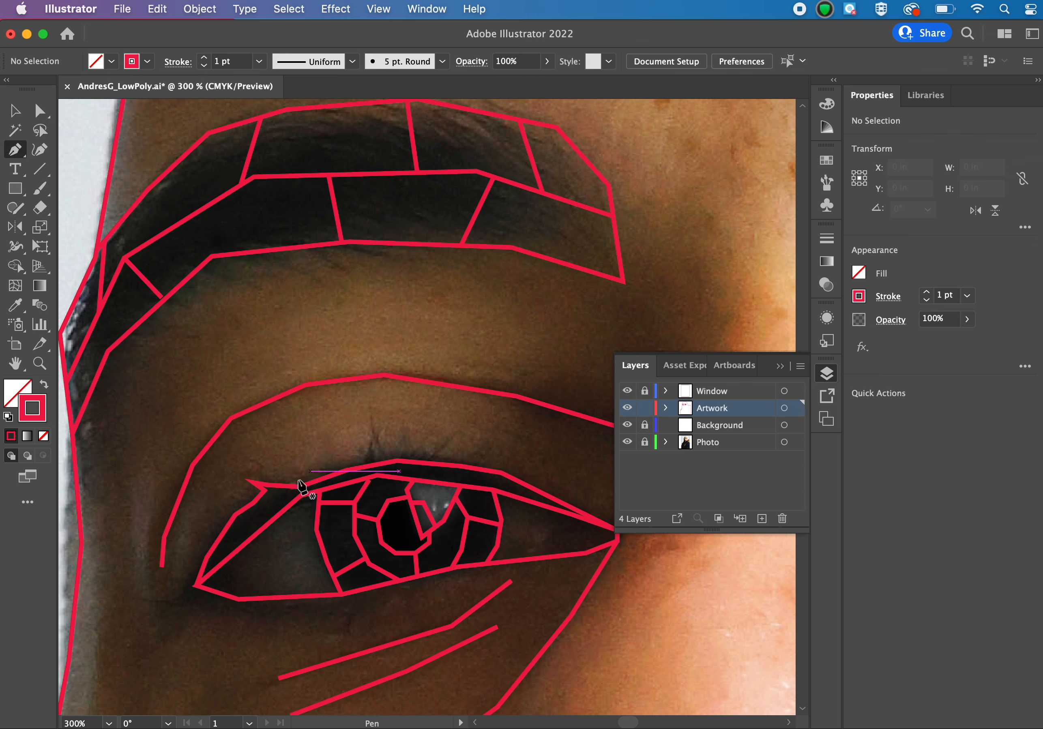
pyautogui.click(162, 567)
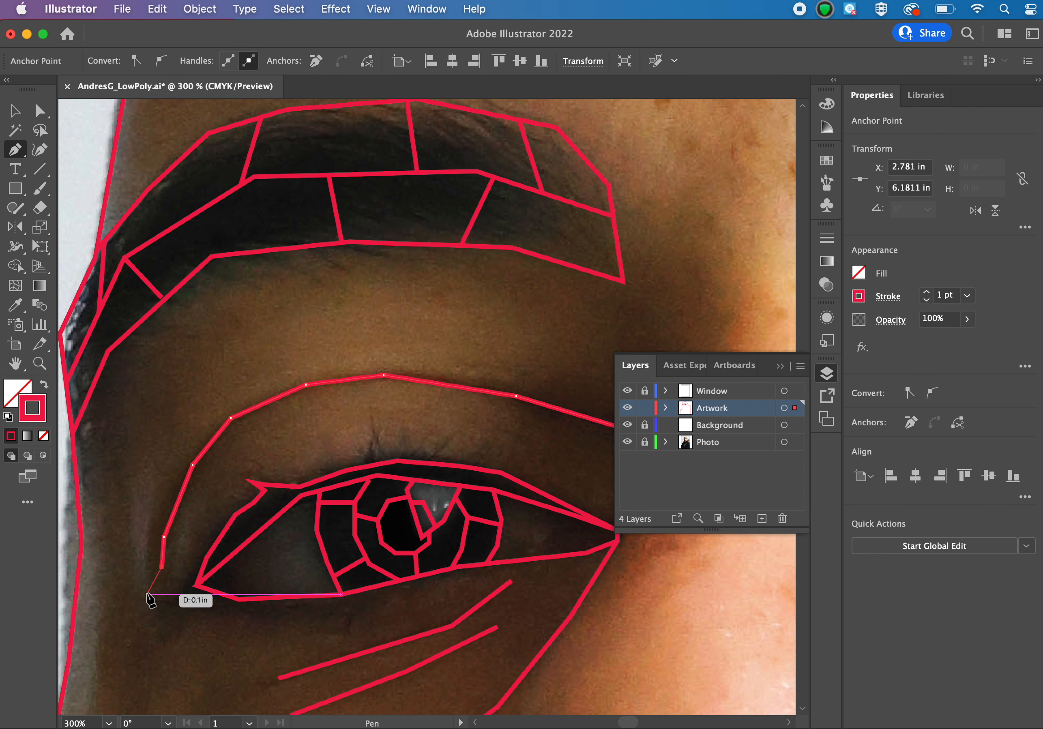
pyautogui.click(146, 594)
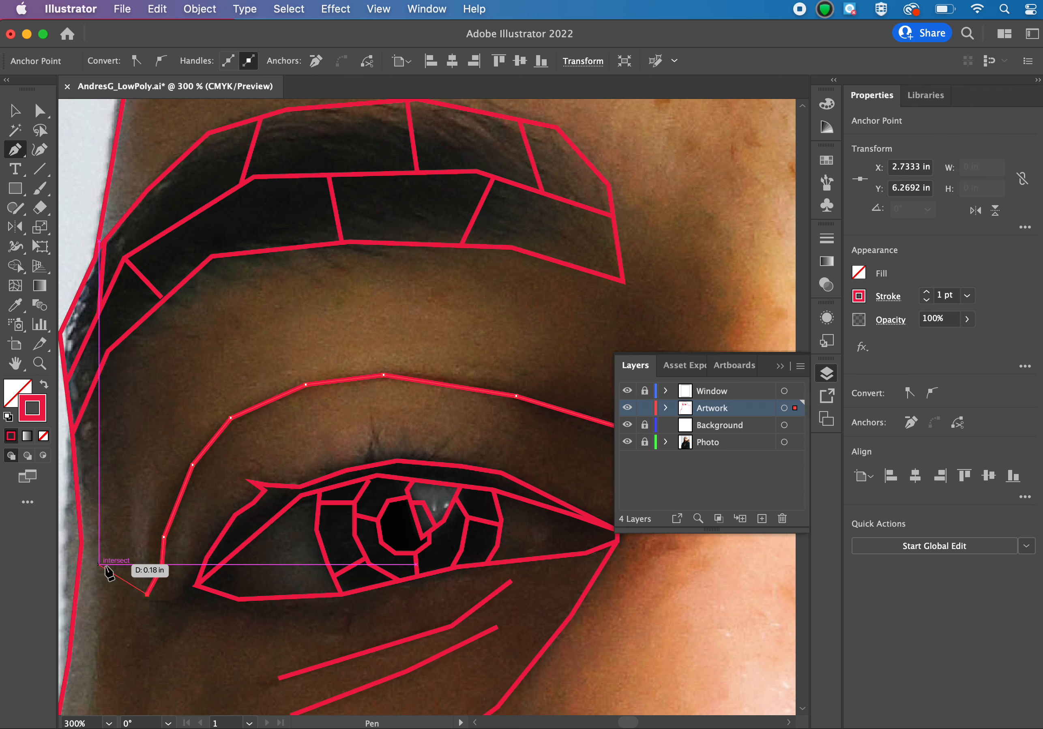
pyautogui.click(128, 557)
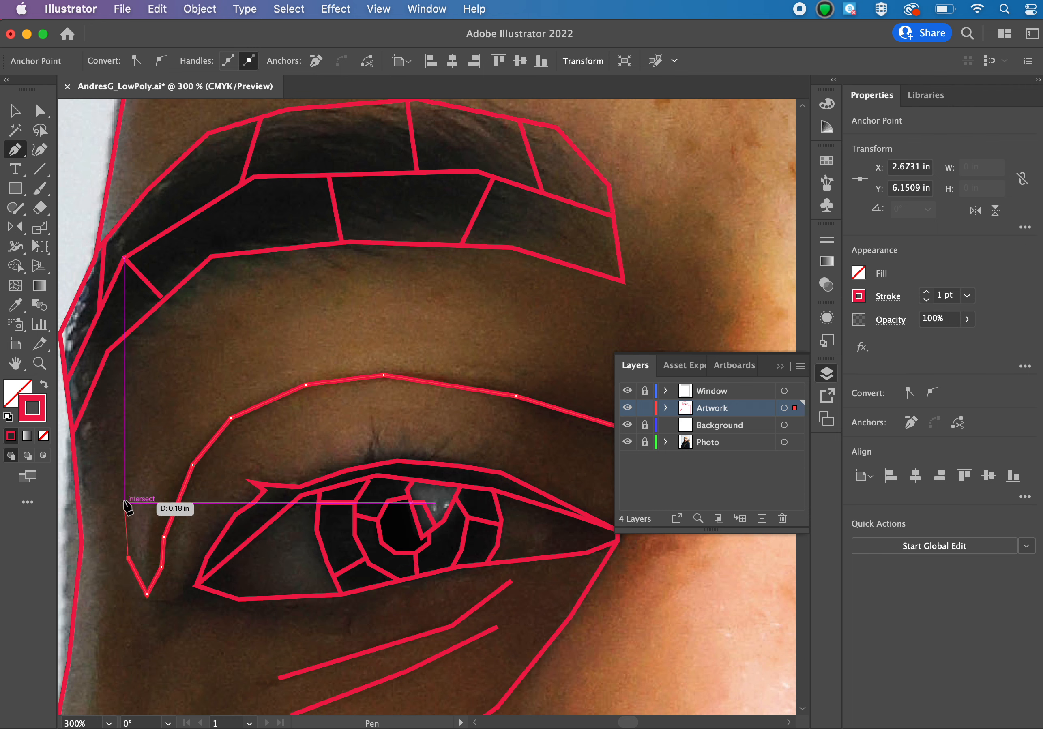
pyautogui.click(124, 479)
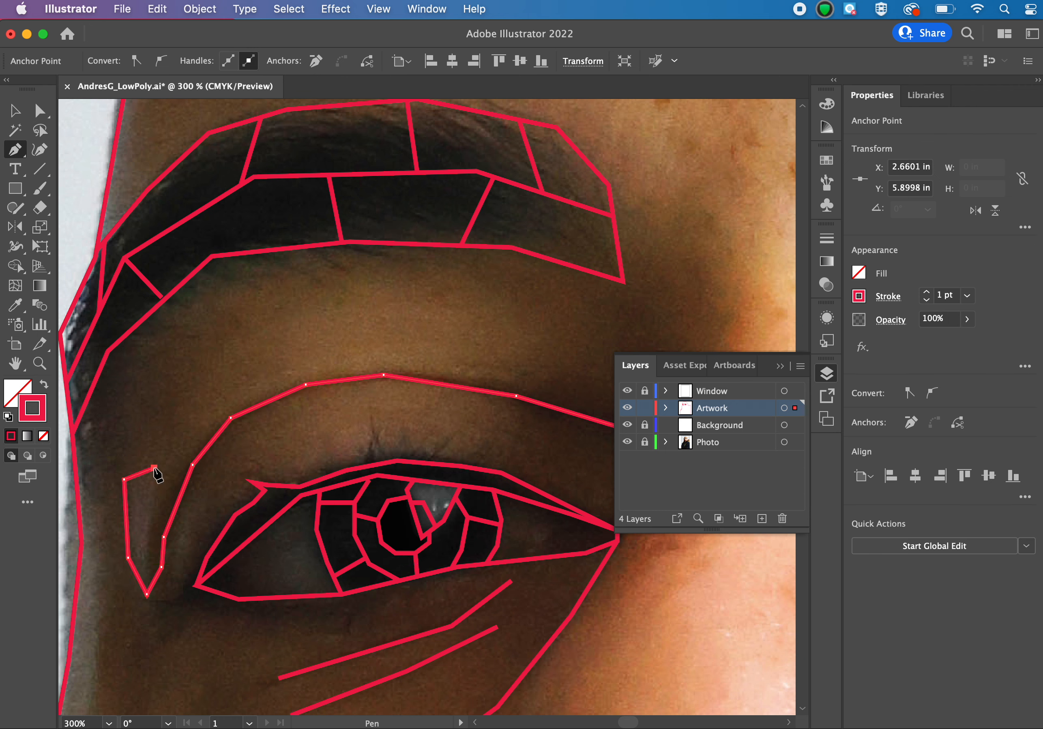
pyautogui.click(146, 556)
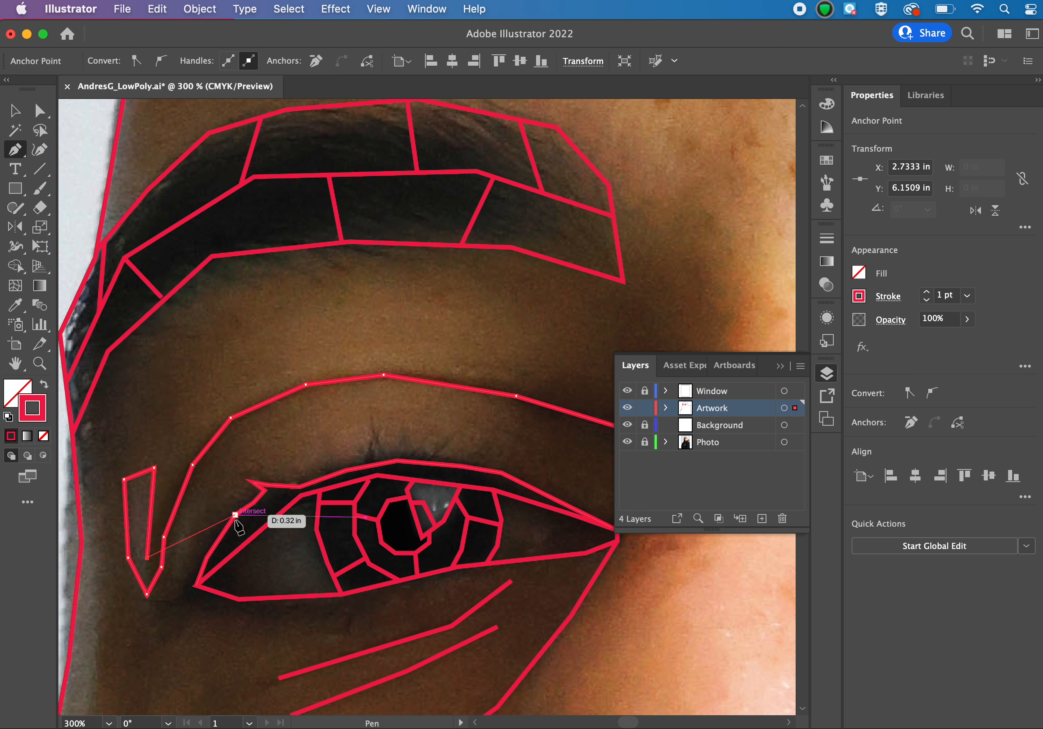
pyautogui.press('Down')
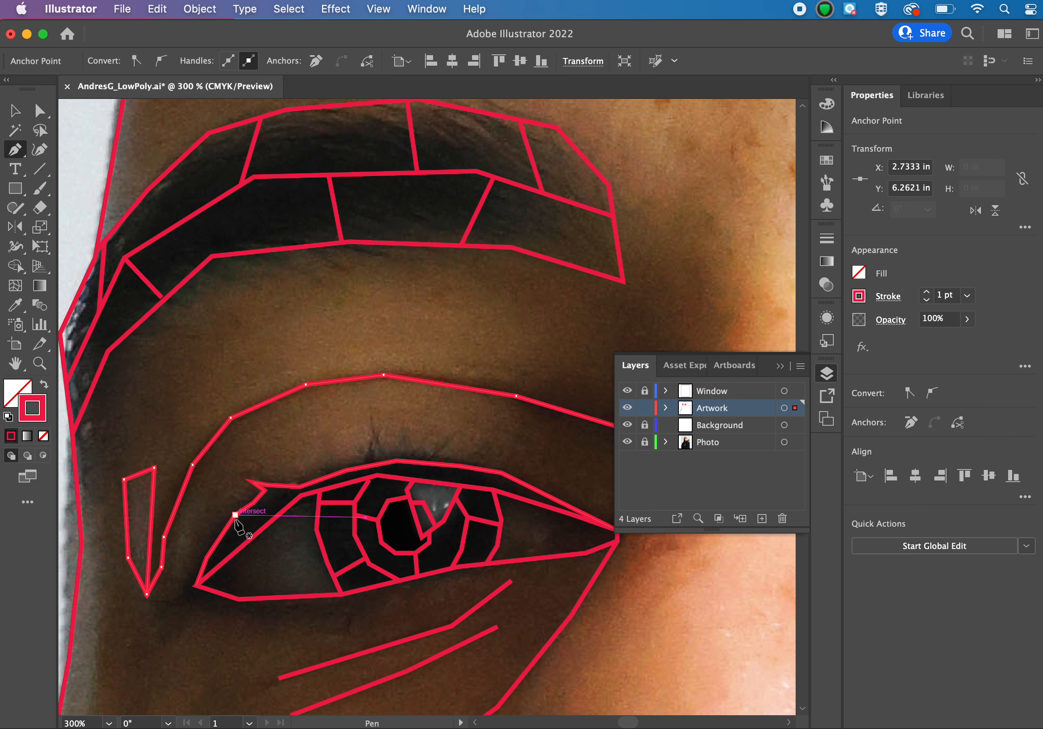
# Extend the upper lash line path from the eye's outer corner in two straight segments to the wedge's lower tip.
pyautogui.click(193, 587)
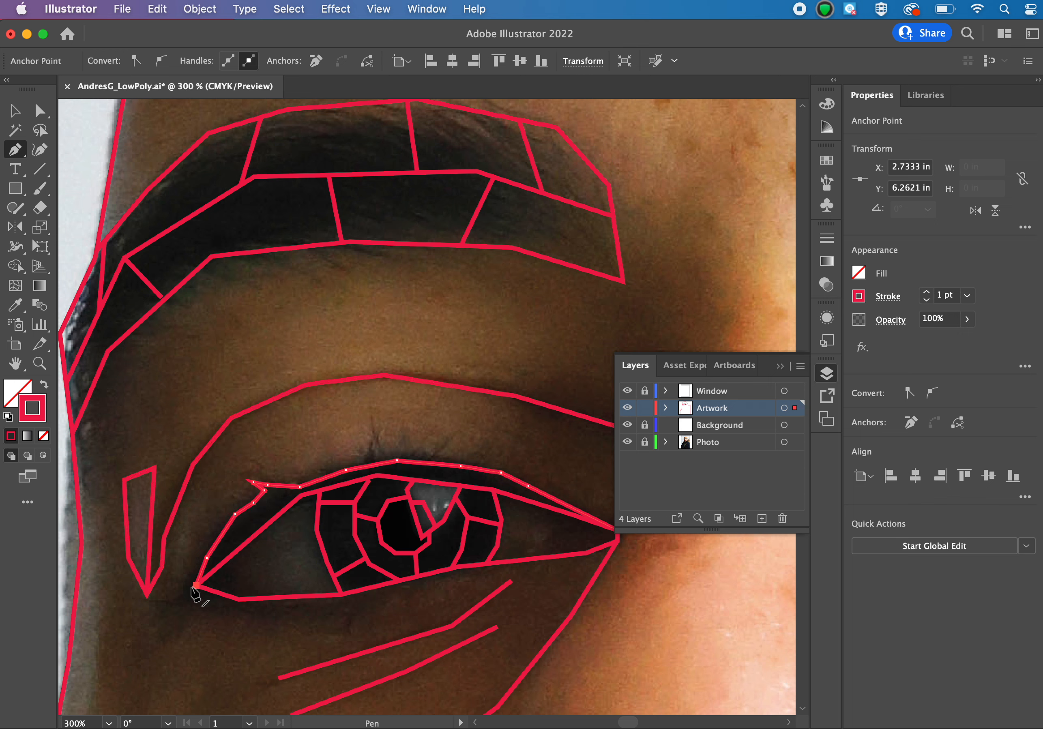
pyautogui.click(161, 599)
pyautogui.click(146, 593)
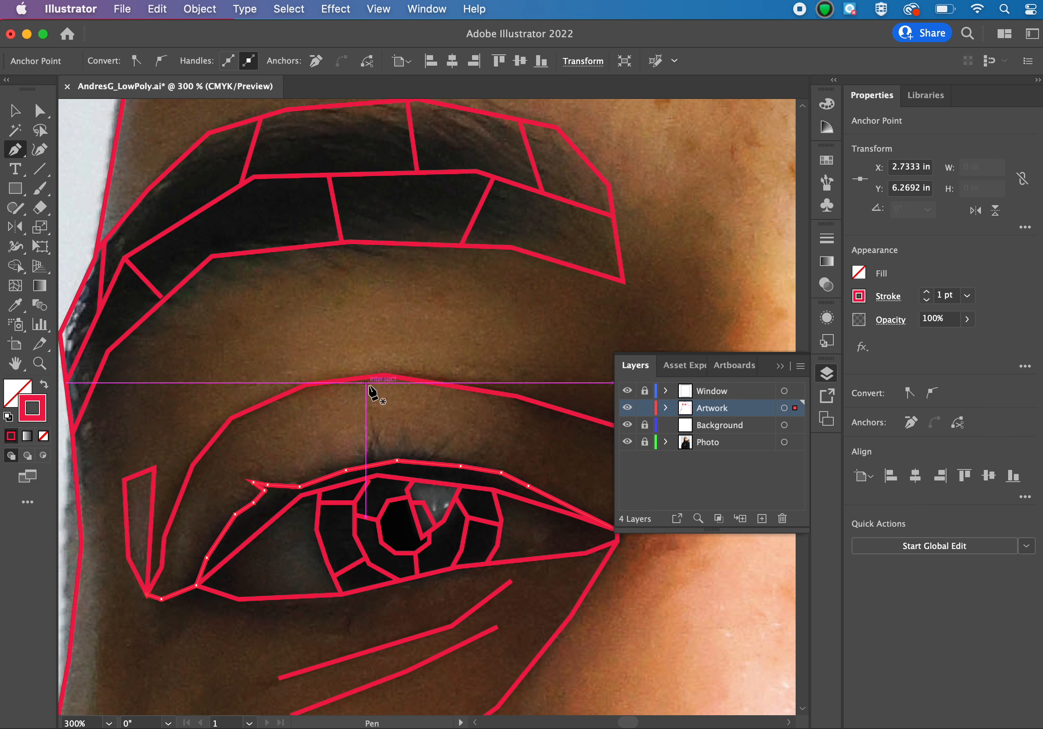
# Divide the eyelid with a two-segment line from the crease's peak to the outer lash tip, and connect its bend to the crease's temple side.
pyautogui.click(384, 375)
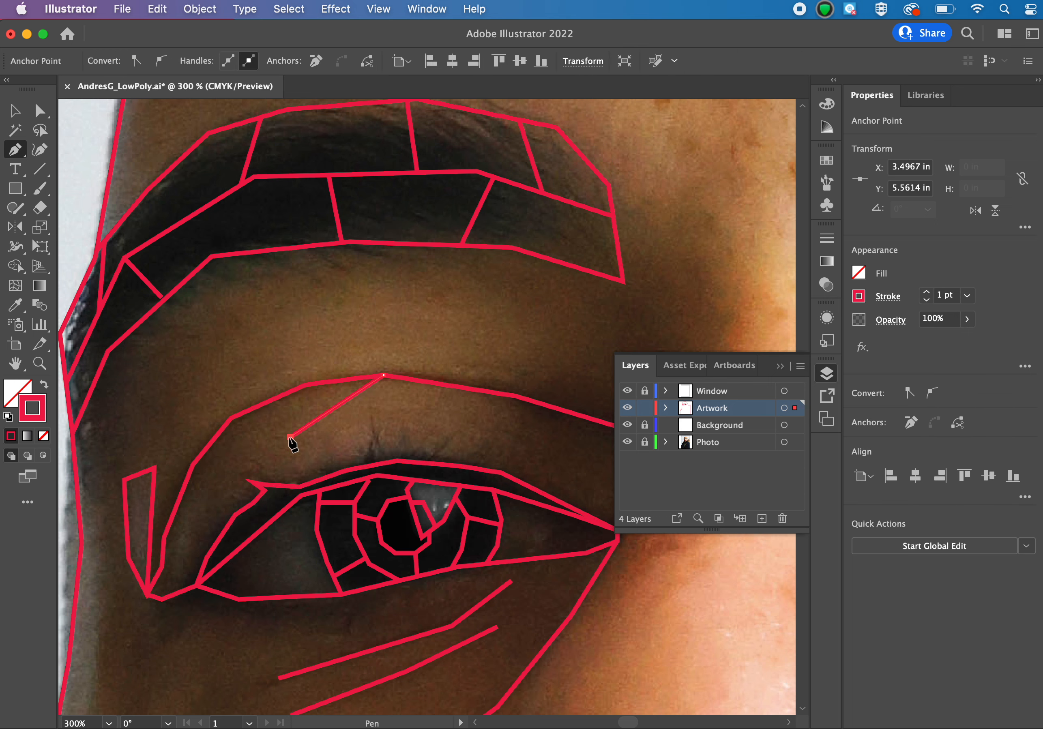
pyautogui.click(291, 437)
pyautogui.click(264, 490)
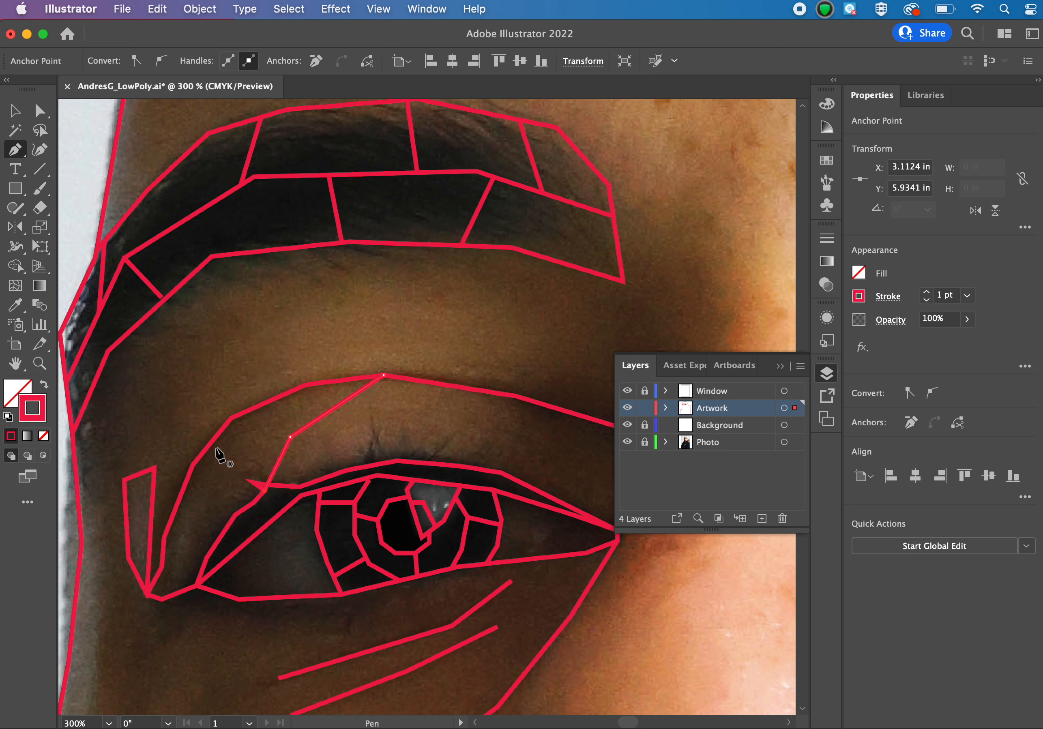
pyautogui.click(193, 464)
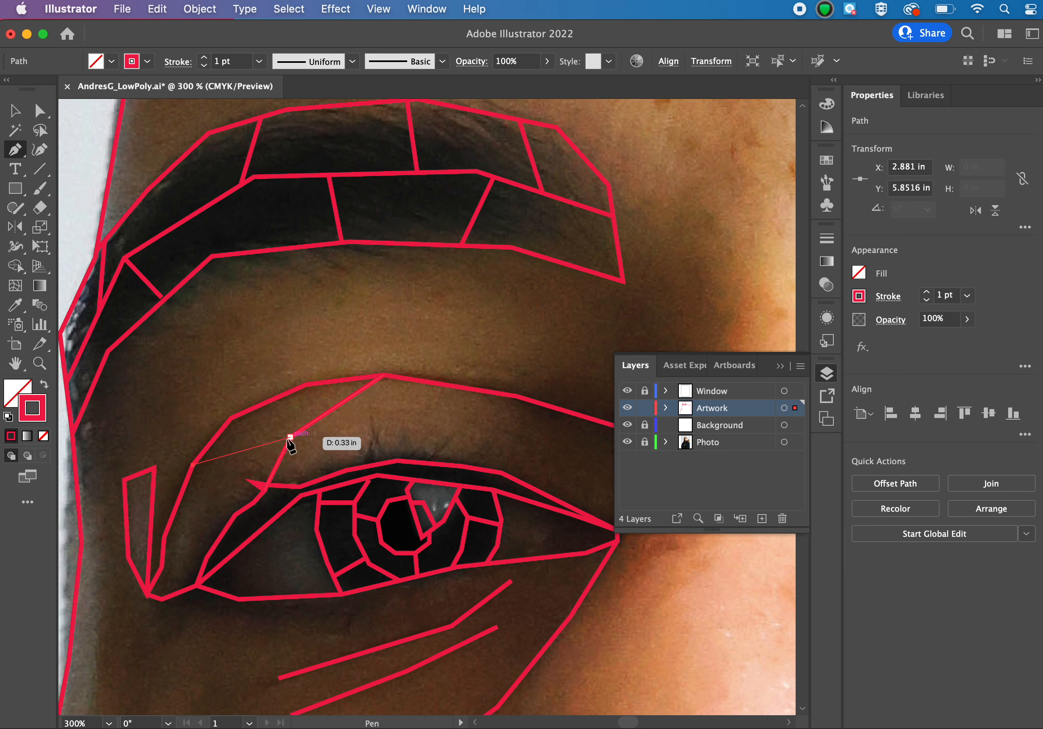
pyautogui.click(290, 438)
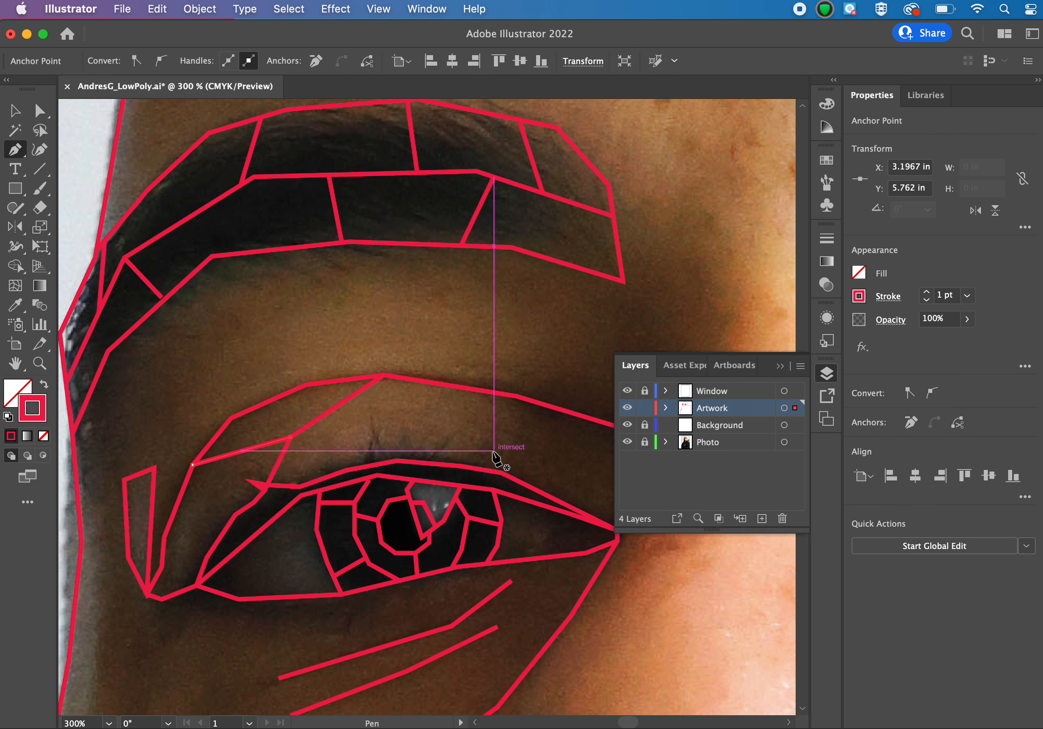
# Draw a bent dividing line across the eyelid's nose side, from the crease down to the upper lash line.
pyautogui.click(491, 392)
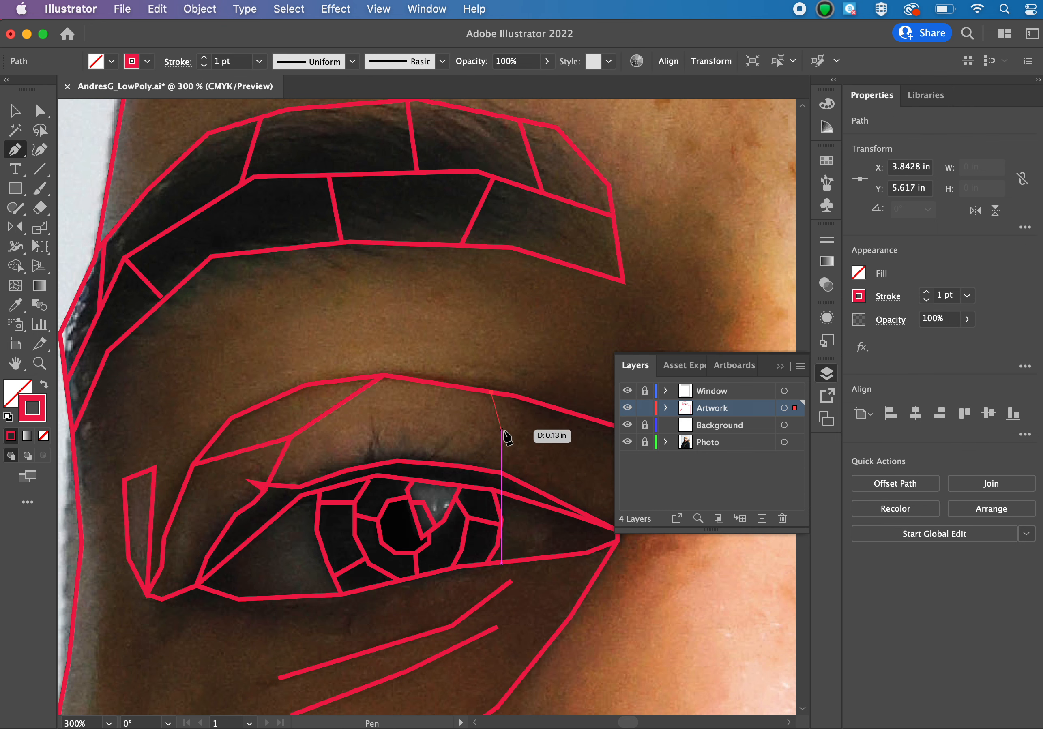
pyautogui.click(501, 430)
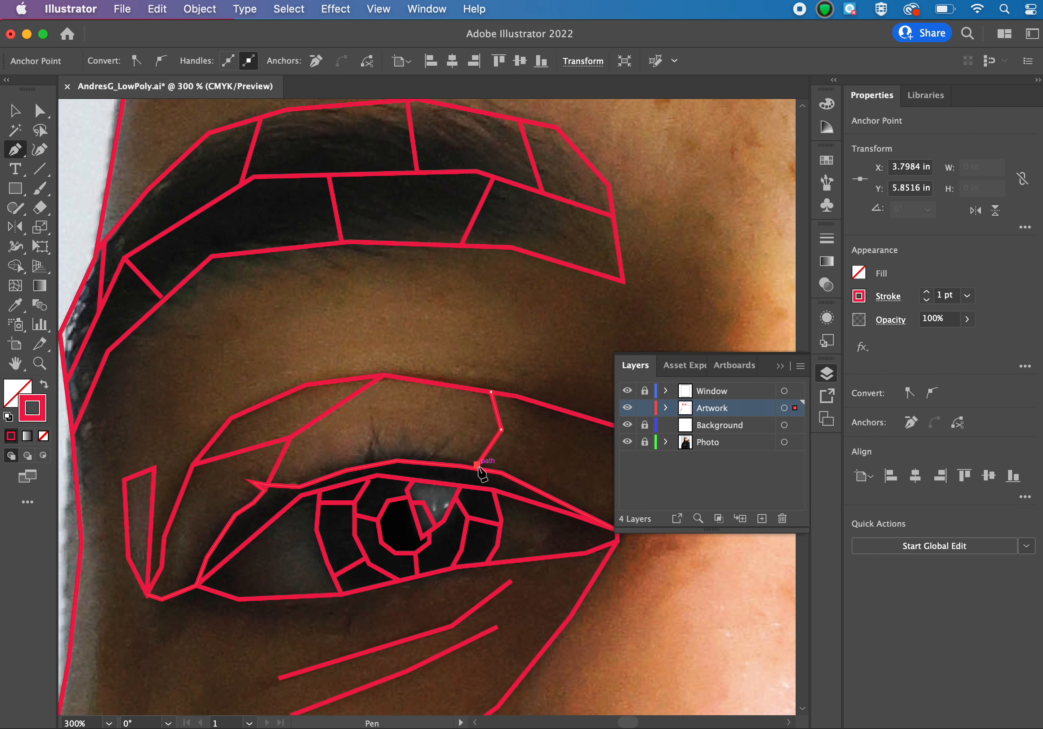
# End the eyelid's nose-side divider at the upper lash line, and extend the cheek line from the eye's inner corner up along the nose shadow.
pyautogui.click(478, 465)
pyautogui.hscroll(6, 478, 470)
pyautogui.scroll(-2, 477, 470)
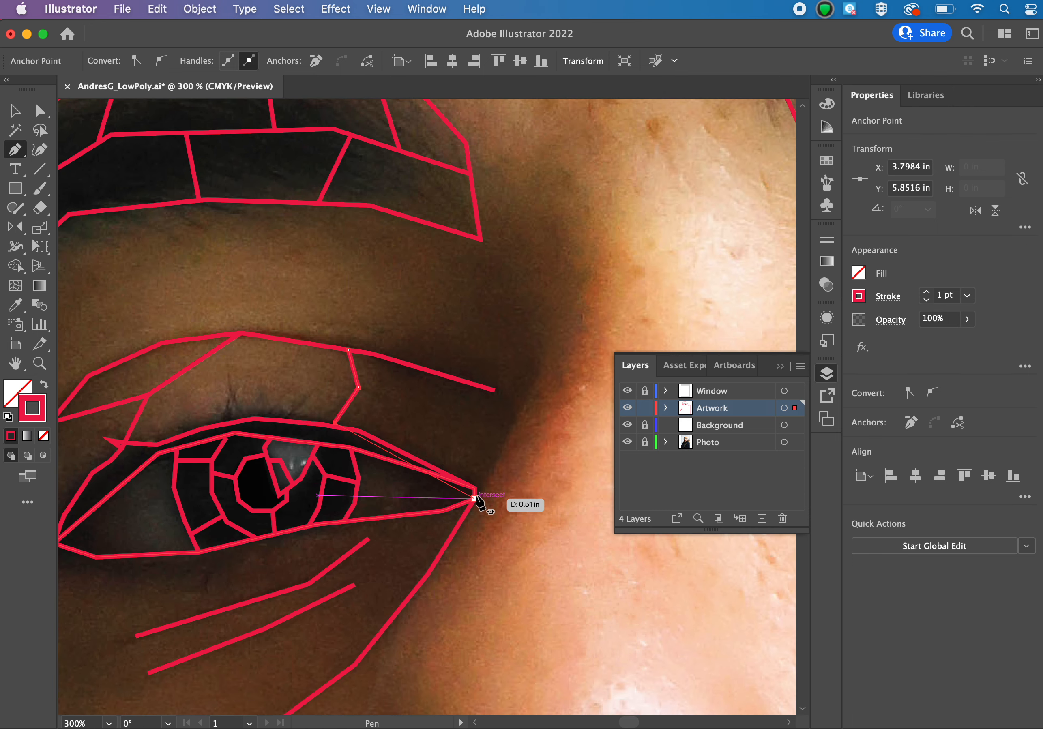
pyautogui.click(475, 498)
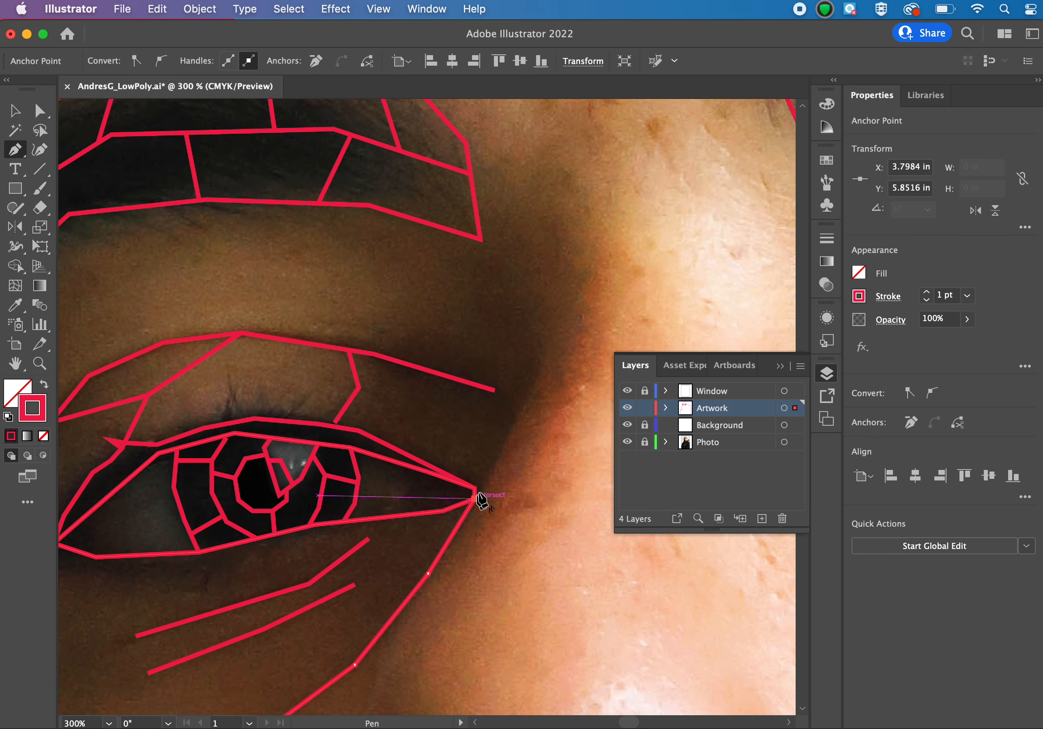
pyautogui.click(517, 415)
pyautogui.click(540, 355)
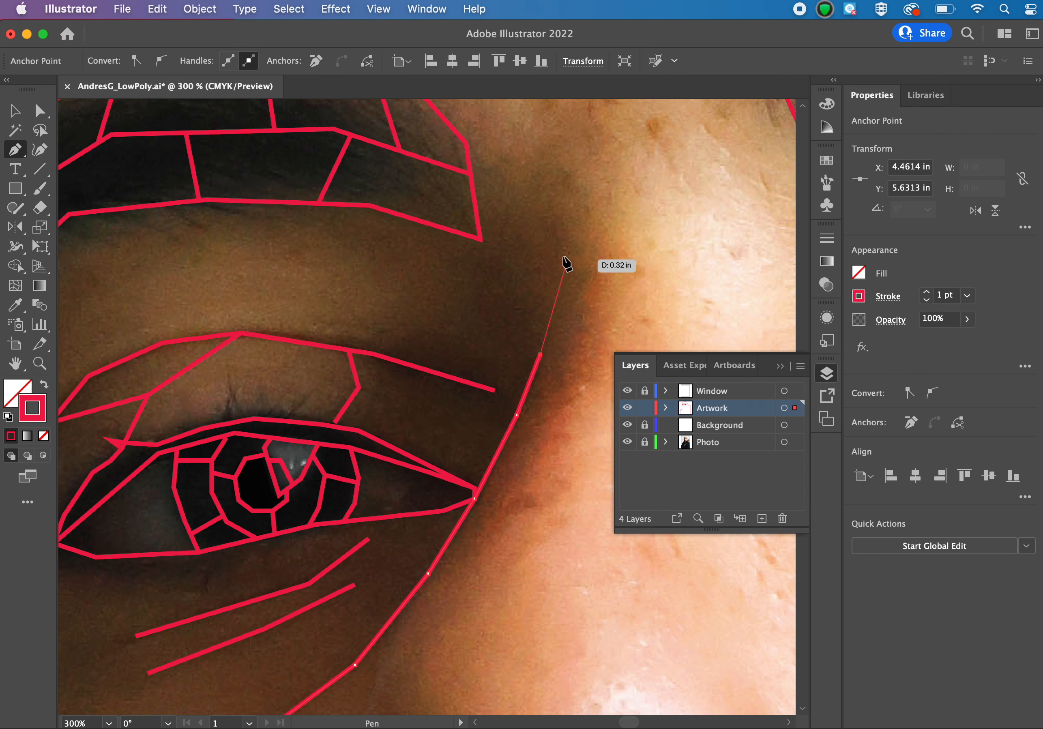
pyautogui.click(544, 245)
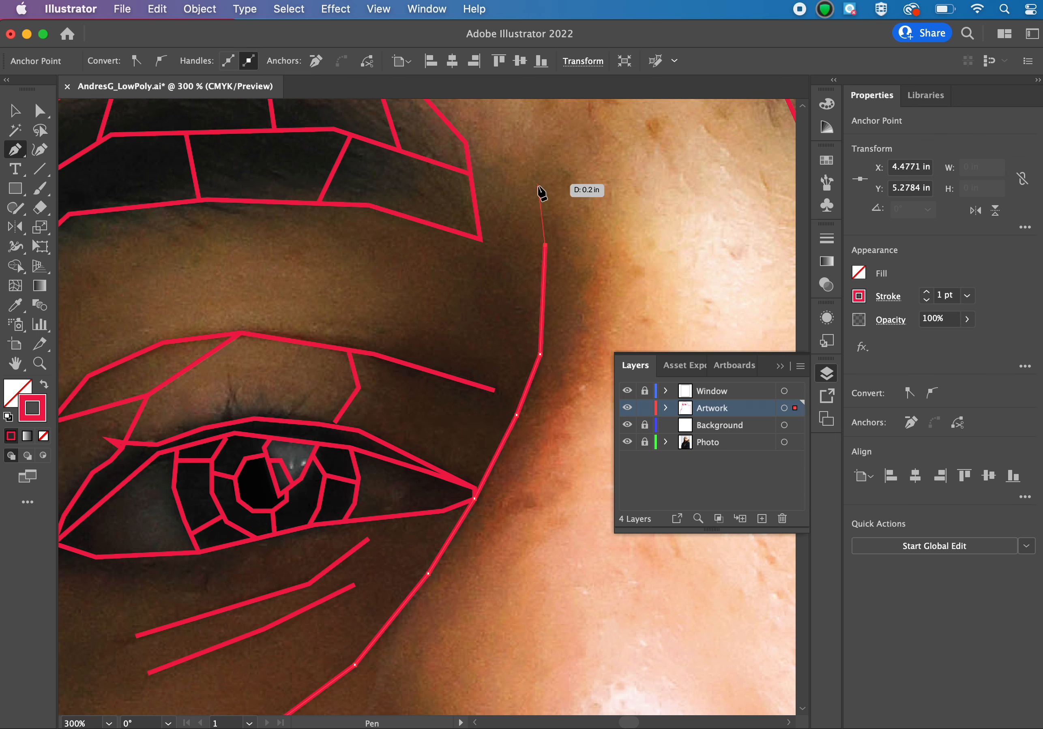
pyautogui.press('super')
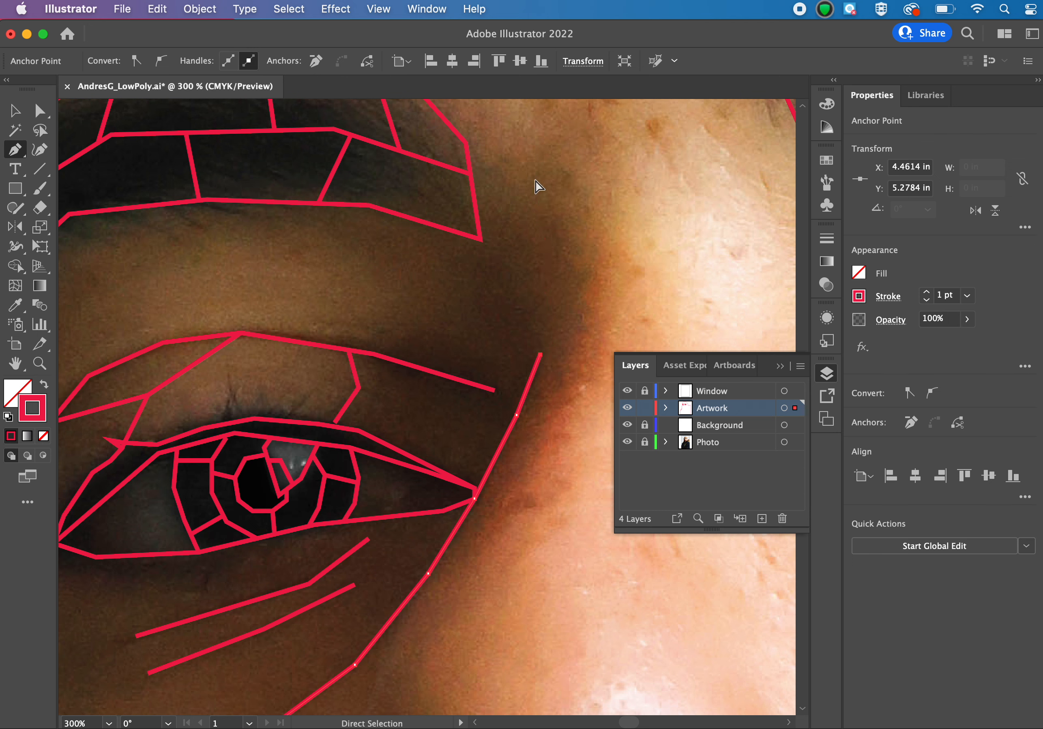
# Continue the nose shadow line upward in straight segments along the shadow's edge and end it on the eyebrow's nose-side edge.
pyautogui.click(547, 373)
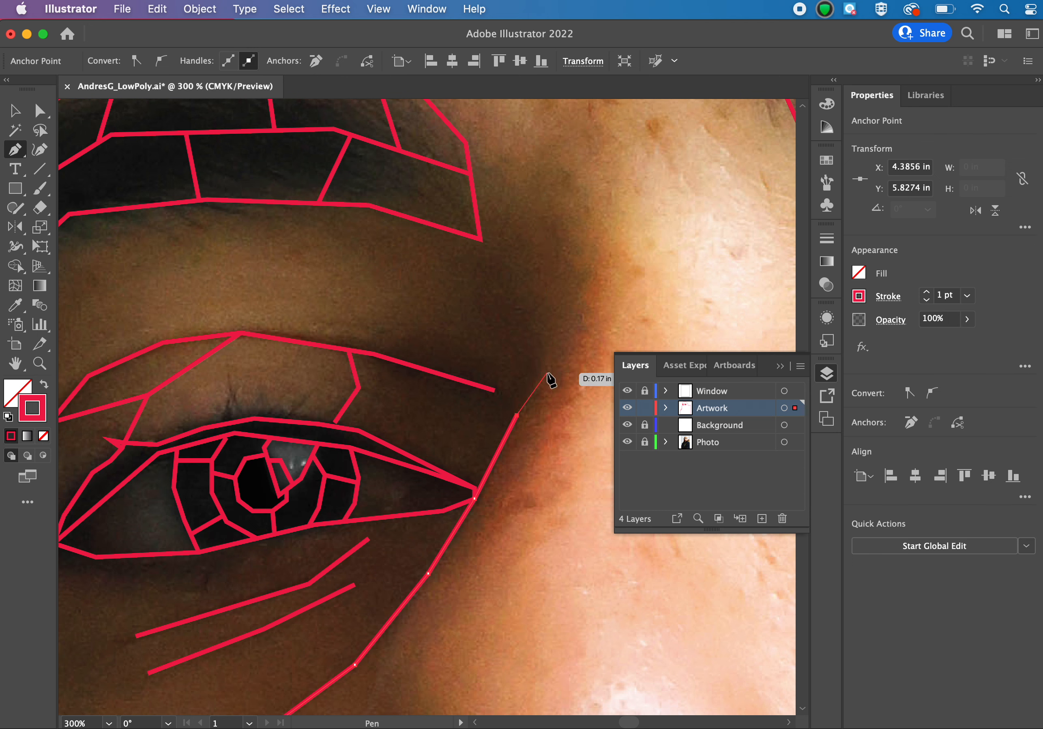
pyautogui.click(581, 311)
pyautogui.click(581, 241)
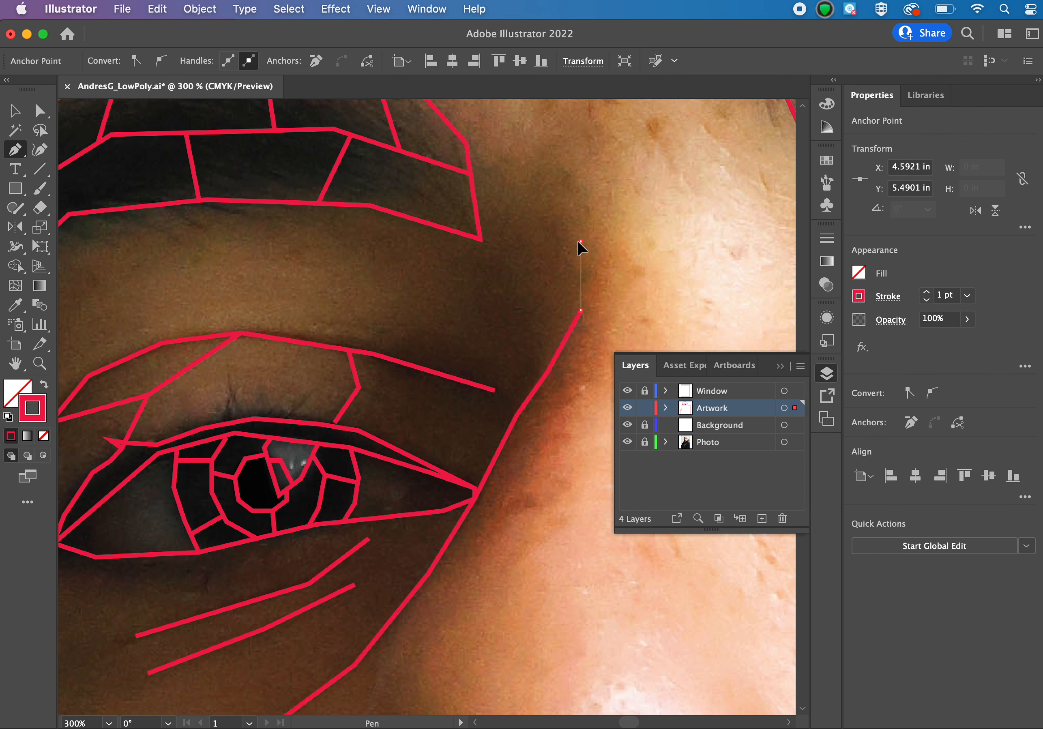
pyautogui.click(559, 173)
pyautogui.click(468, 157)
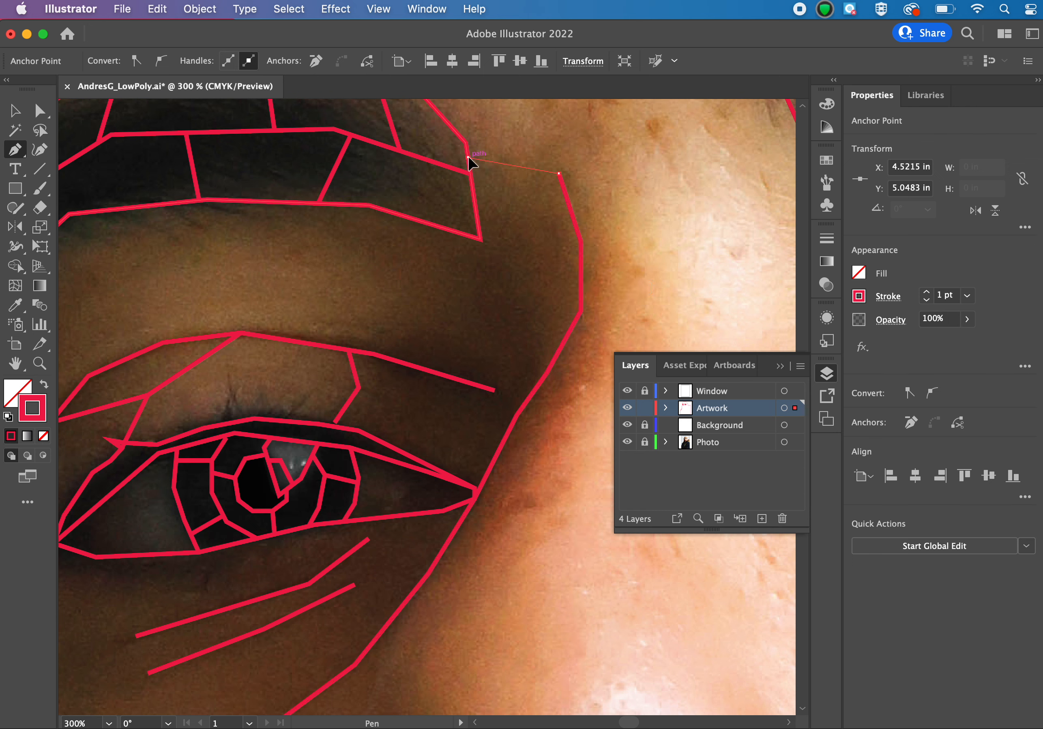
# Extend the eyelid crease to the nose shadow line, and connect the nose-side divider's bend to the same line with a straight segment.
pyautogui.click(495, 390)
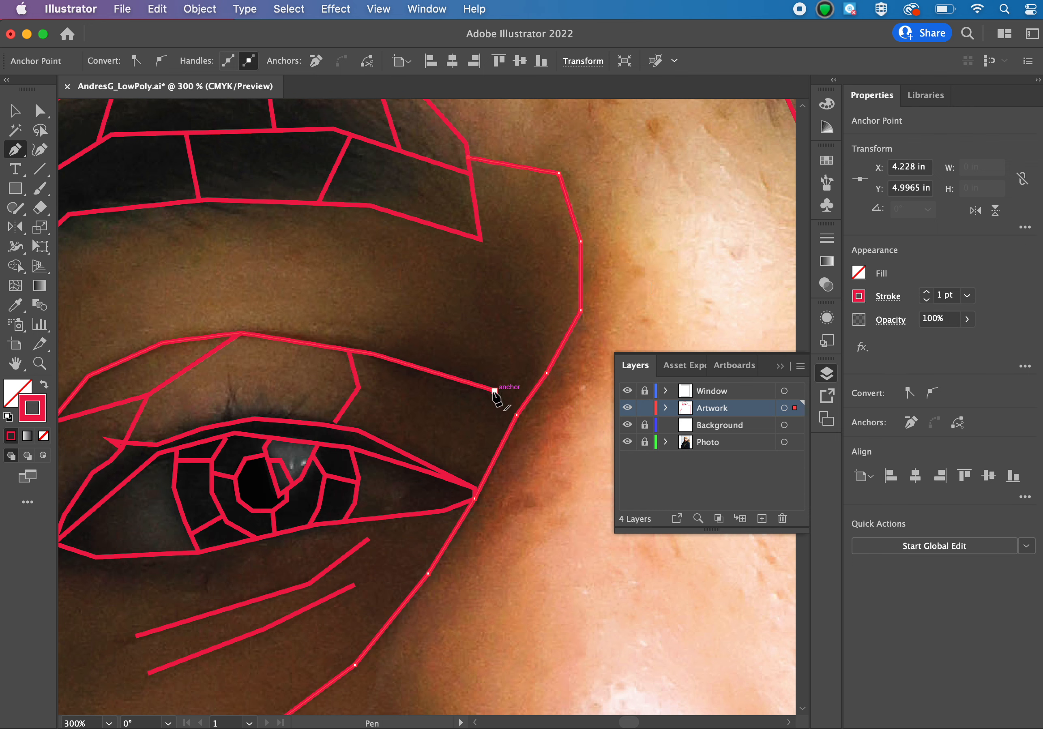
pyautogui.click(515, 421)
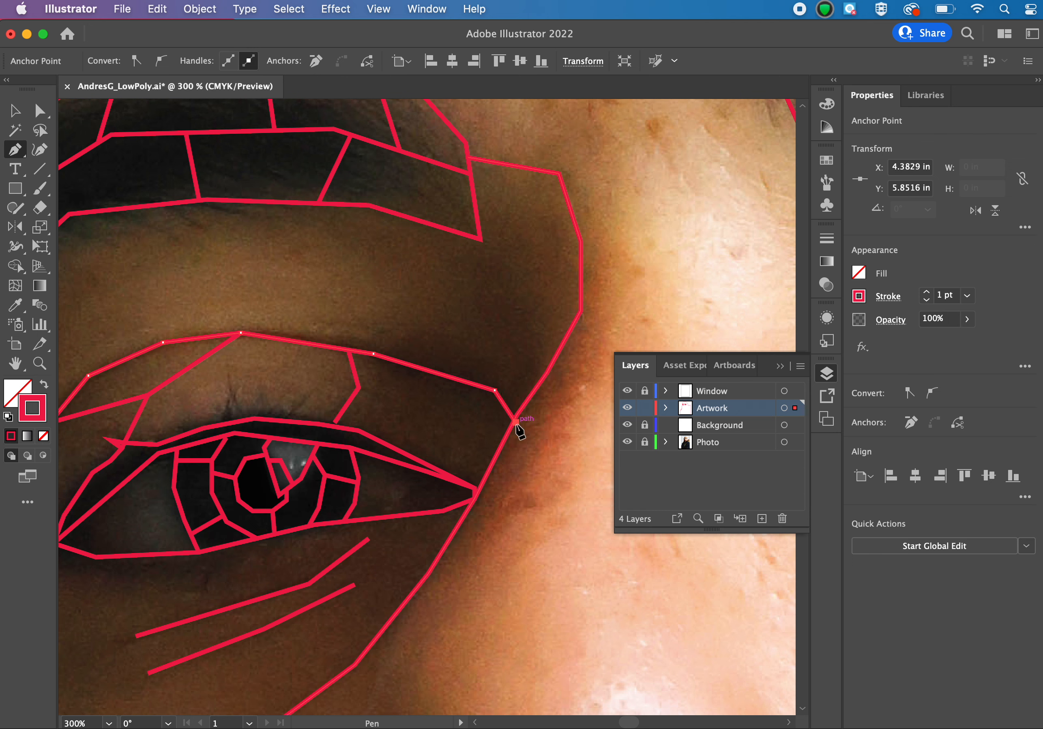
pyautogui.press('Escape')
pyautogui.click(358, 388)
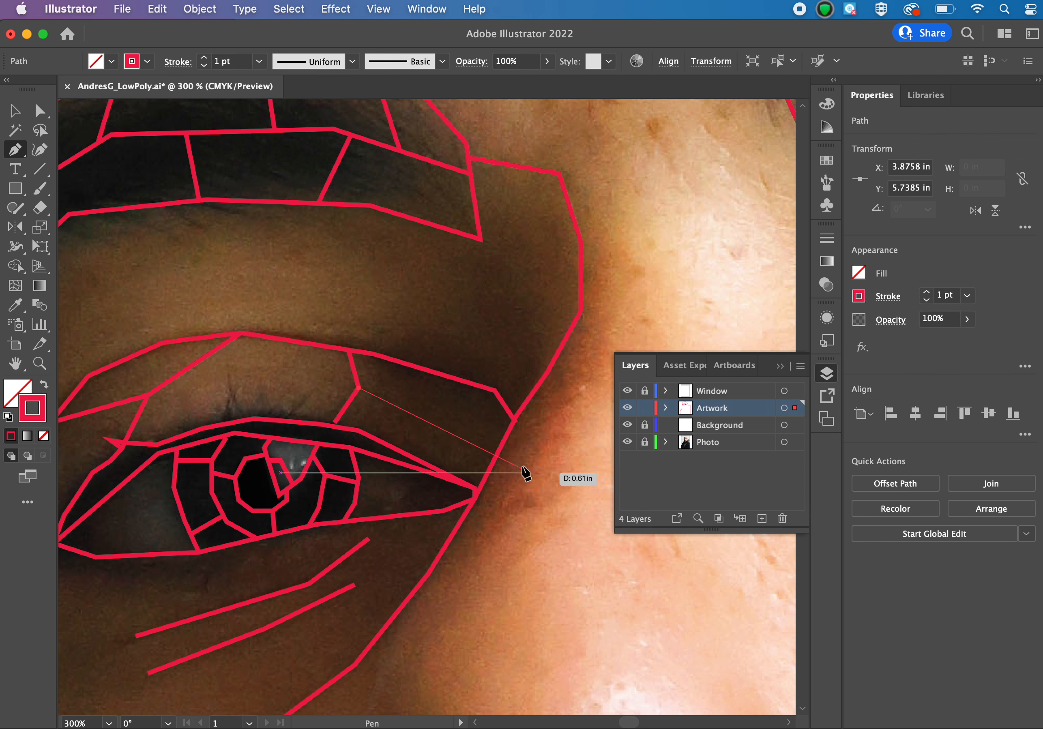
pyautogui.click(498, 454)
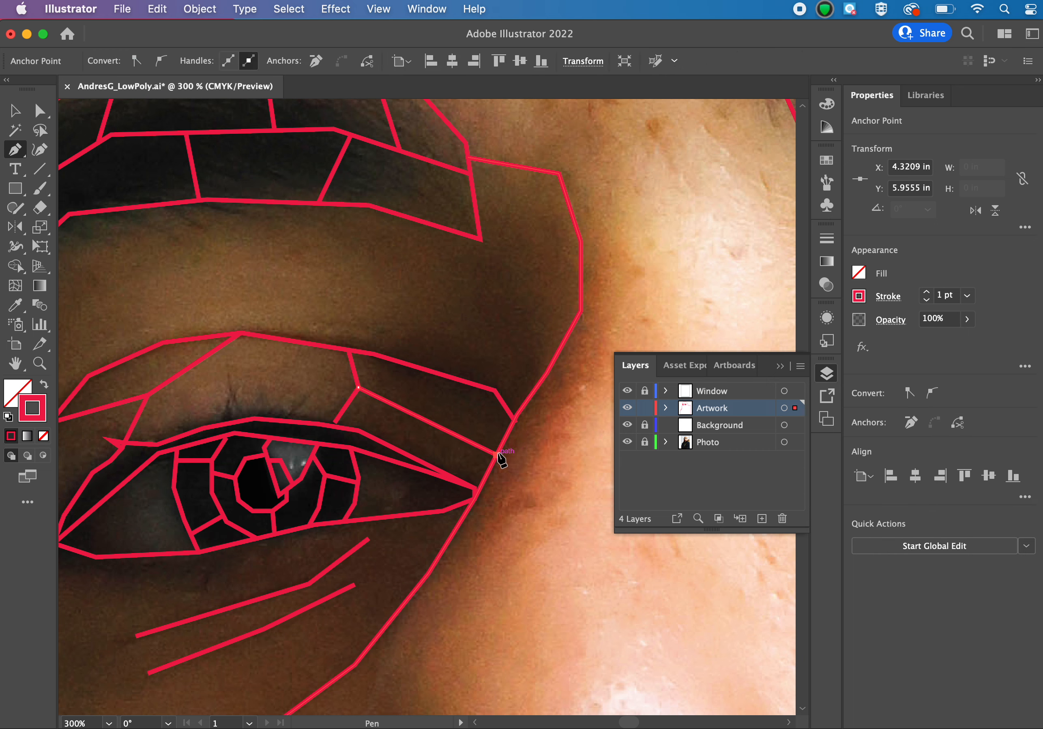
# Draw a two-segment line across the middle of the eyelid, from the temple-side divider to the nose-side divider.
pyautogui.click(165, 383)
pyautogui.click(287, 377)
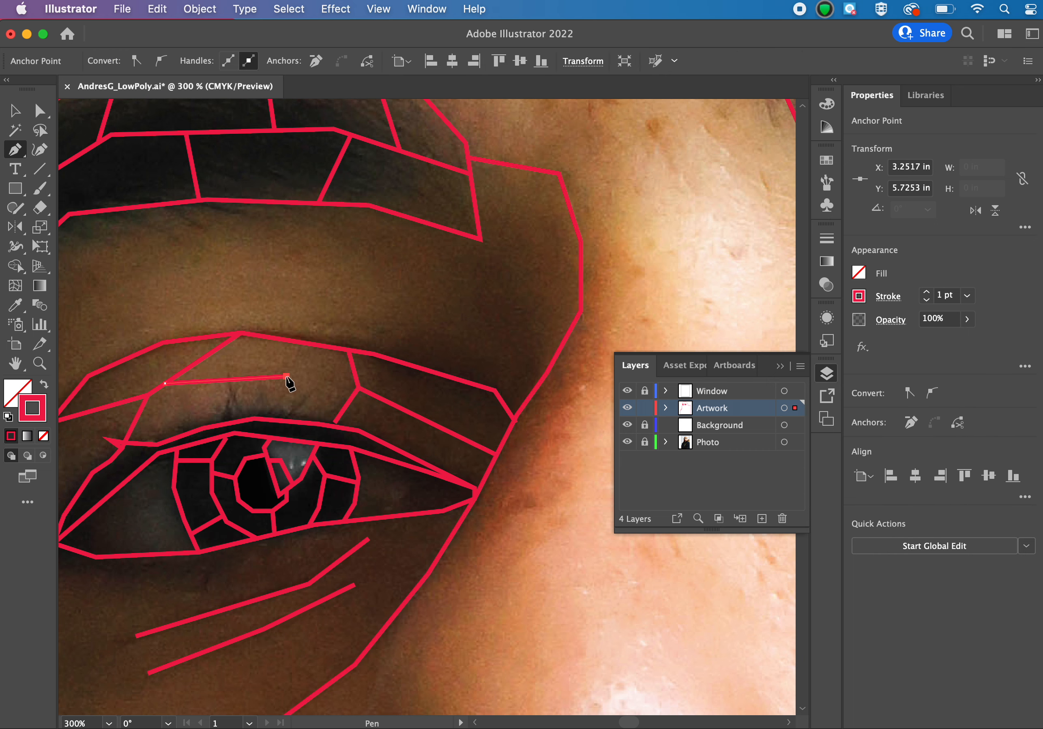
pyautogui.click(342, 401)
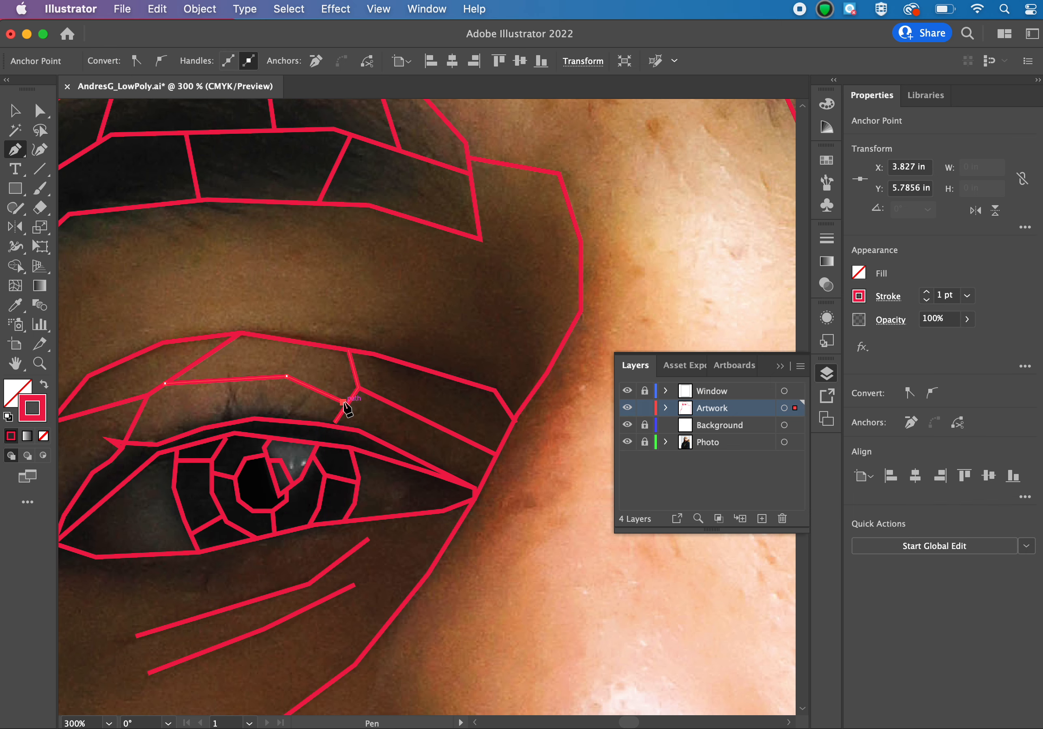
pyautogui.press('v')
pyautogui.click(346, 300)
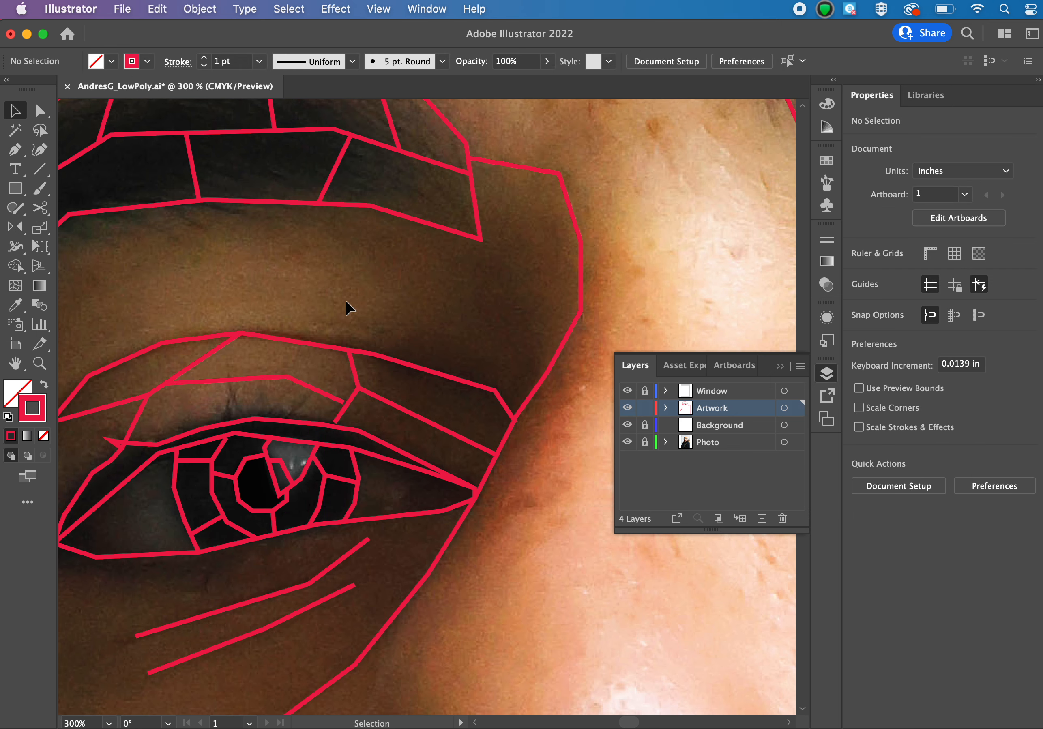
# Hide the Photo layer and move the loose line ends so the mid-eyelid line meets the nose-side divider and the divider meets the lash line.
pyautogui.press('super+minus')
pyautogui.press('super+minus')
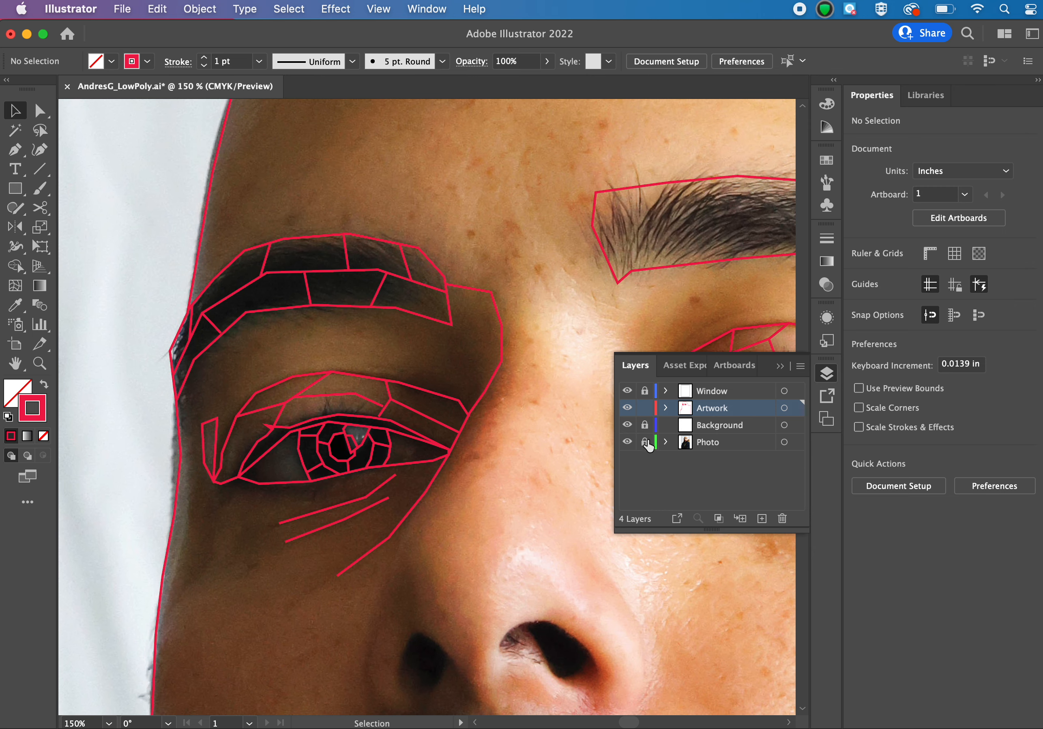
pyautogui.click(627, 442)
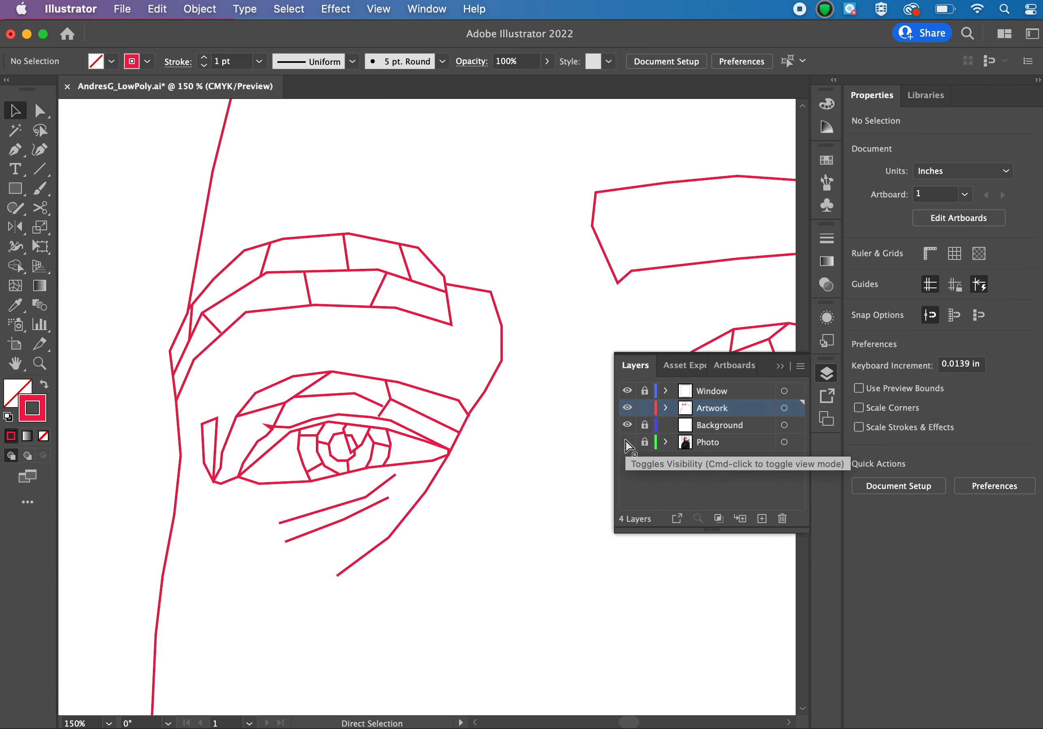
pyautogui.press('super+plus')
pyautogui.press('super+plus')
pyautogui.press('super+plus')
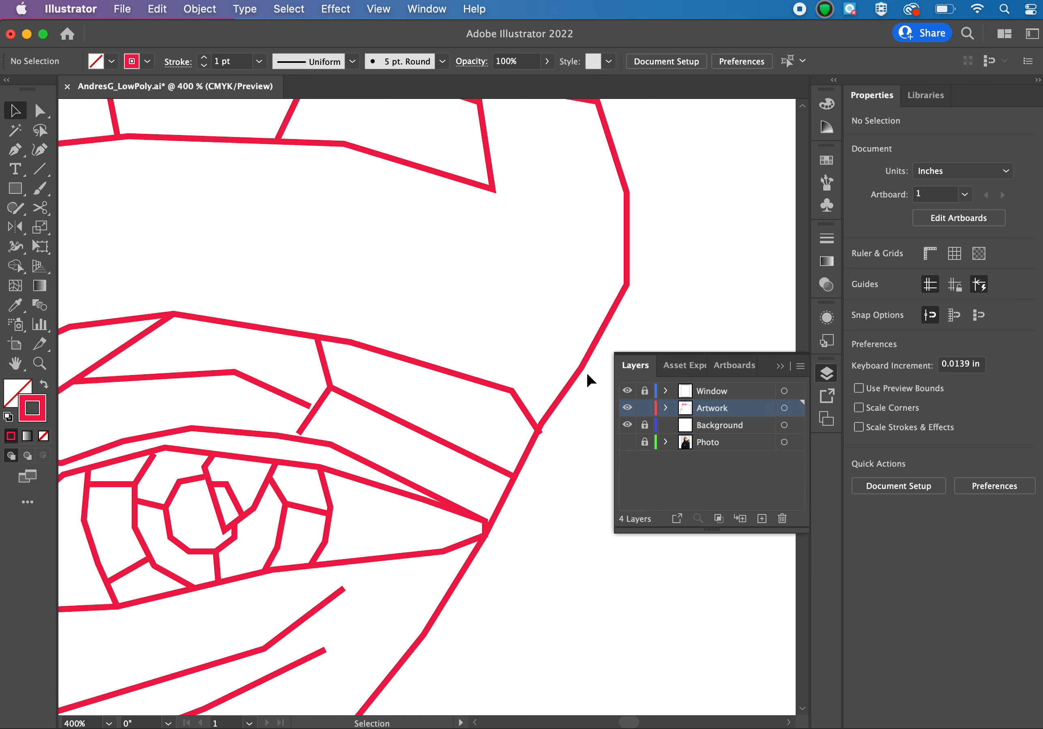
pyautogui.click(39, 112)
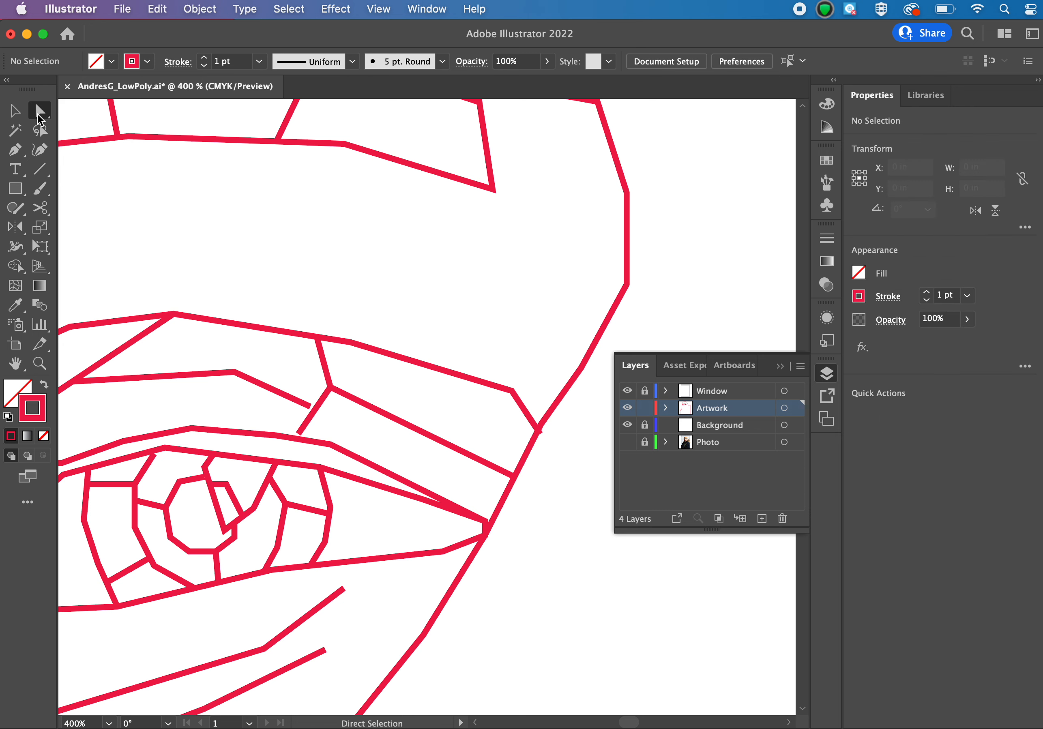
pyautogui.moveTo(310, 410); pyautogui.dragTo(295, 442)
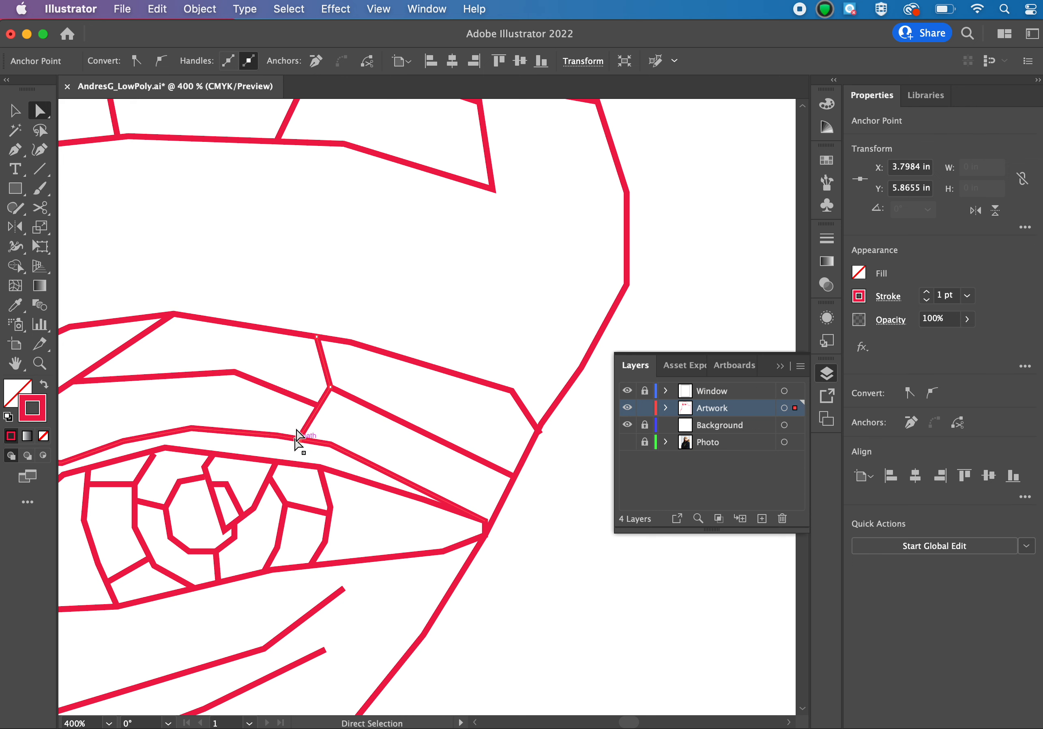
pyautogui.click(280, 256)
# Move the lower end of the temple-side eyelid divider up so it stops on the upper lash line.
pyautogui.hscroll(-5, 279, 256)
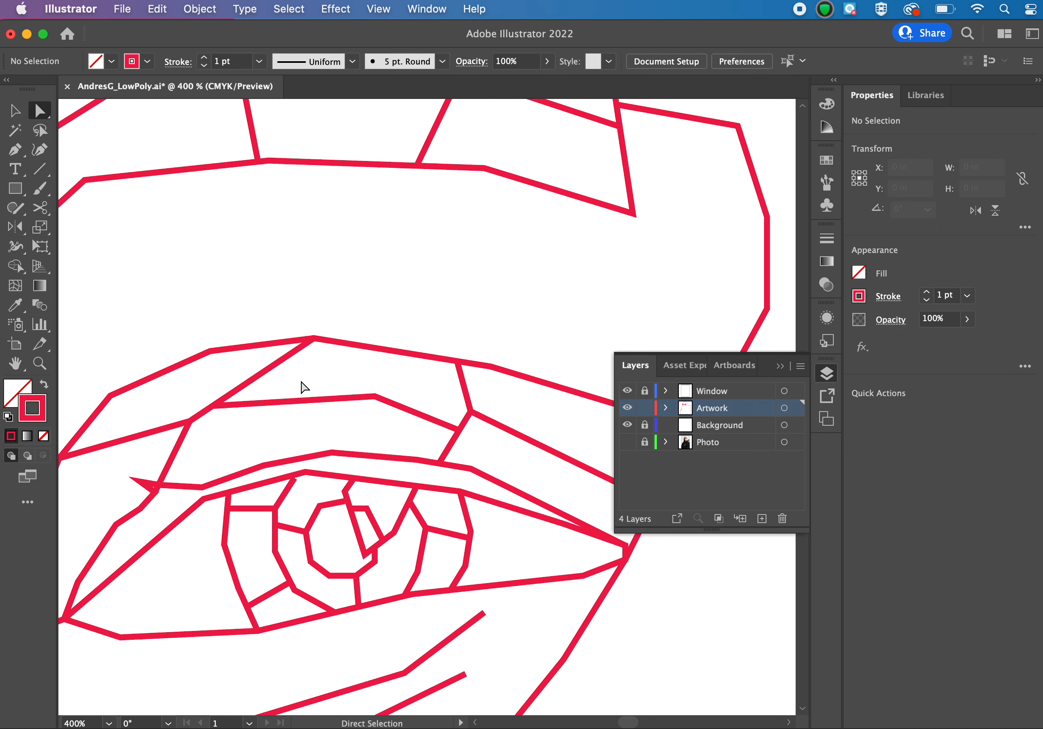
pyautogui.click(155, 494)
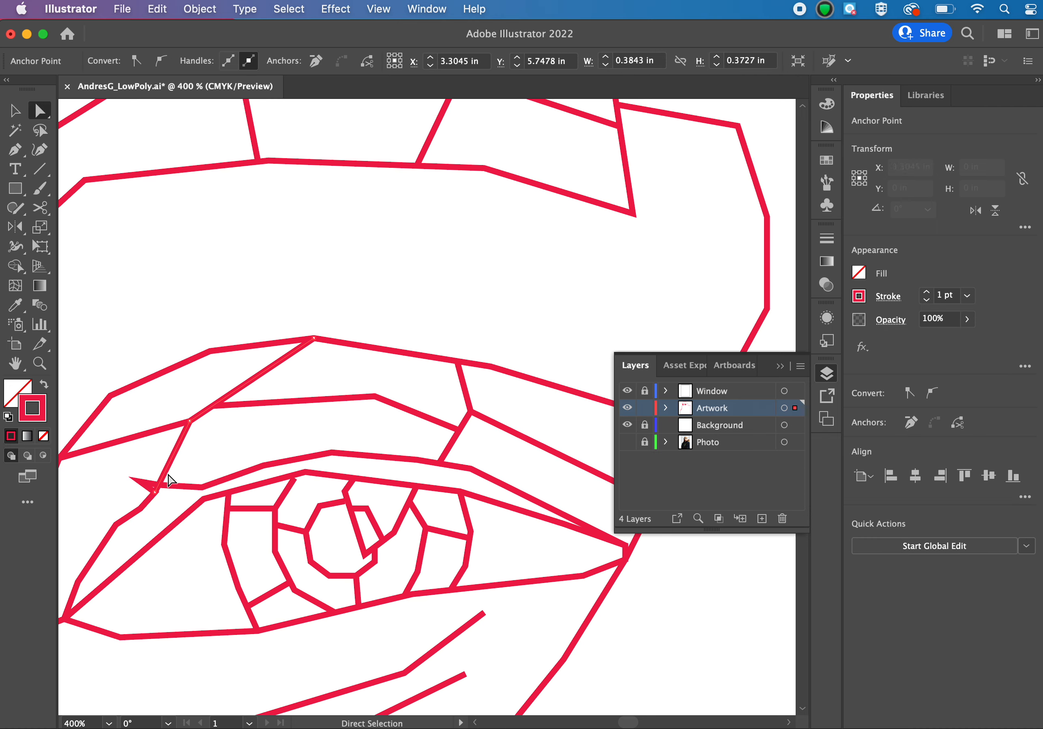
pyautogui.moveTo(155, 492); pyautogui.dragTo(160, 483)
pyautogui.click(155, 282)
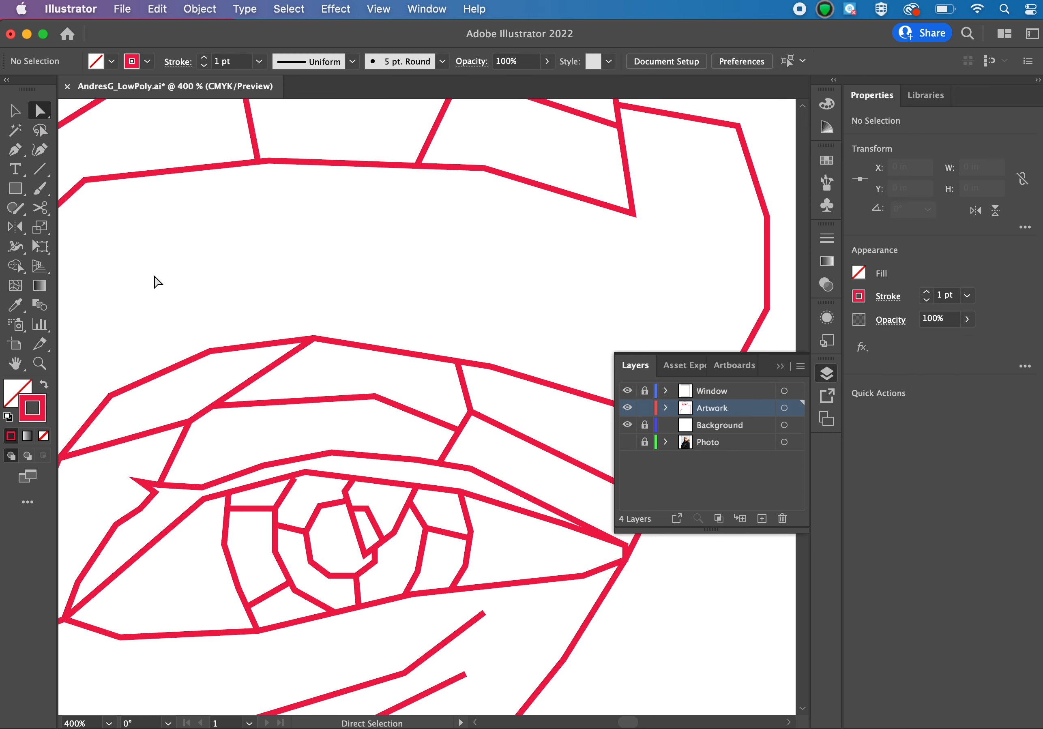
# Show the Photo layer again beneath the traced lines.
pyautogui.press('super+minus')
pyautogui.press('super+minus')
pyautogui.press('super+equal')
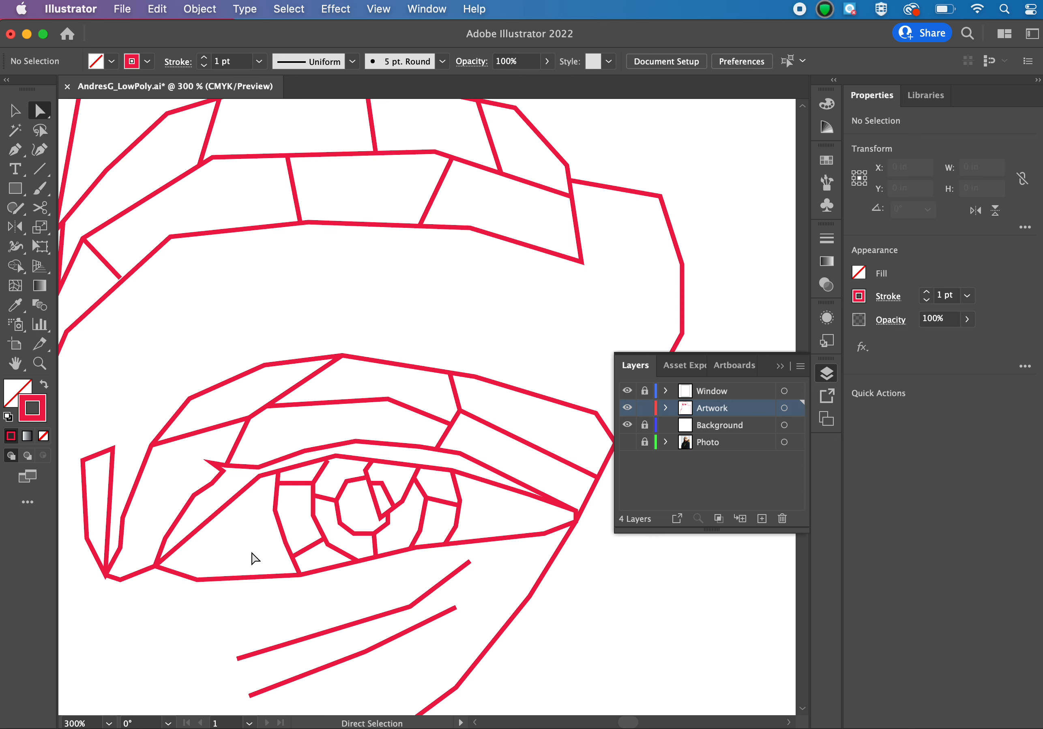
pyautogui.click(628, 446)
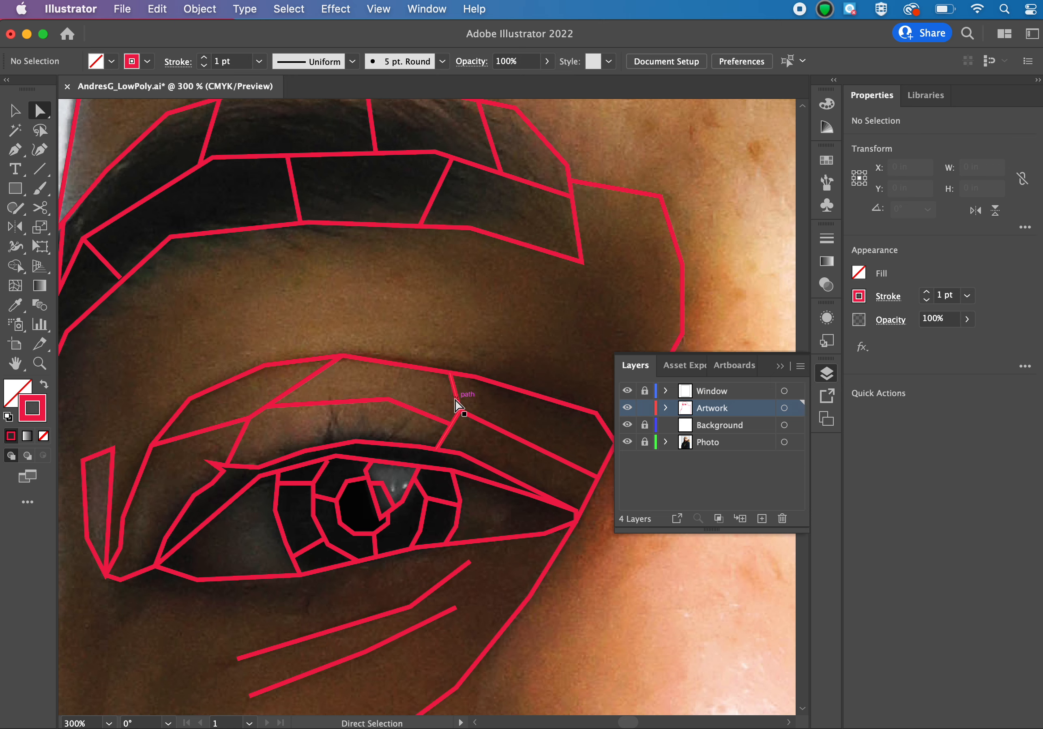
pyautogui.scroll(-10, 529, 368)
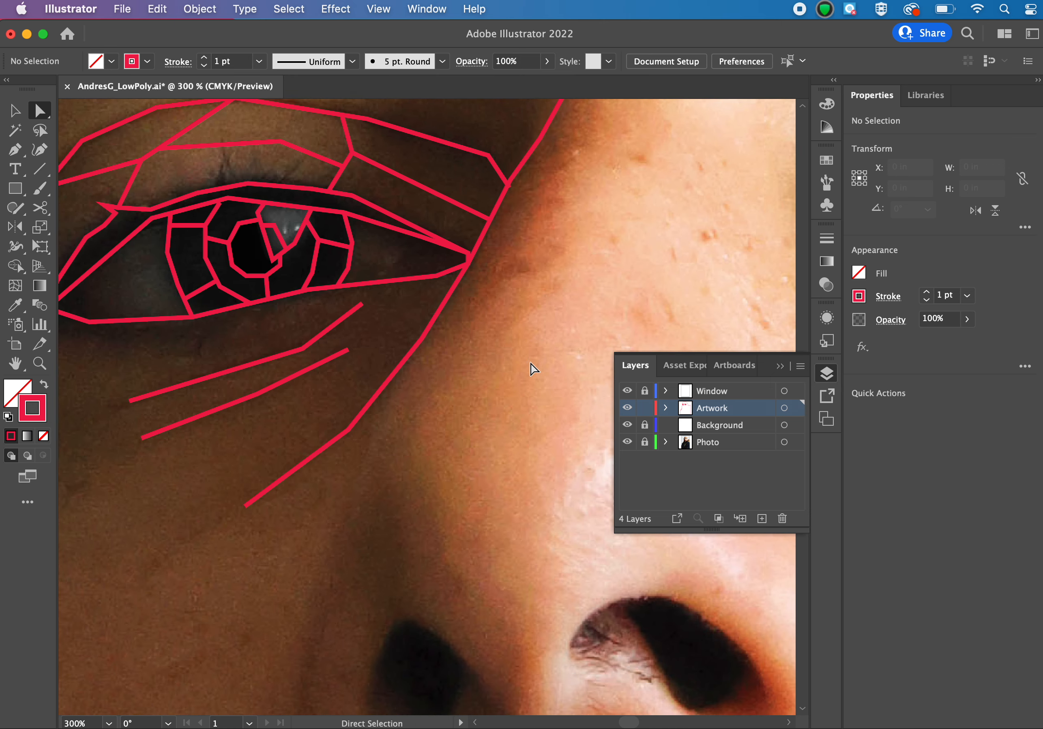
pyautogui.scroll(5, 531, 366)
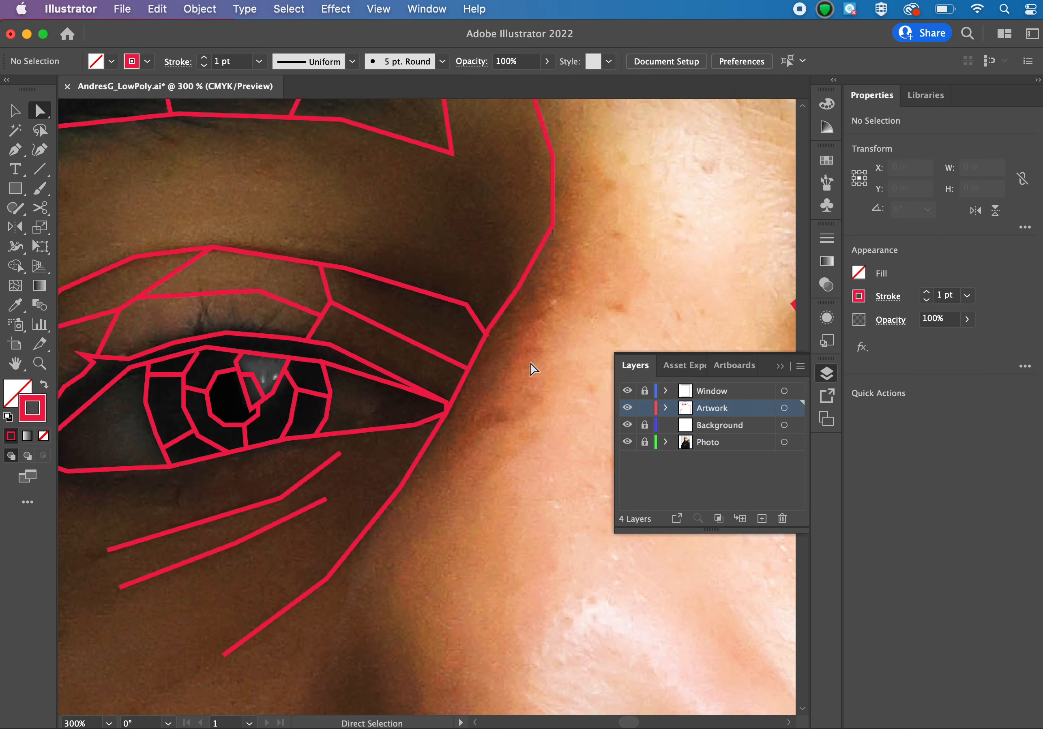